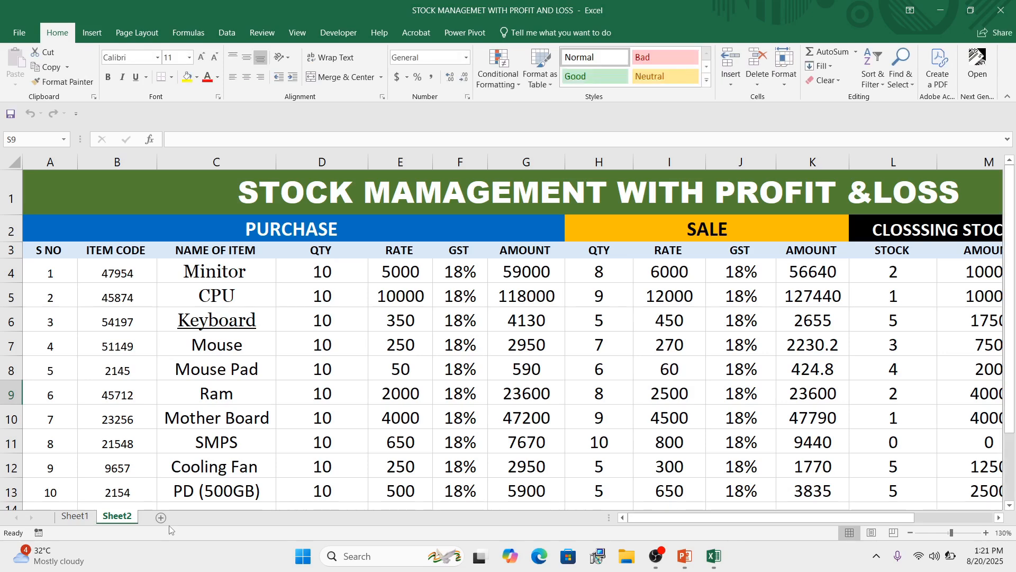
left_click(159, 519)
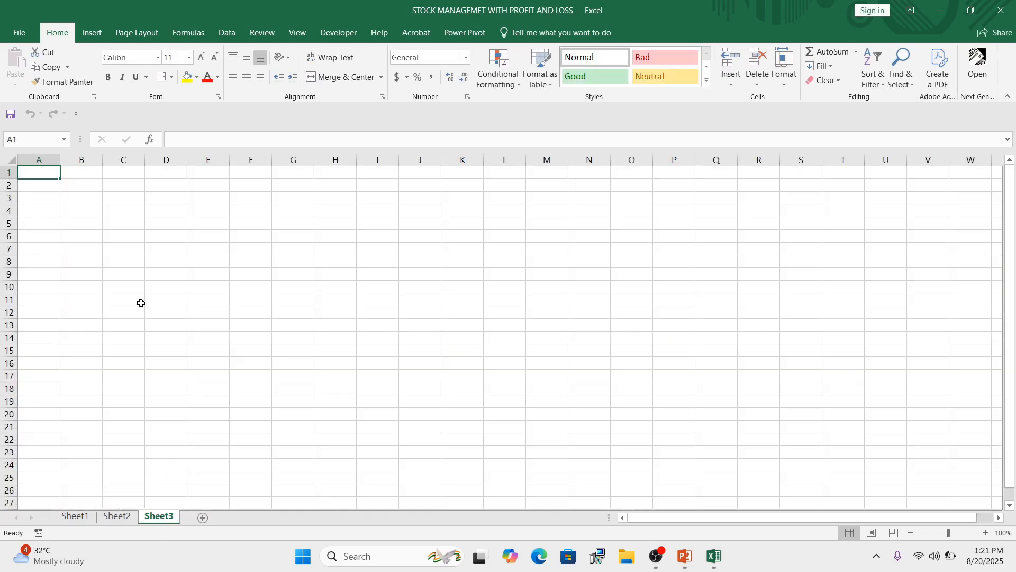
left_click(986, 533)
left_click(985, 533)
left_click(985, 533)
left_click(985, 534)
left_click(985, 533)
left_click(985, 534)
left_click(986, 534)
left_click(985, 533)
left_click(463, 338)
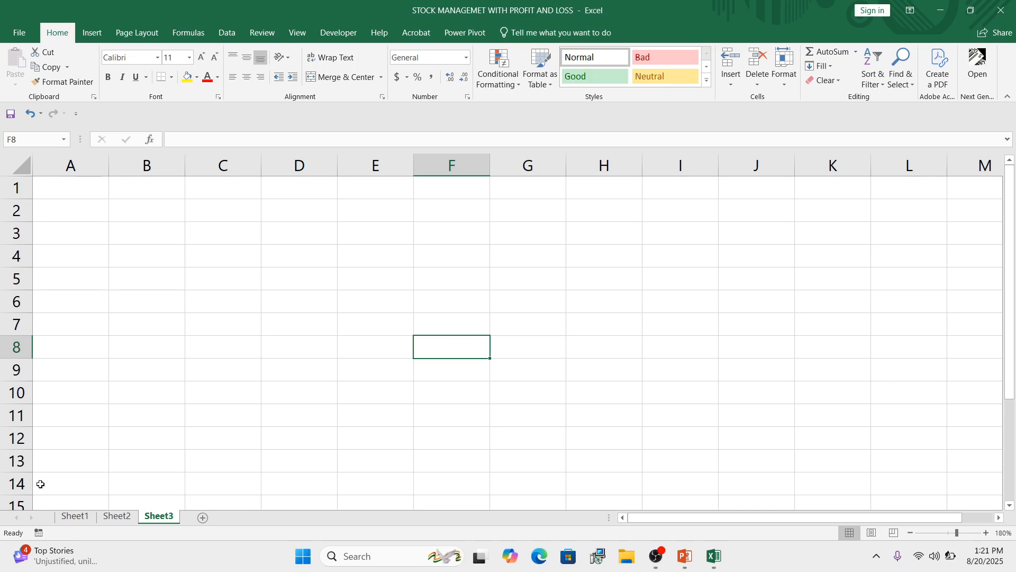
left_click(75, 516)
left_click(1002, 10)
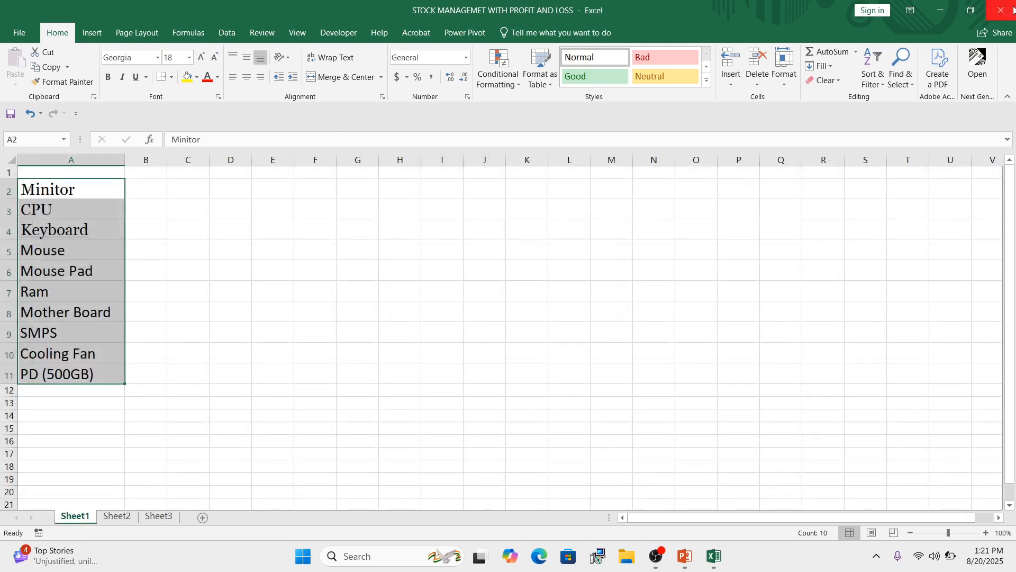
left_click(509, 293)
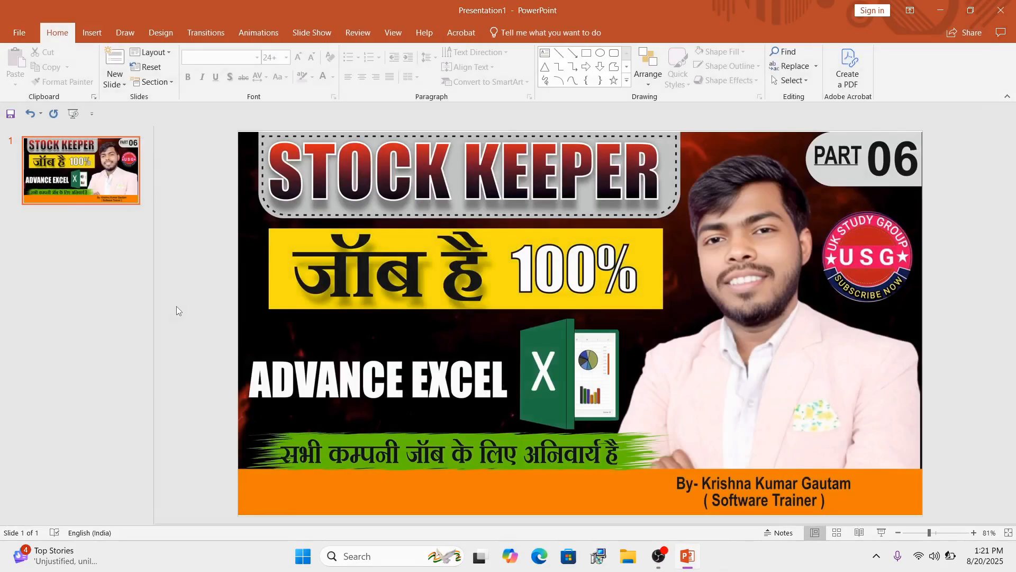
Launch Excel and reopen the recent workbook STOCK MANAGEMET WITH PROFIT AND LOSS.
left_click(377, 561)
type("EC")
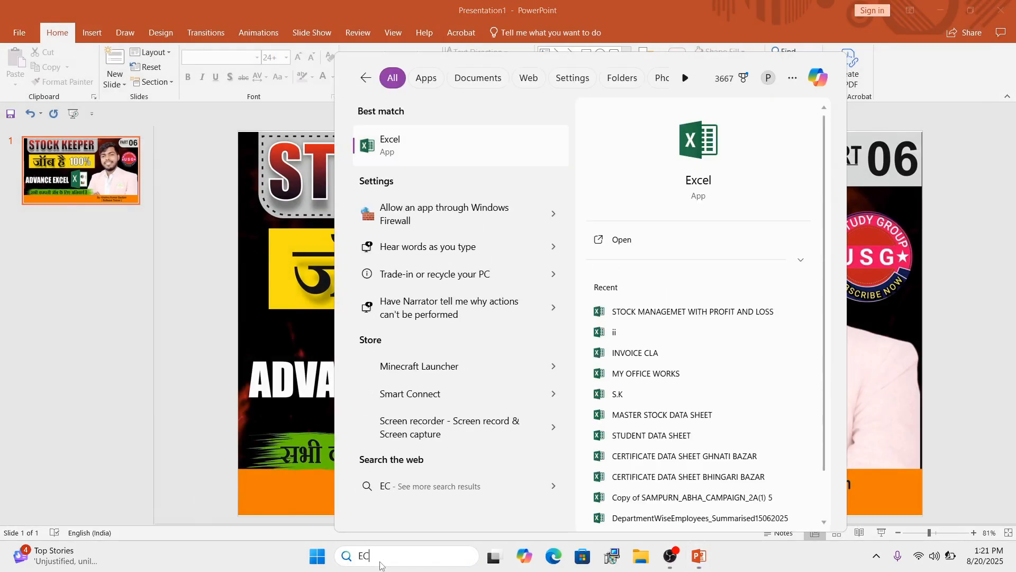
left_click(387, 150)
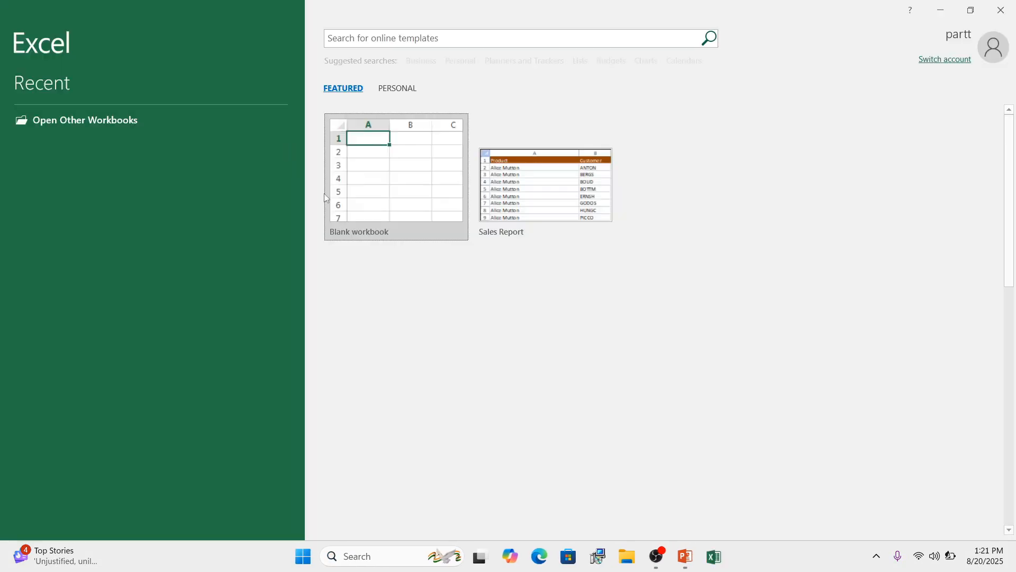
left_click(160, 178)
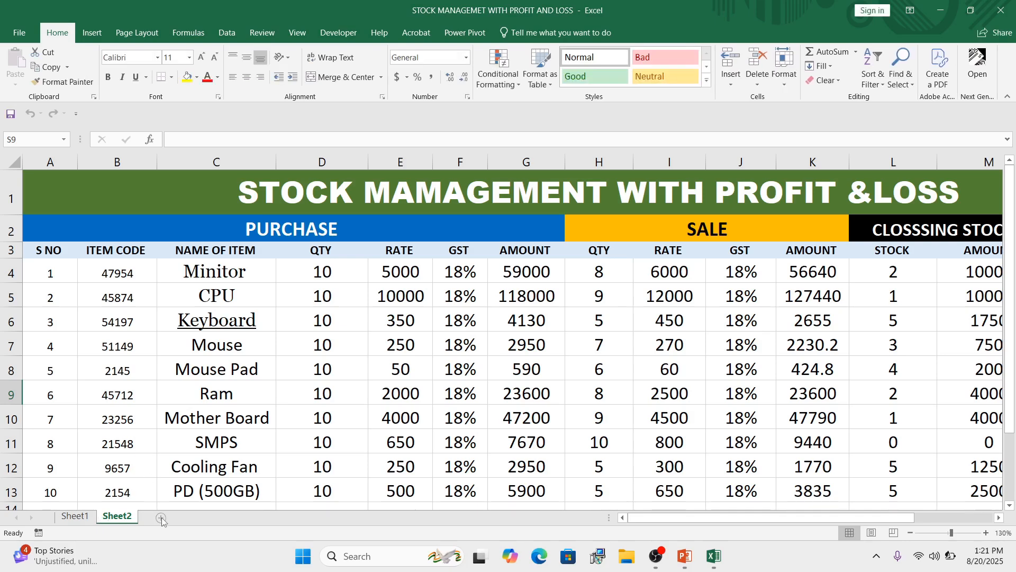
Add a new blank worksheet after Sheet2, look through the existing sheets, and return to the new one.
left_click(161, 517)
left_click(87, 517)
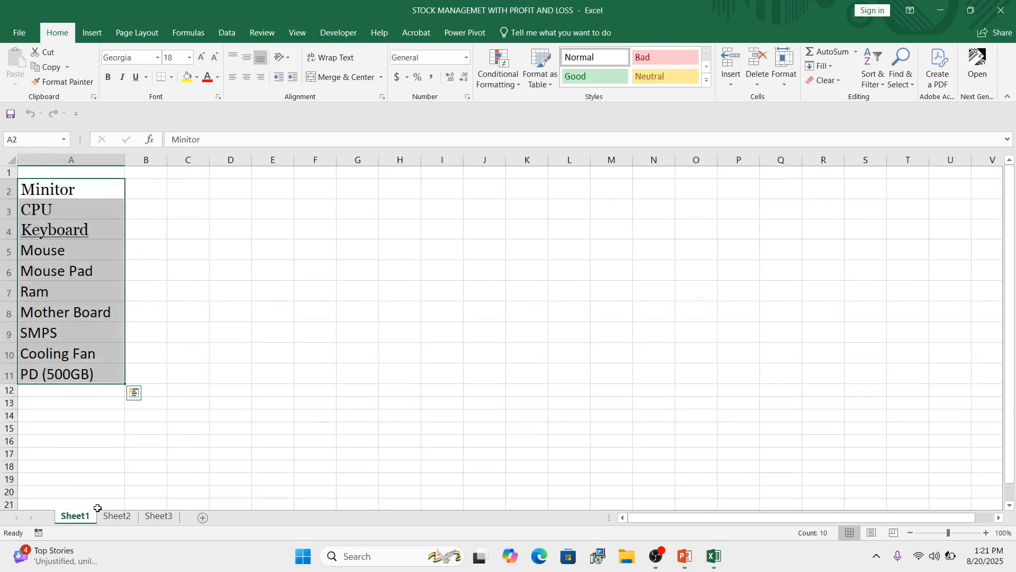
left_click(116, 517)
left_click(157, 517)
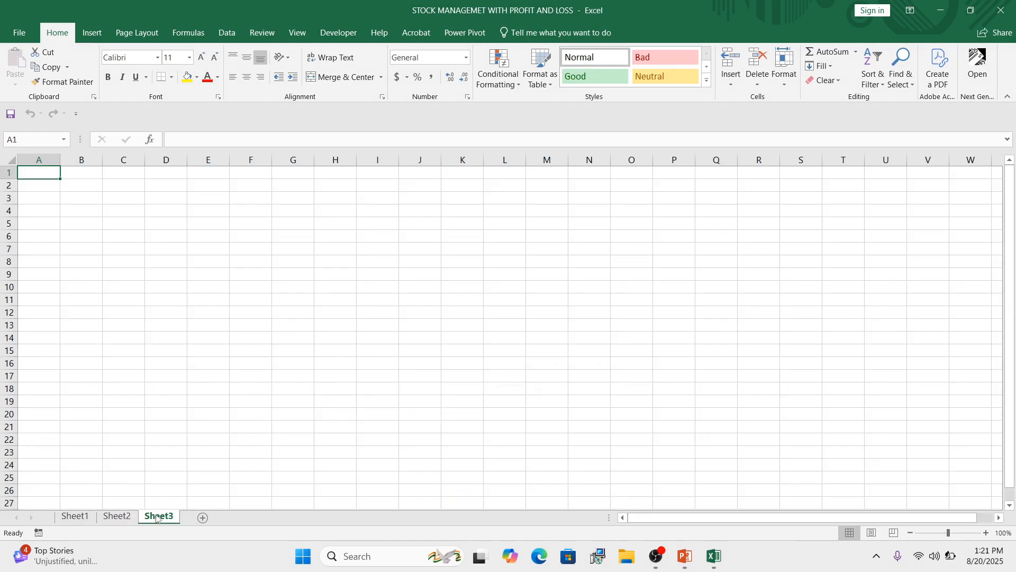
Narrow column A on the new worksheet to fit a short serial-number column.
left_click(986, 533)
left_click(986, 533)
left_click(986, 533)
left_click(986, 532)
left_click(986, 533)
left_click(985, 533)
left_click(175, 263)
left_click(39, 203)
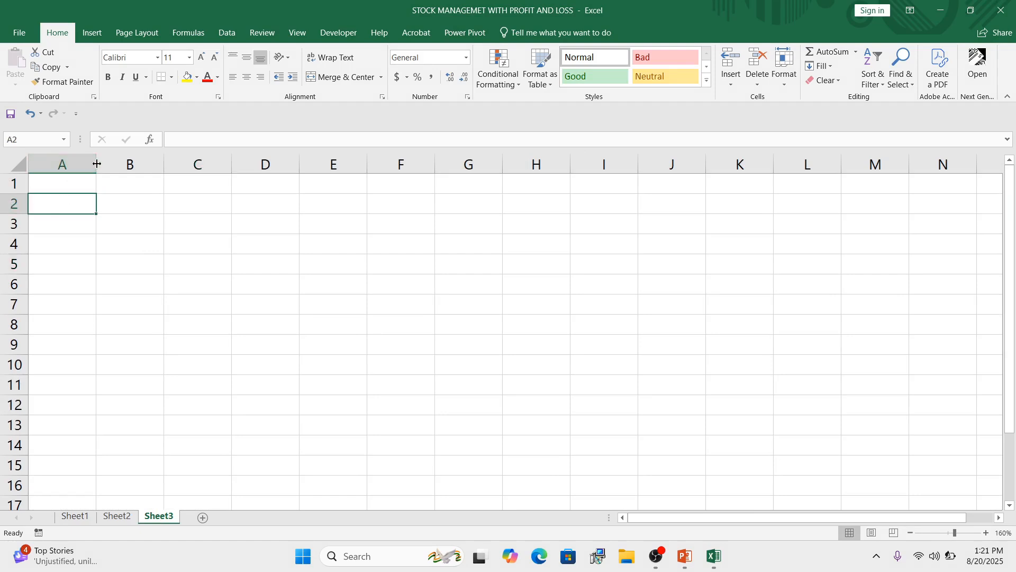
left_click_drag(71, 248, 66, 351)
left_click(62, 164)
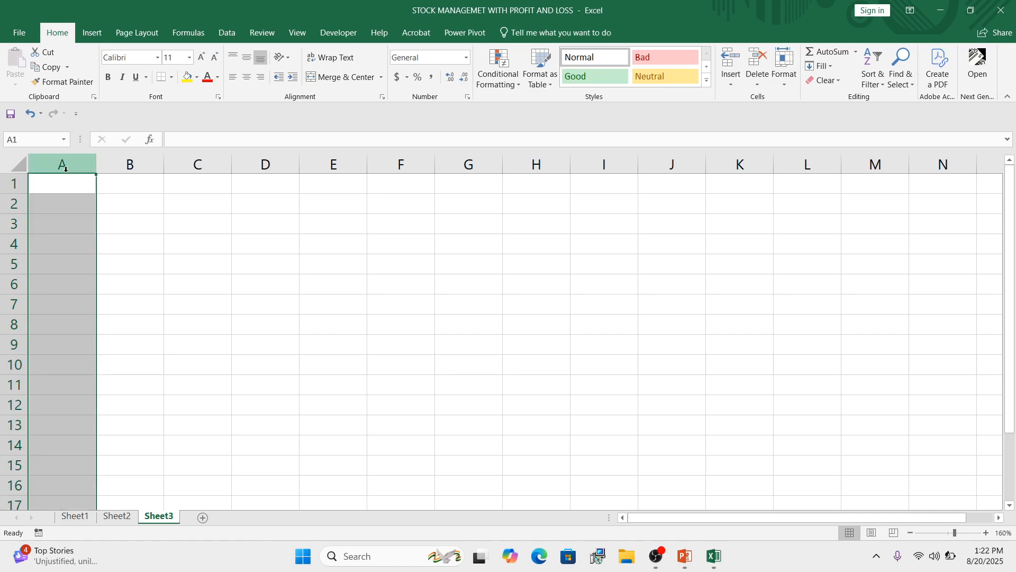
left_click_drag(97, 164, 72, 201)
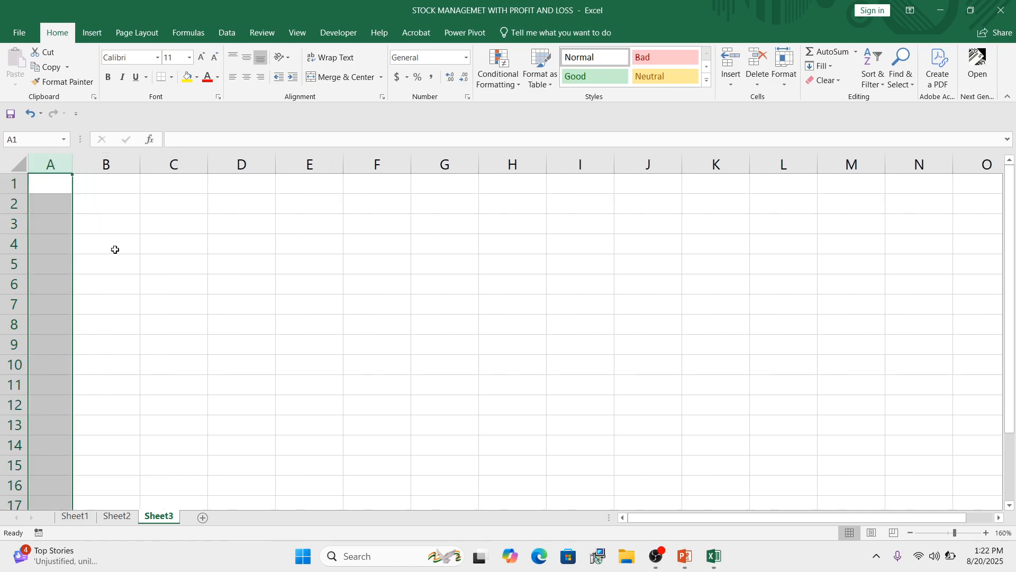
left_click(113, 249)
Enter the column headers S NO in A3 and ITEM CODE in B3.
left_click(52, 203)
left_click(55, 223)
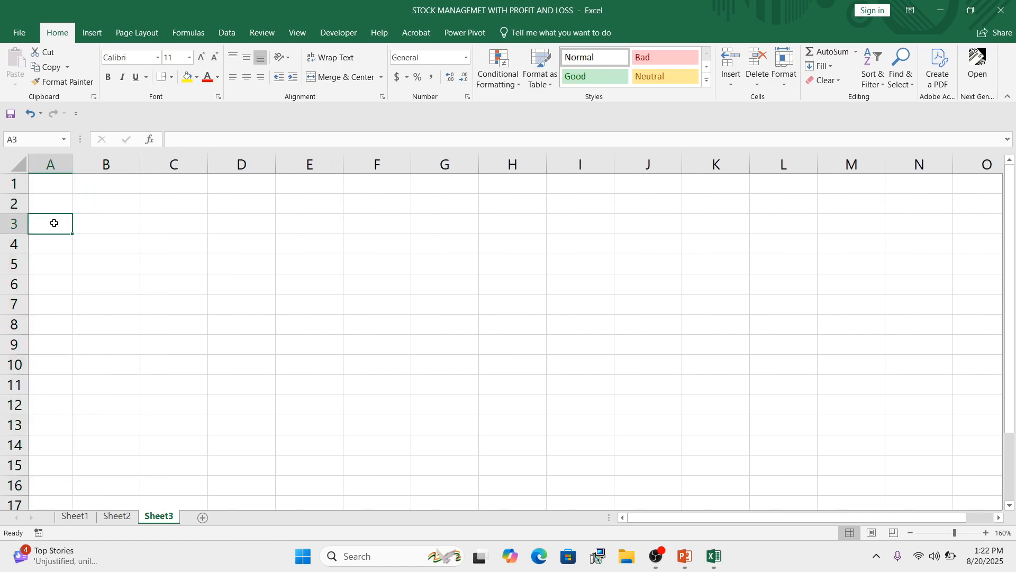
type("S NO")
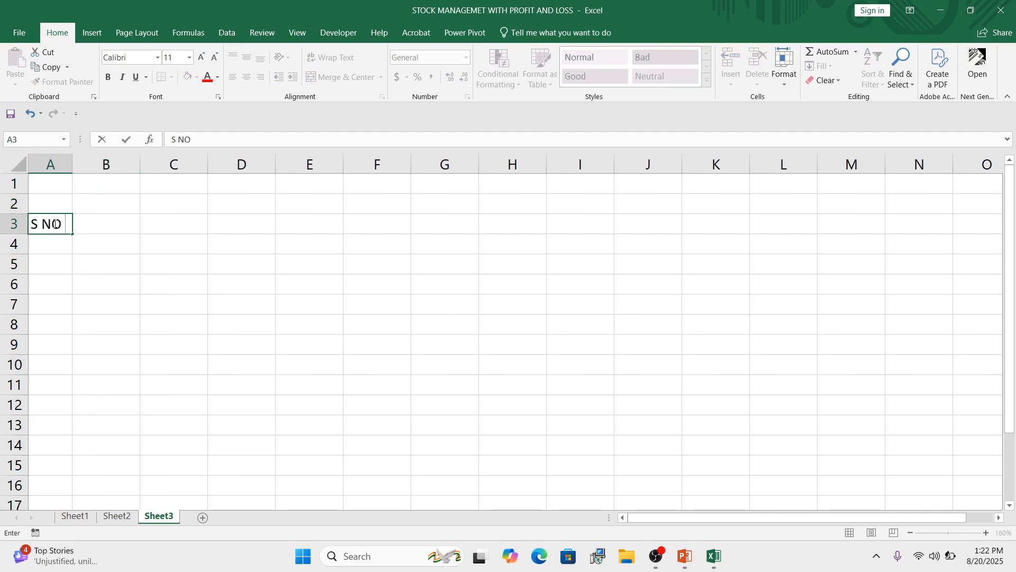
key("Tab")
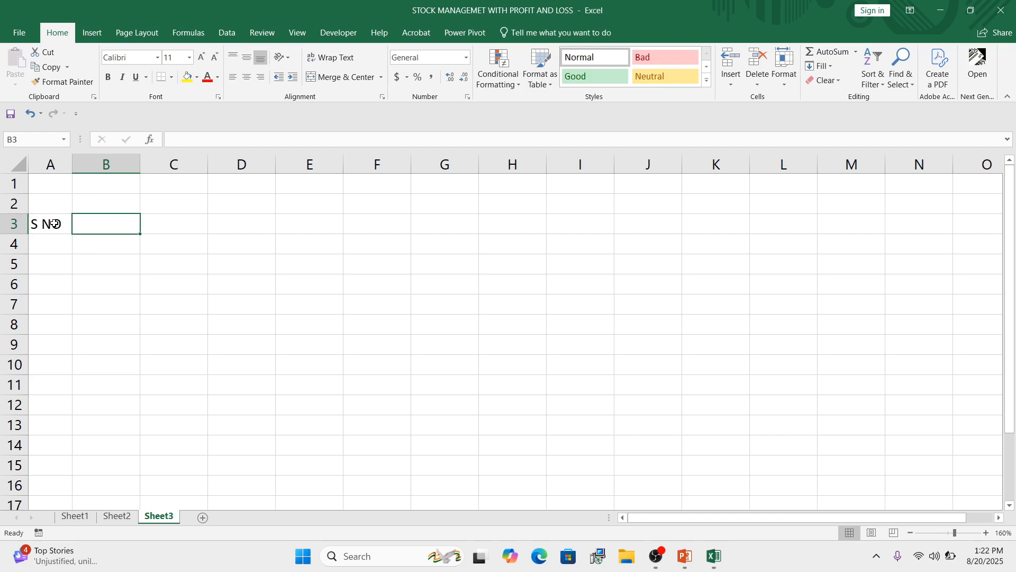
type("ITEM CODE")
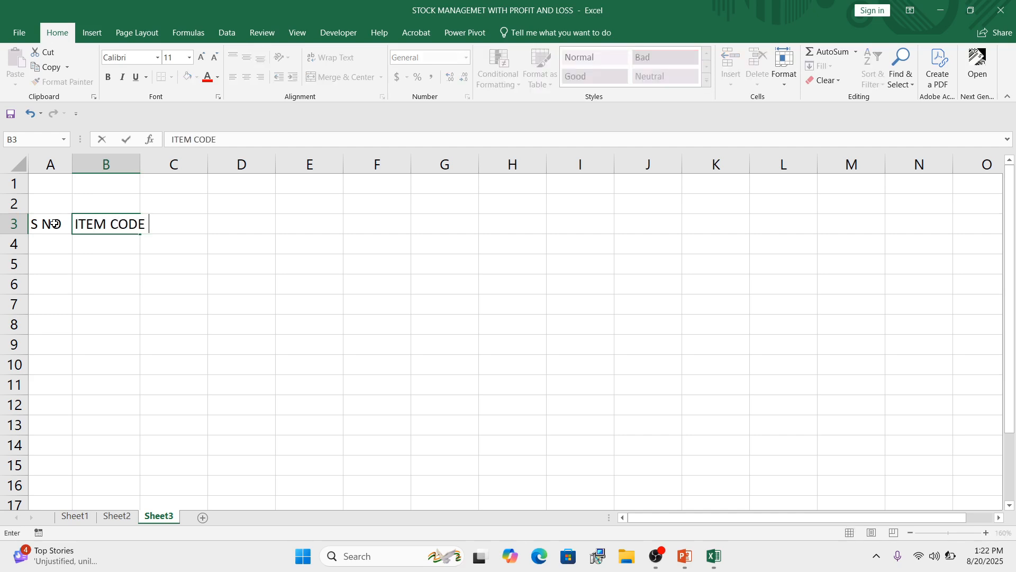
key("Tab")
Enter the column header NAME OF ITEM in C3.
type("NAM")
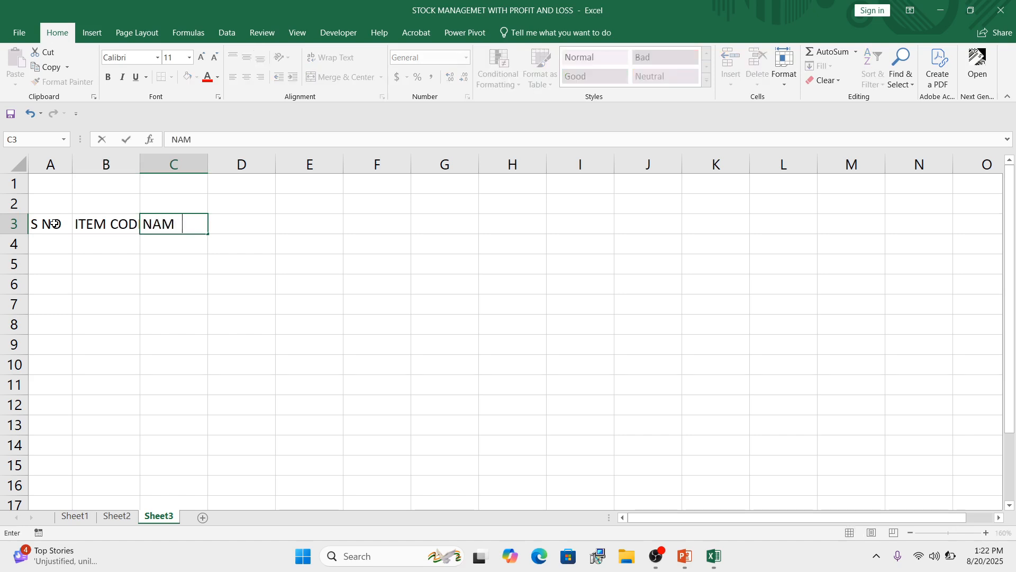
type("E  OF IY")
key("BackSpace")
key("BackSpace")
key("BackSpace")
key("BackSpace")
type("OF ITEM")
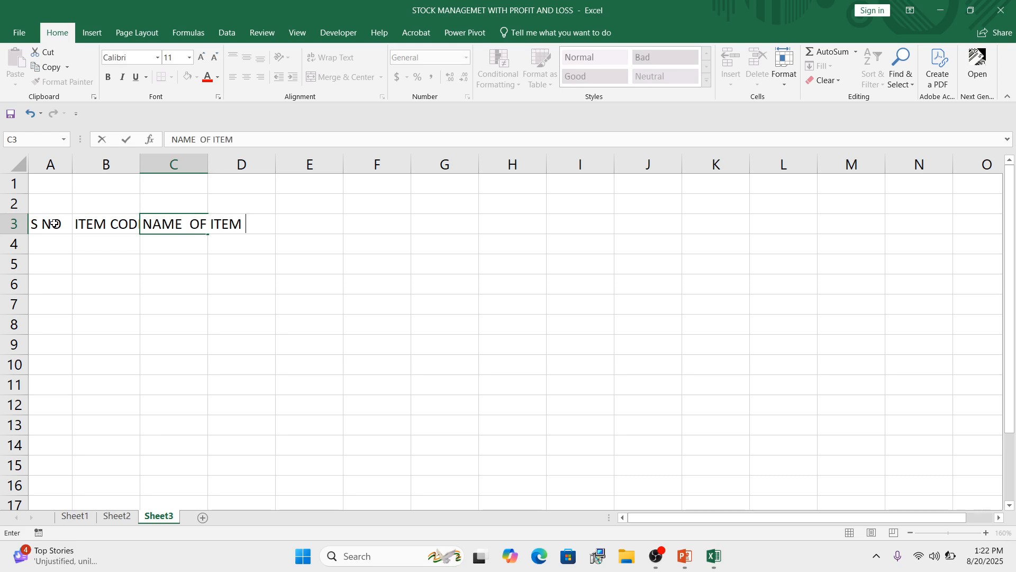
key("Tab")
Enter the column headers QTY, RATE and GST in cells D3 to F3.
type("Q")
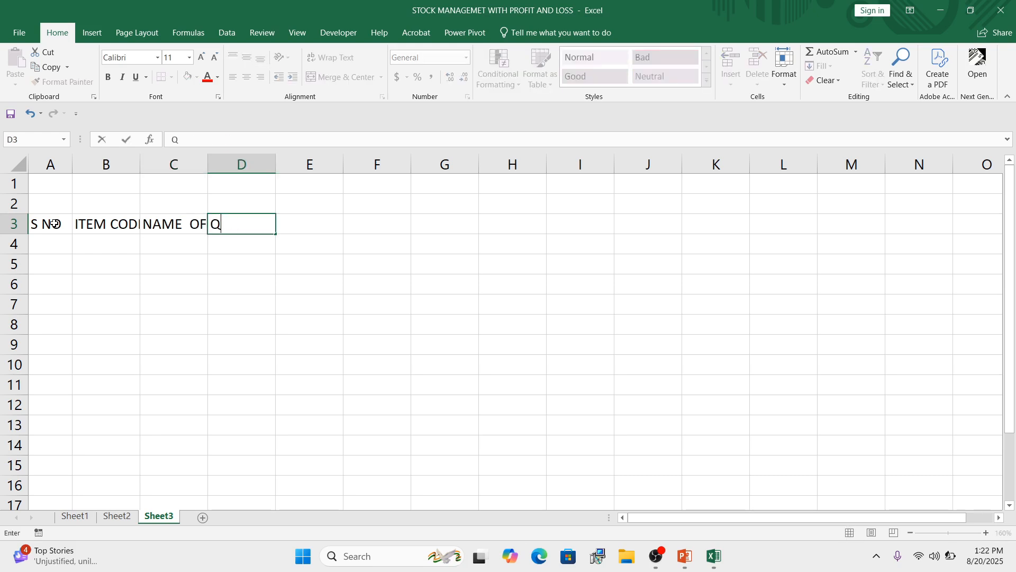
key("Tab")
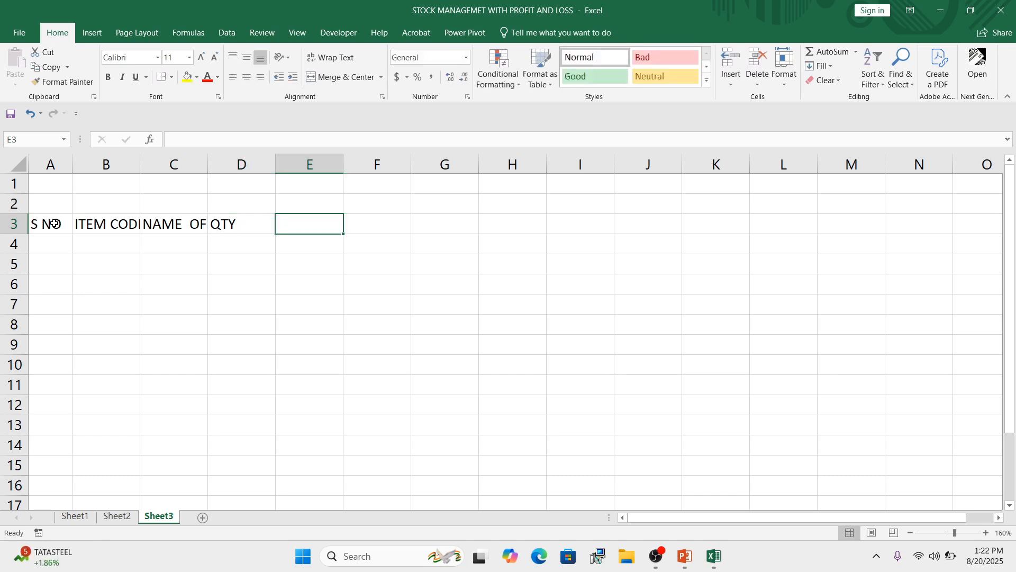
type("RATE")
key("Tab")
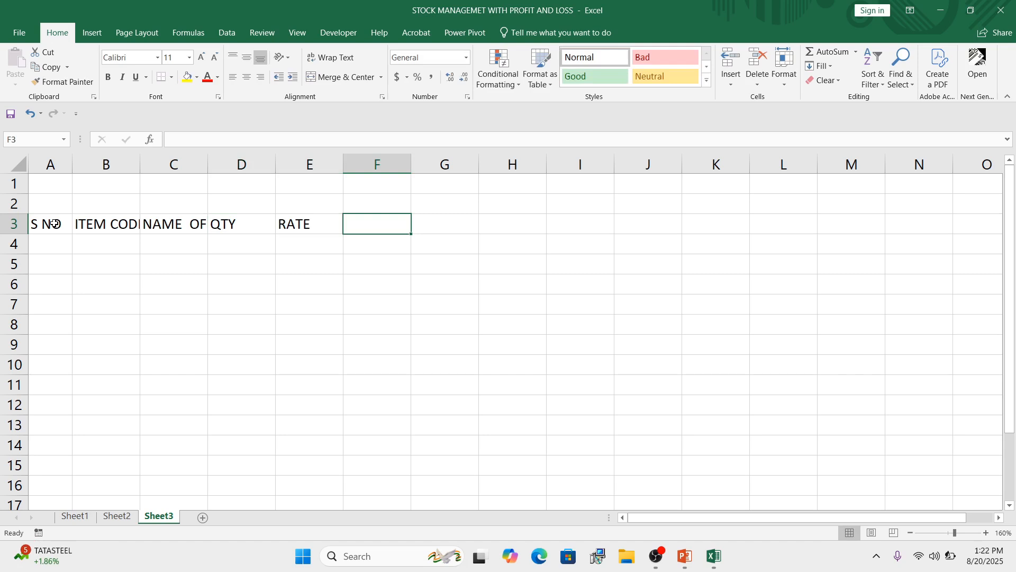
type("GST")
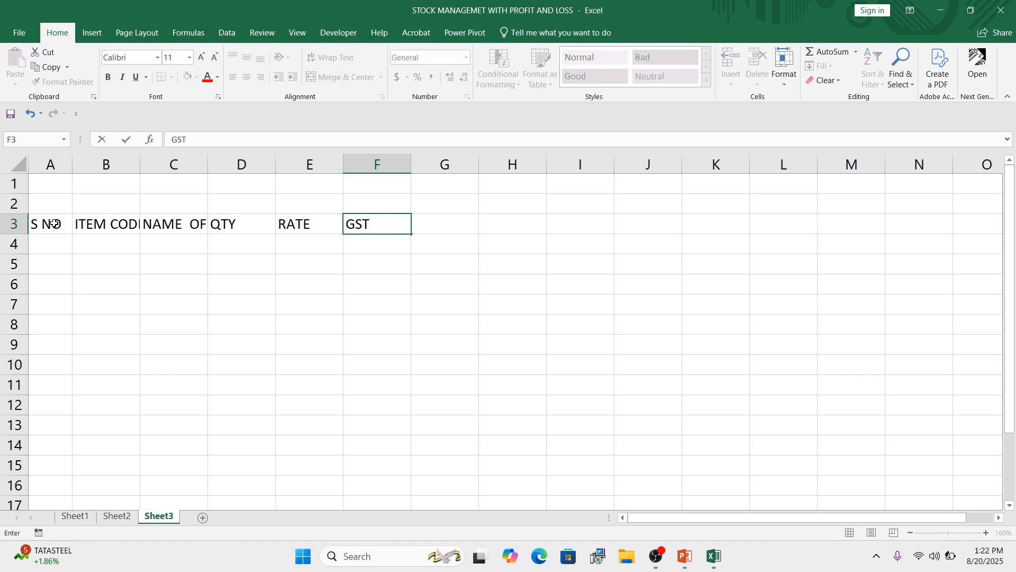
key("Tab")
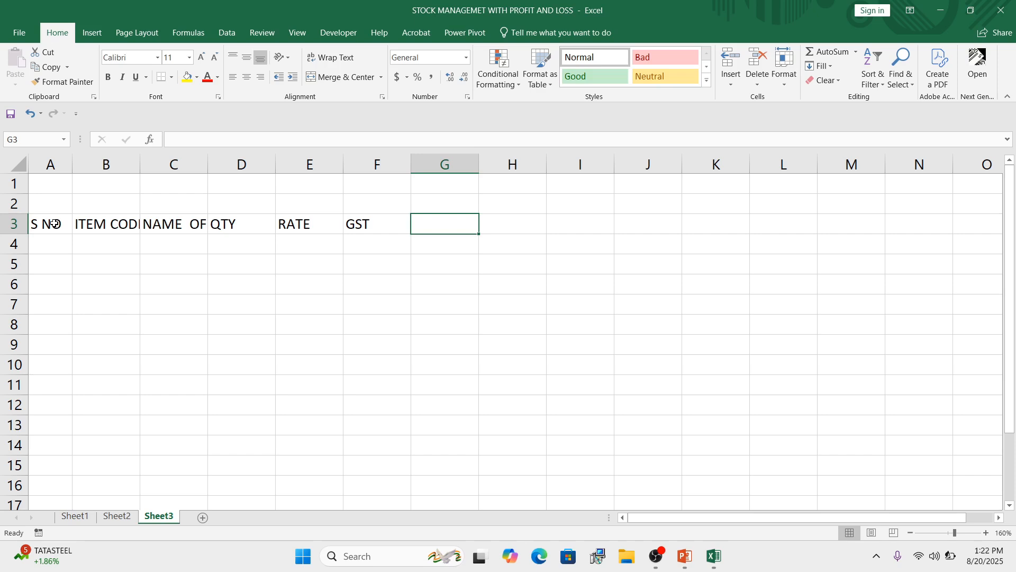
Enter the column headers DISCOUNT in G3 and AMOUNT in H3.
type("DISCOUNT")
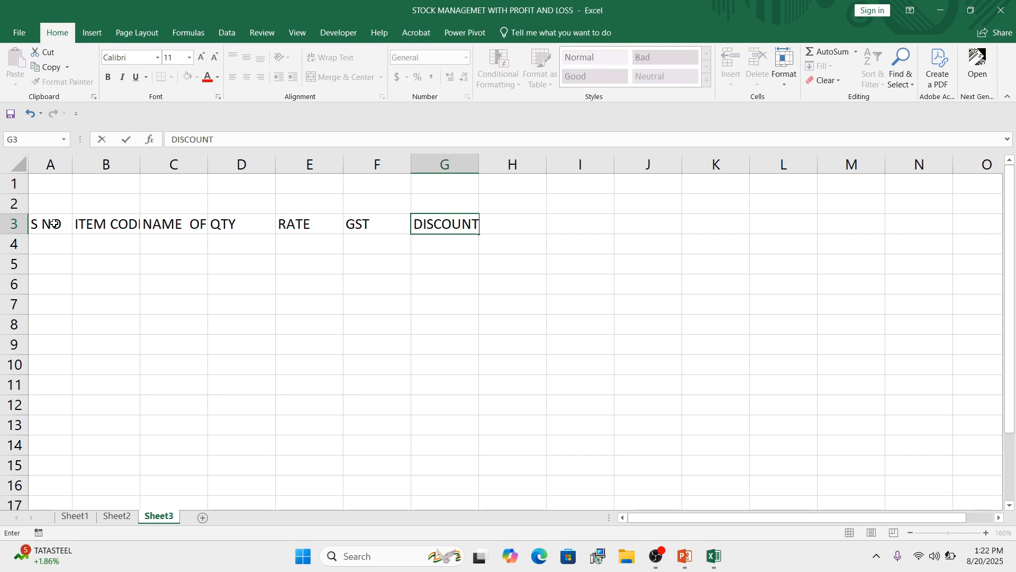
key("Tab")
type("AMOUNT")
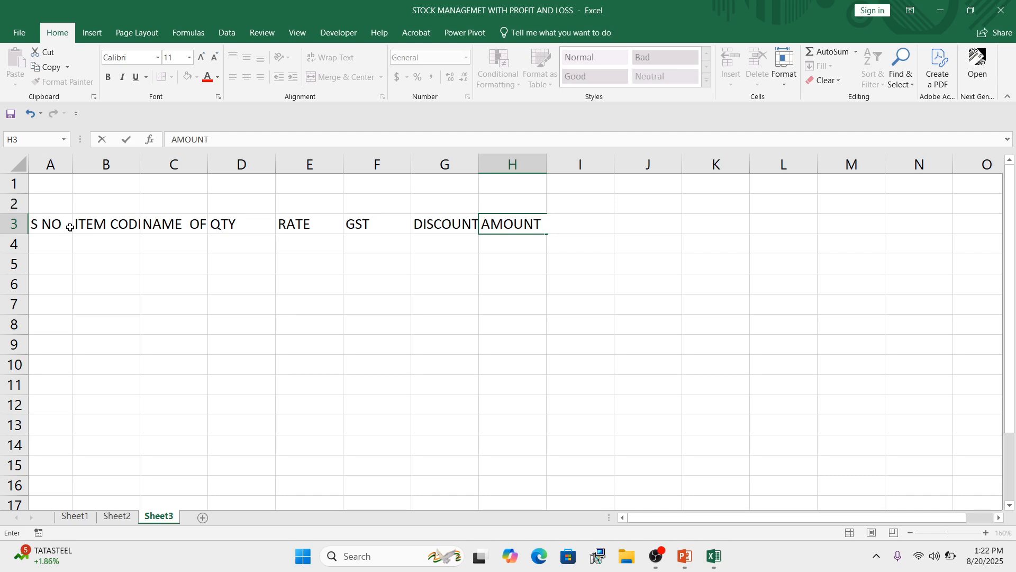
left_click(374, 260)
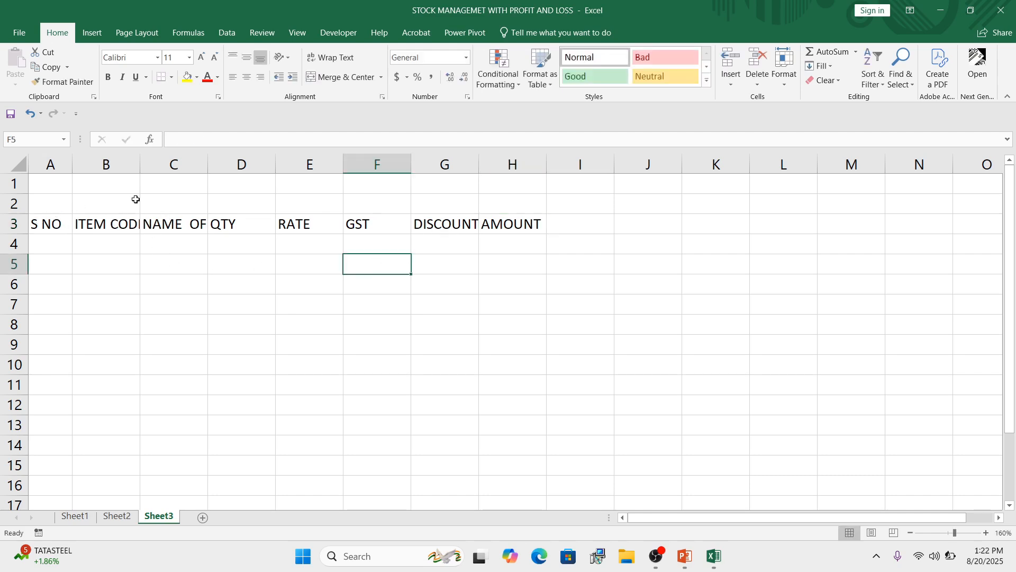
Widen columns B, C and G so the ITEM CODE, NAME OF ITEM and DISCOUNT headers fit completely.
left_click_drag(137, 164, 154, 165)
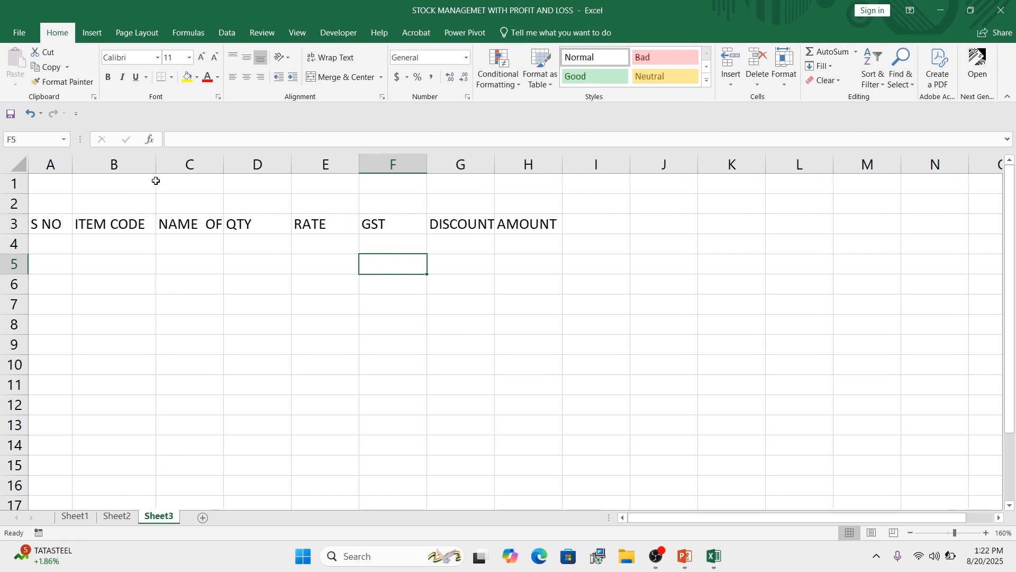
left_click(187, 221)
left_click_drag(221, 157, 274, 174)
left_click(520, 230)
left_click_drag(546, 160, 574, 204)
left_click(598, 227)
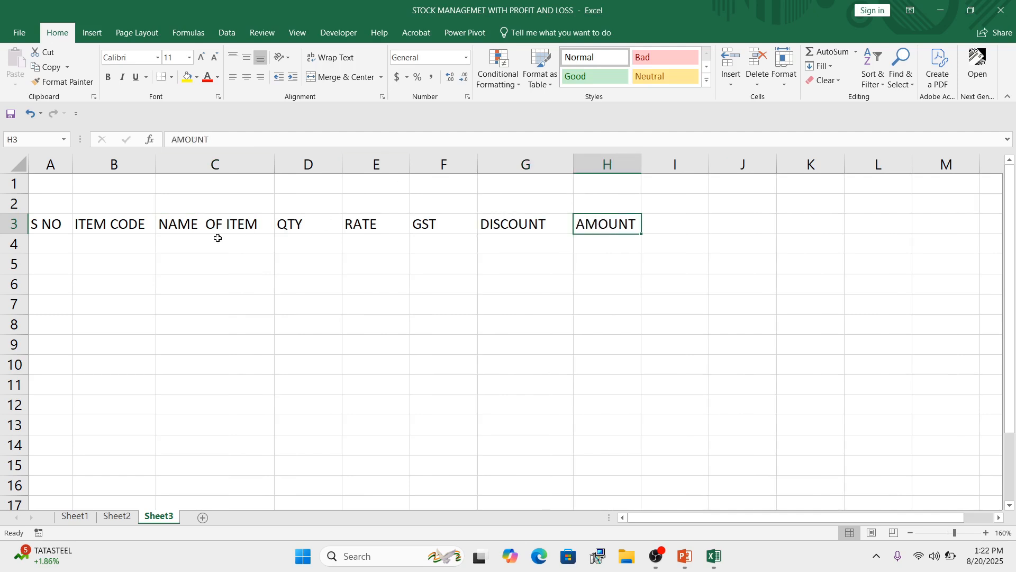
Merge and center cells A2 to H2 above the headers and enter the heading PURCHASE.
left_click_drag(55, 203, 590, 201)
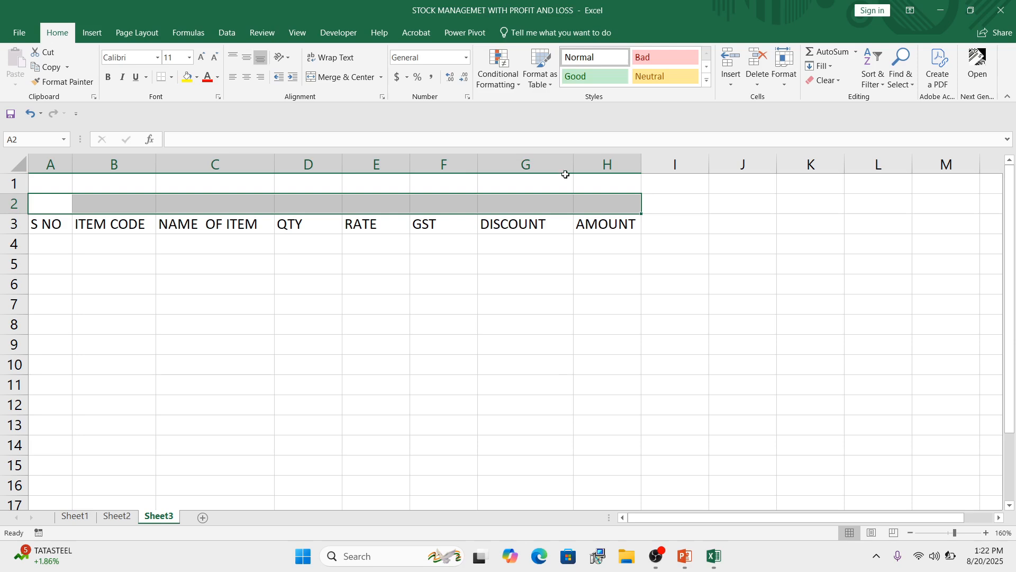
left_click(352, 79)
left_click(358, 244)
left_click(362, 196)
type("PURCHASE")
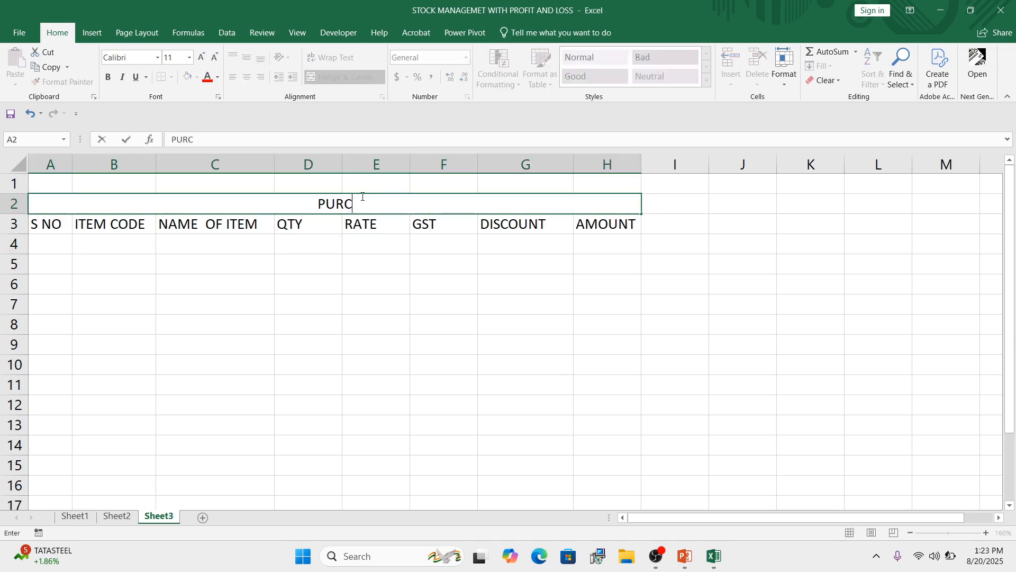
left_click(308, 300)
Set the font of the PURCHASE heading to Arial Black.
left_click(363, 200)
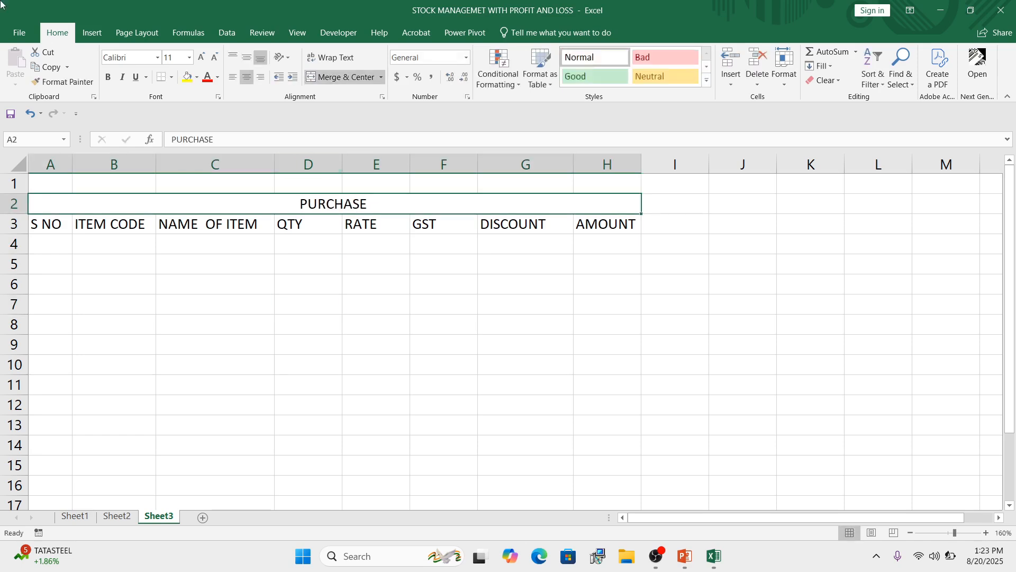
left_click(157, 57)
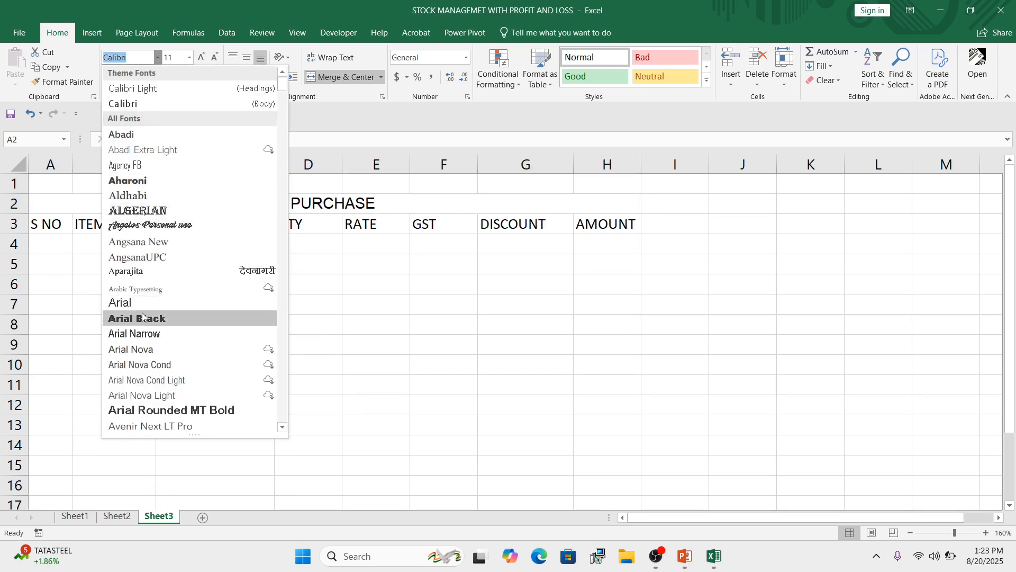
left_click(144, 317)
left_click(265, 286)
Give the PURCHASE heading a standard blue fill and white text.
left_click(278, 208)
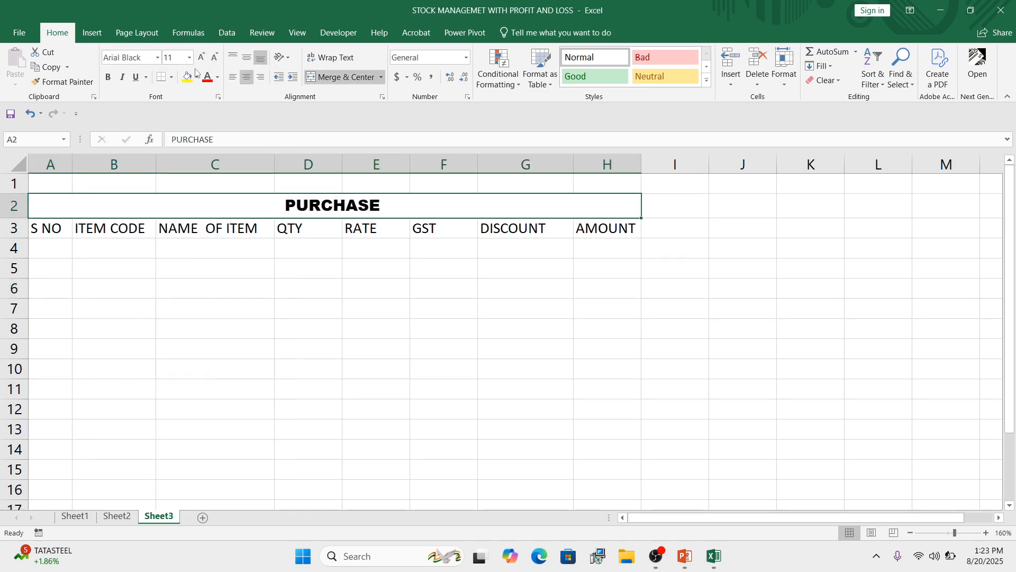
left_click(196, 77)
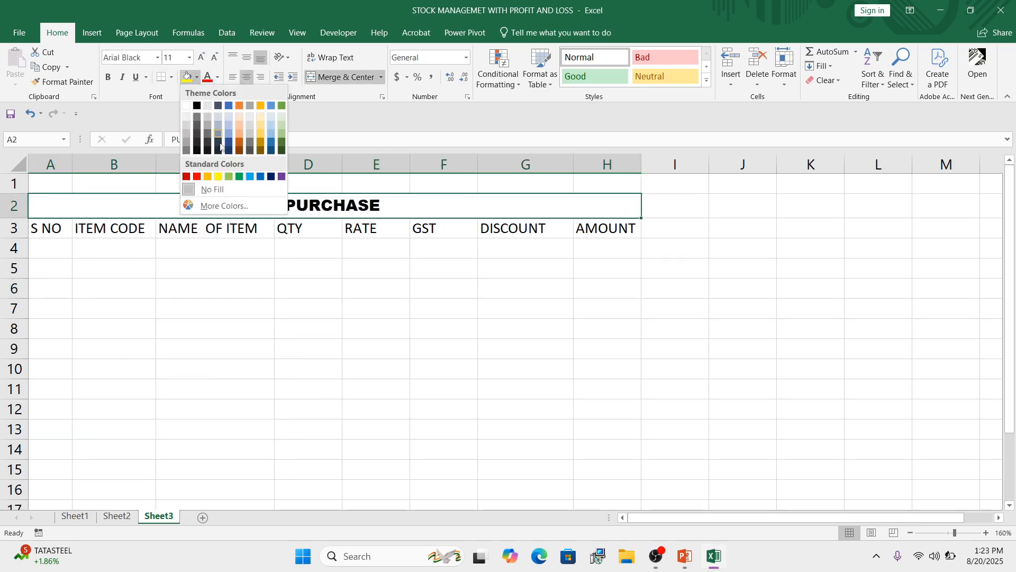
left_click(260, 177)
left_click(218, 77)
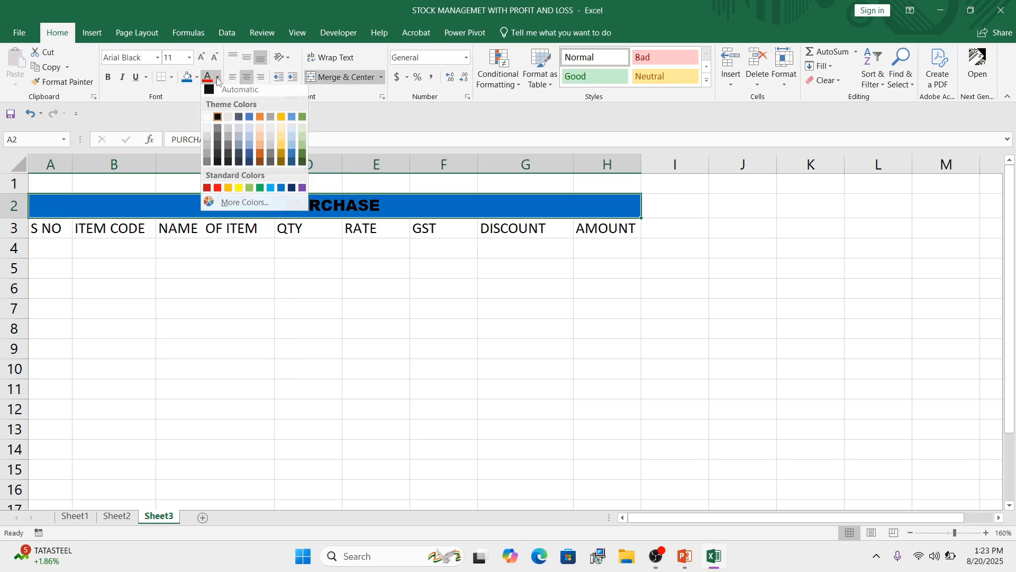
left_click(208, 122)
left_click(220, 297)
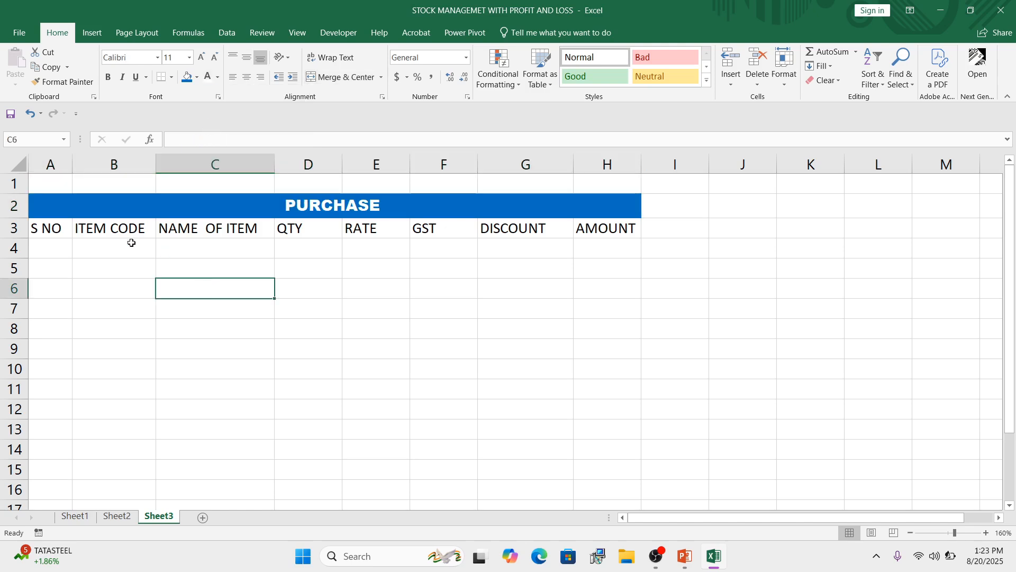
left_click(144, 229)
left_click(206, 226)
left_click(444, 229)
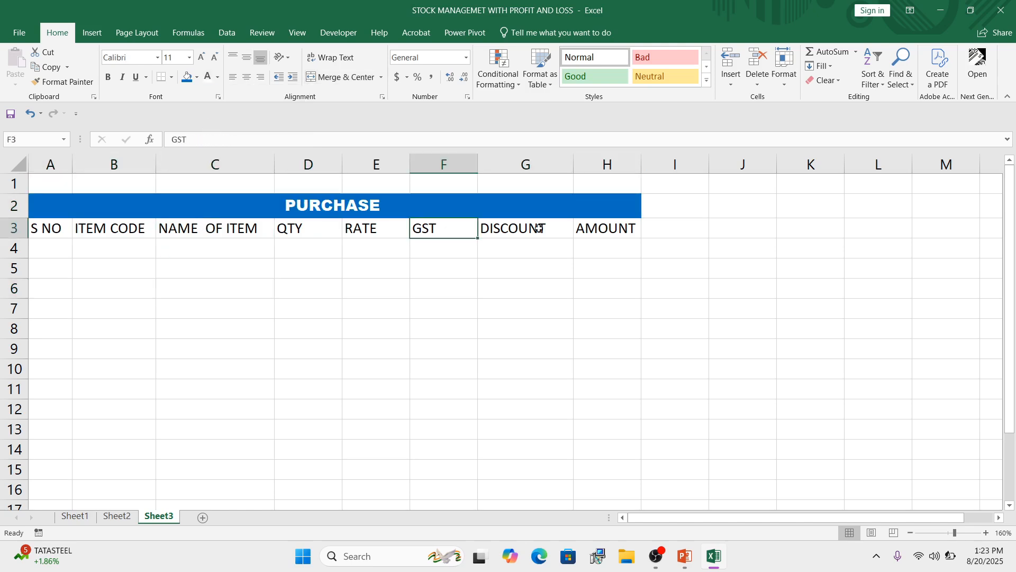
Enter the column headers QTY, RATE, GST, DISCOUNT and AMOUNT in cells I3 to M3.
left_click(670, 229)
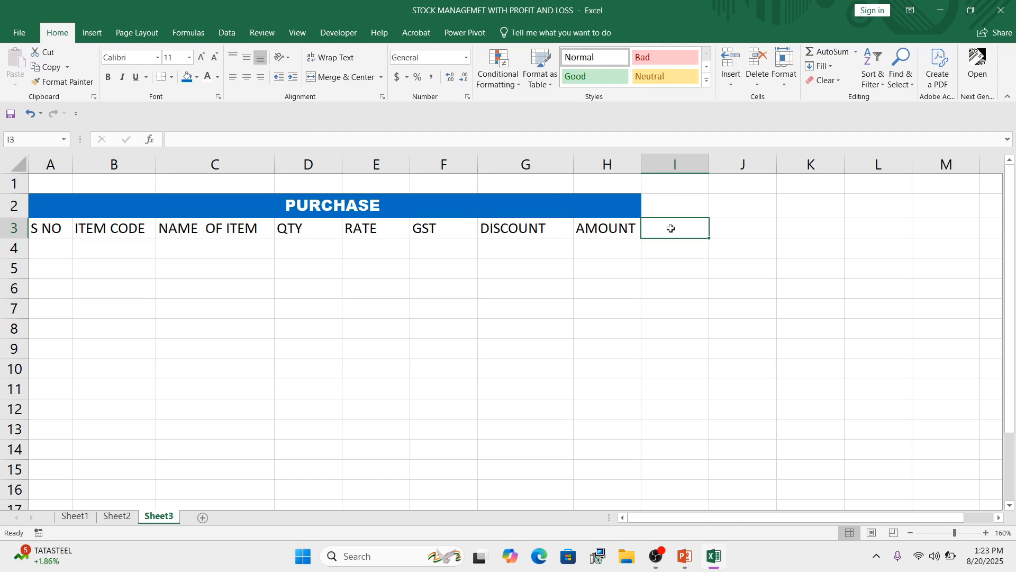
type("QTY")
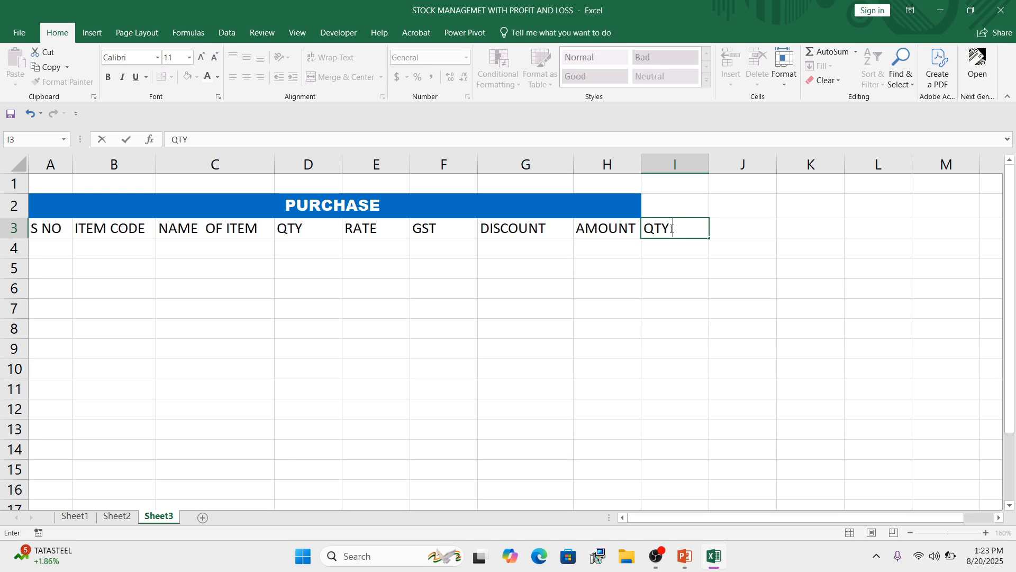
key("Tab")
type("RATE")
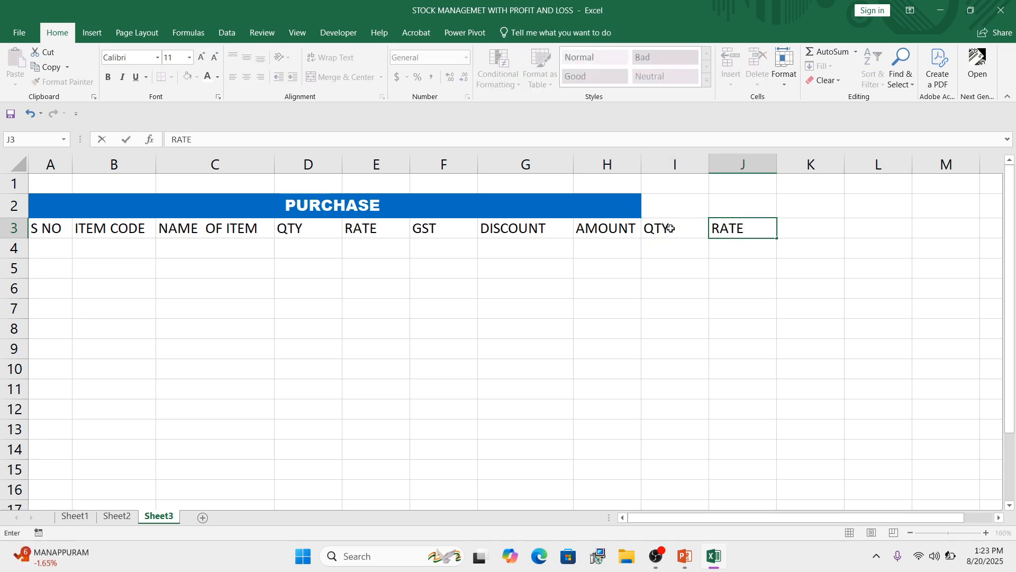
key("Tab")
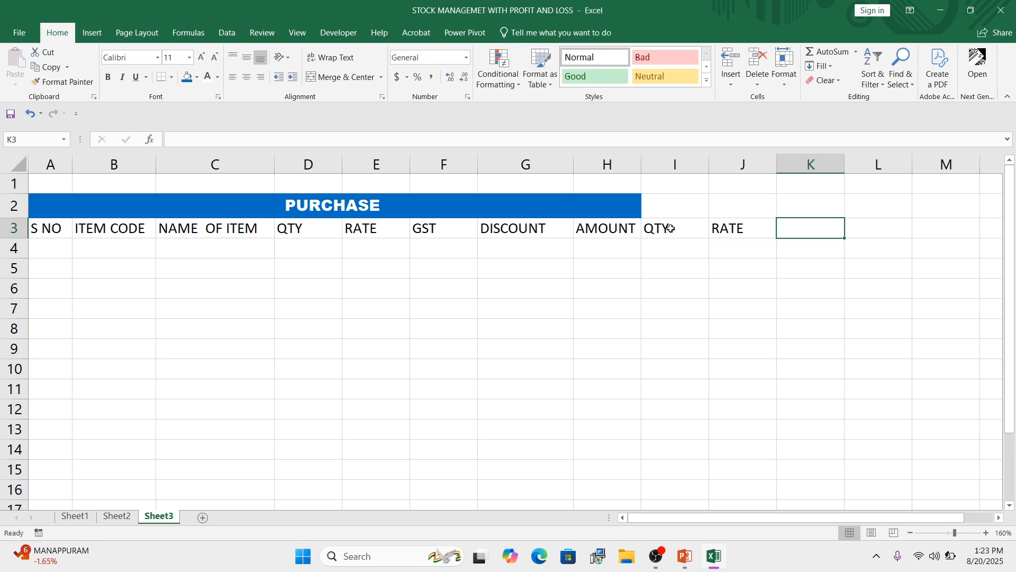
type("GST")
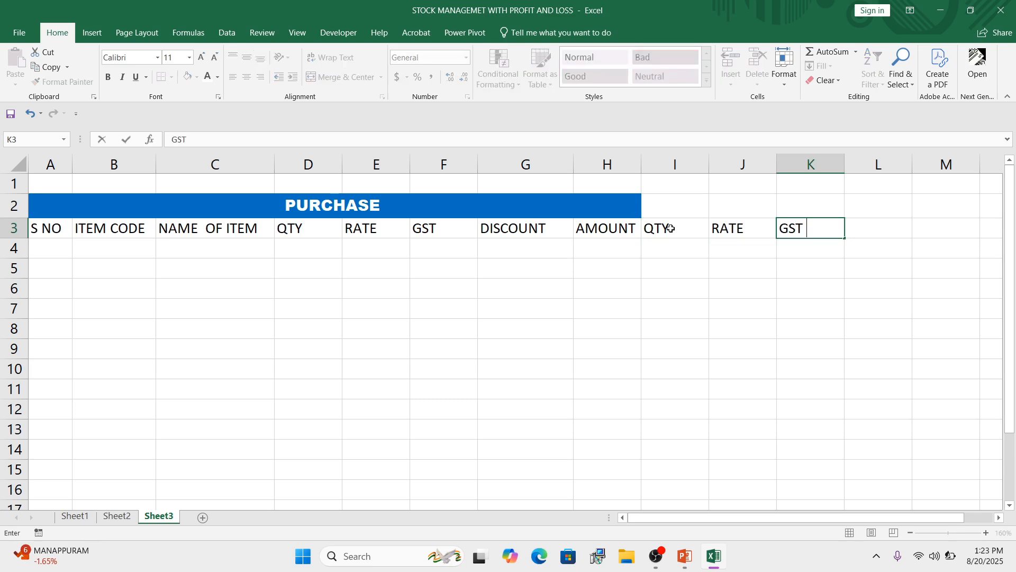
key("Tab")
type("DISCOUNT")
key("Tab")
type("AMOUNT")
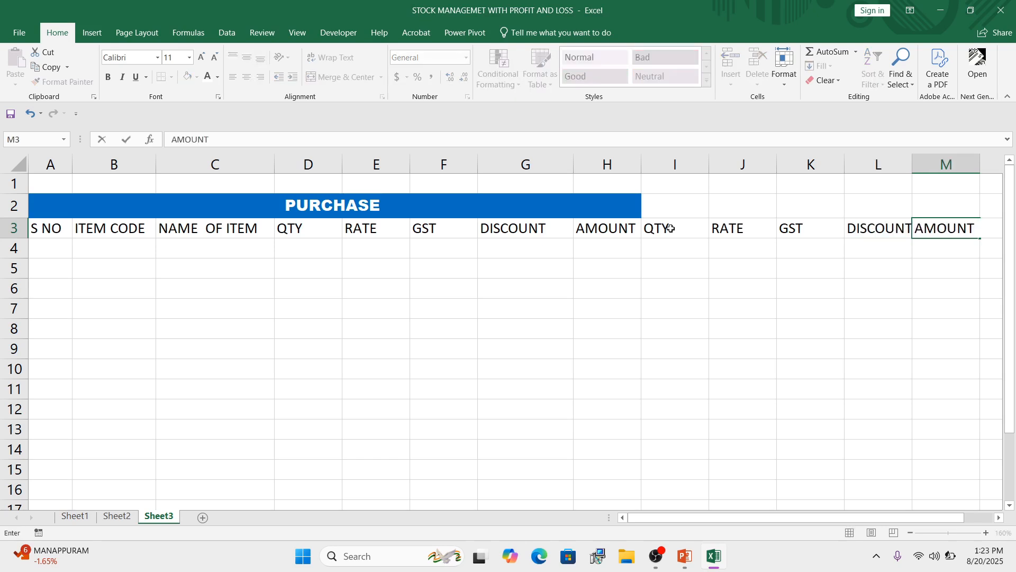
left_click(749, 279)
Merge and center cells I2 to M2 above the new headers and enter the heading SALE.
left_click_drag(678, 207, 938, 204)
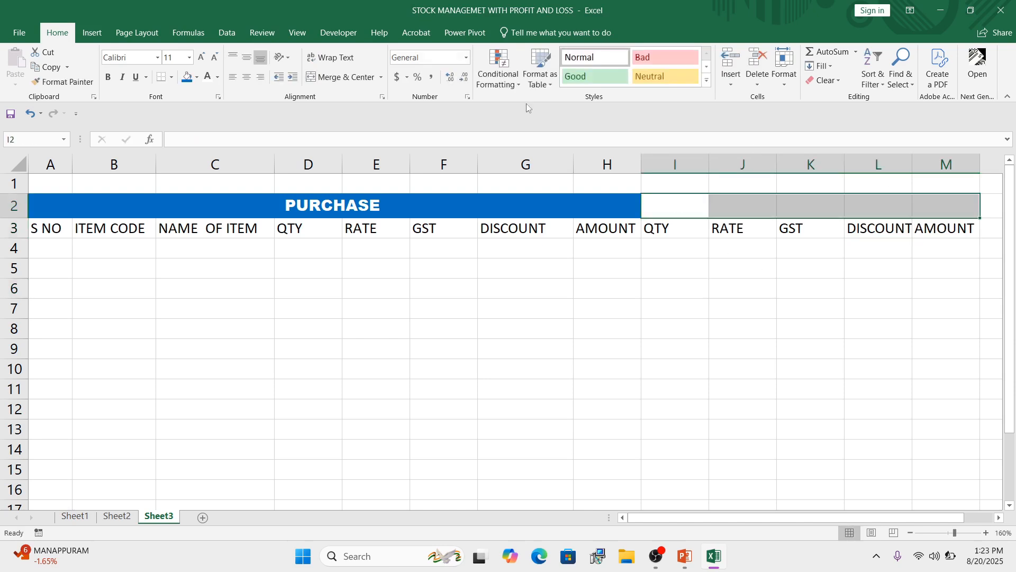
left_click(345, 77)
left_click(830, 342)
left_click(774, 209)
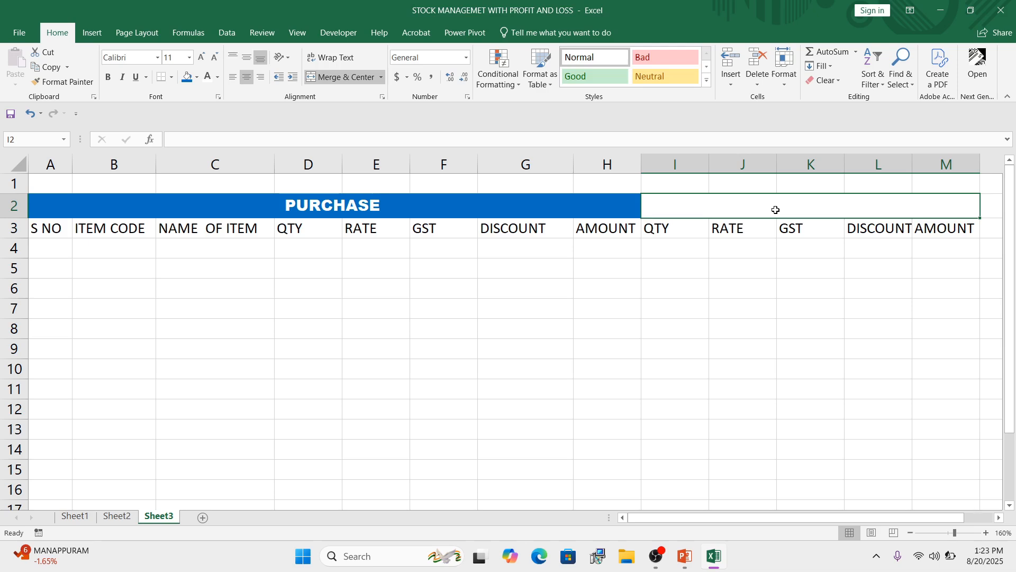
type("SALE")
left_click(794, 328)
Set the SALE heading's font to Arial Black and give it a standard orange fill.
left_click(789, 207)
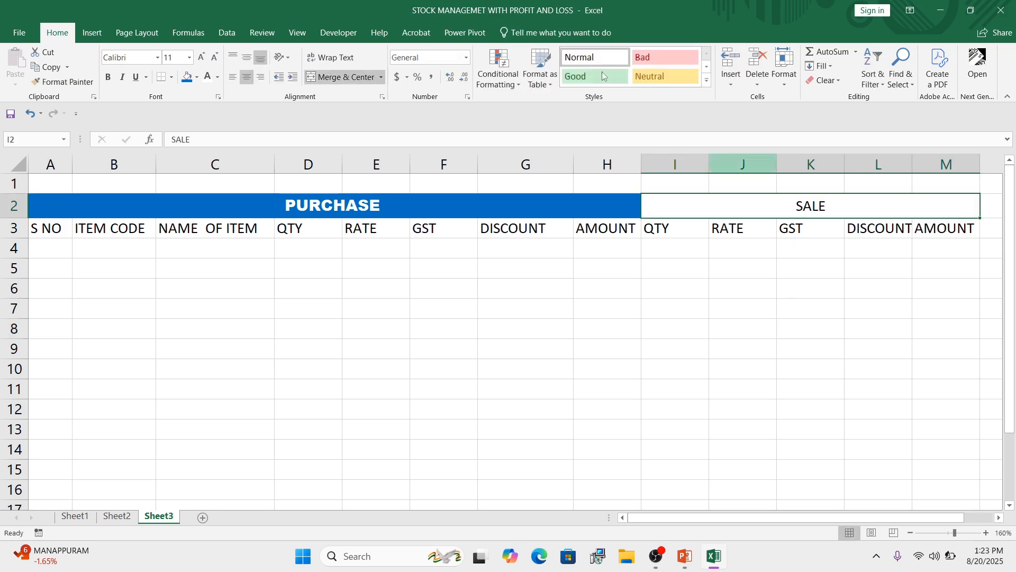
left_click(157, 59)
left_click(138, 314)
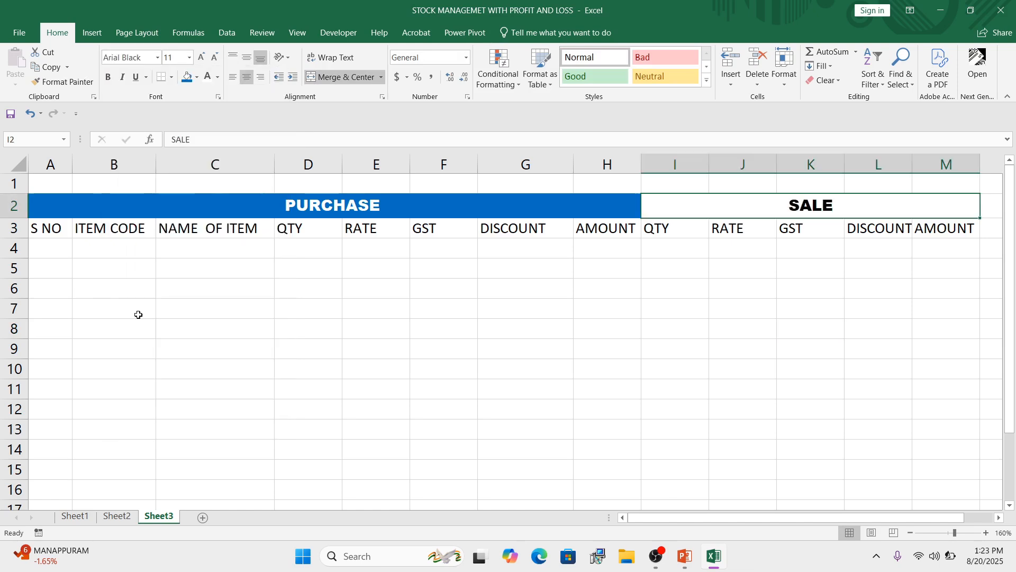
left_click(197, 77)
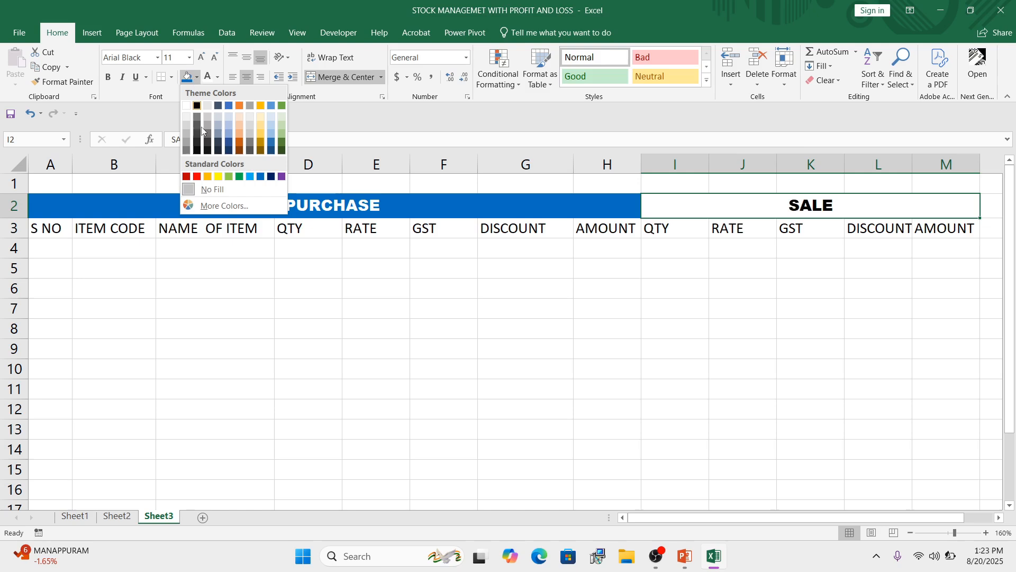
left_click(207, 176)
left_click(780, 284)
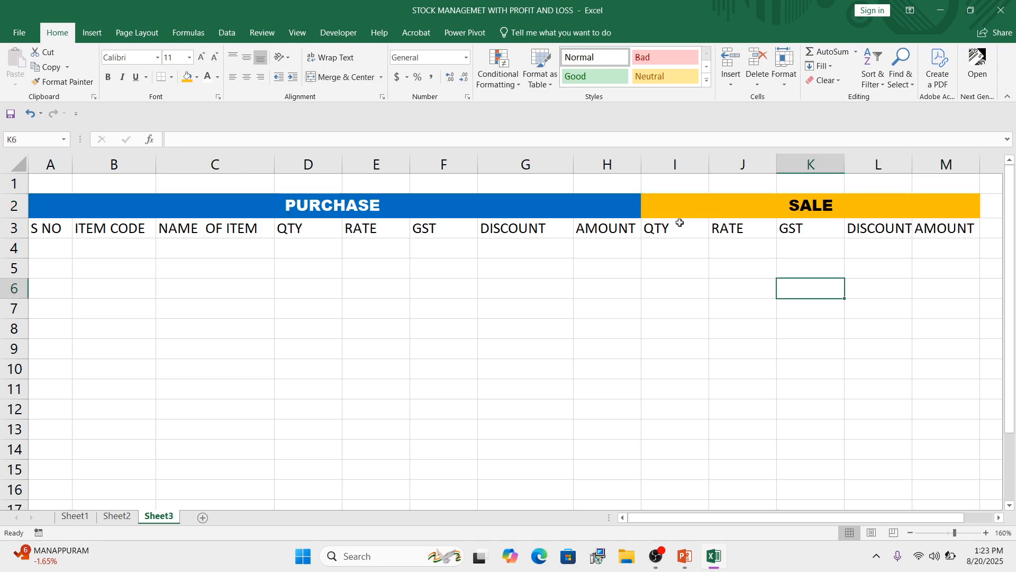
Center the SALE section's column headers in cells I3 to M3.
left_click(680, 227)
left_click(690, 272)
left_click_drag(681, 233, 971, 227)
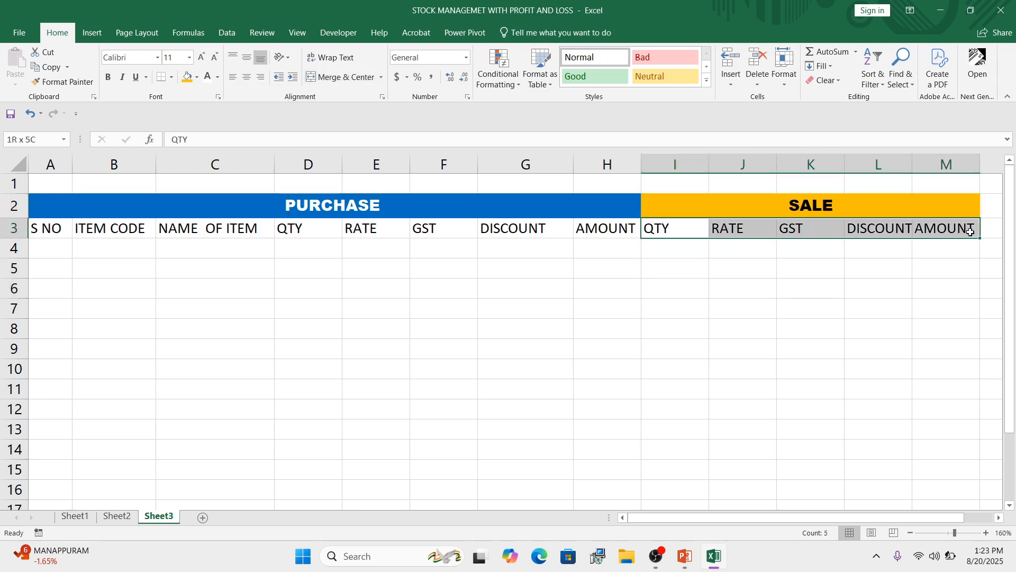
left_click(246, 77)
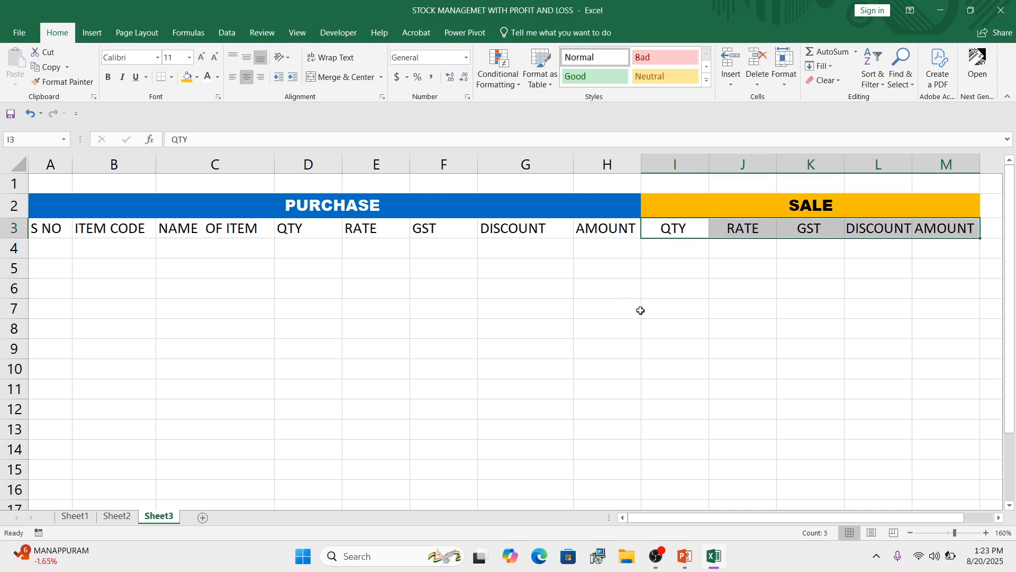
left_click(650, 313)
Widen columns L and M so the SALE section's DISCOUNT and AMOUNT headers fit with some room.
left_click(909, 229)
left_click_drag(911, 163, 929, 165)
left_click(947, 229)
key("Down")
key("Down")
left_click(950, 226)
key("Right")
key("Right")
key("Right")
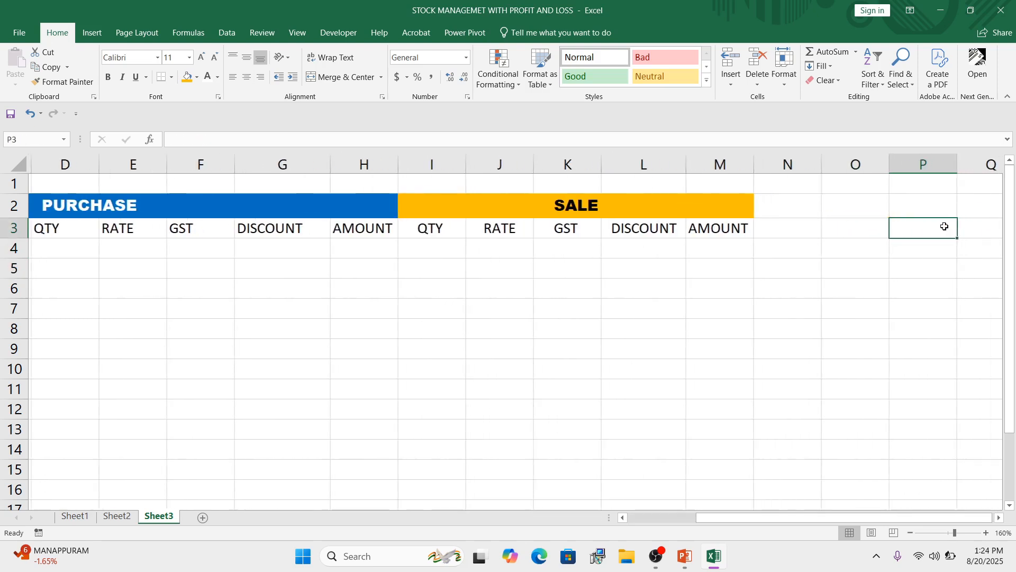
left_click(719, 231)
left_click_drag(751, 161, 763, 161)
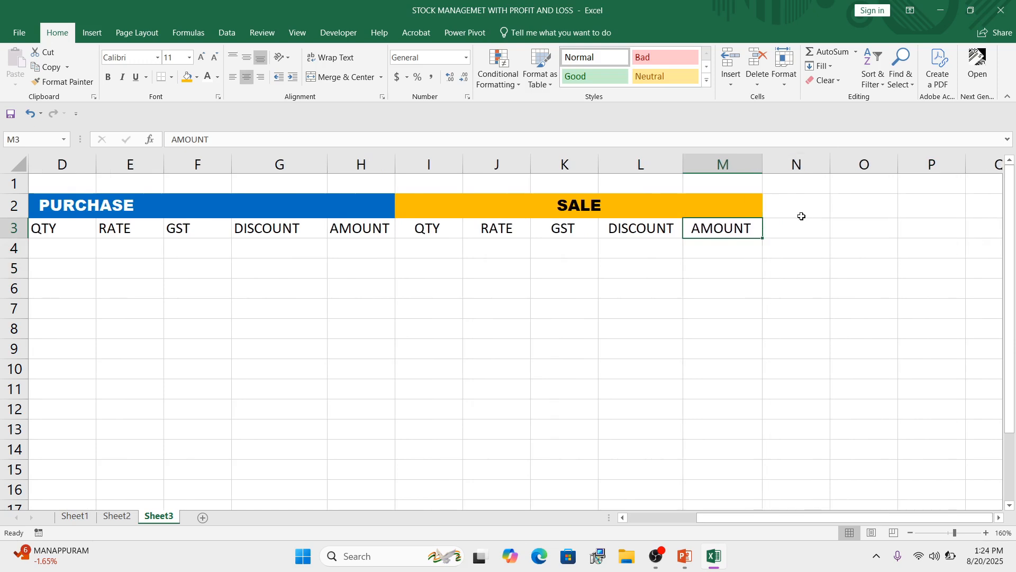
left_click(791, 204)
type("STOCK")
key("BackSpace")
key("BackSpace")
key("BackSpace")
key("BackSpace")
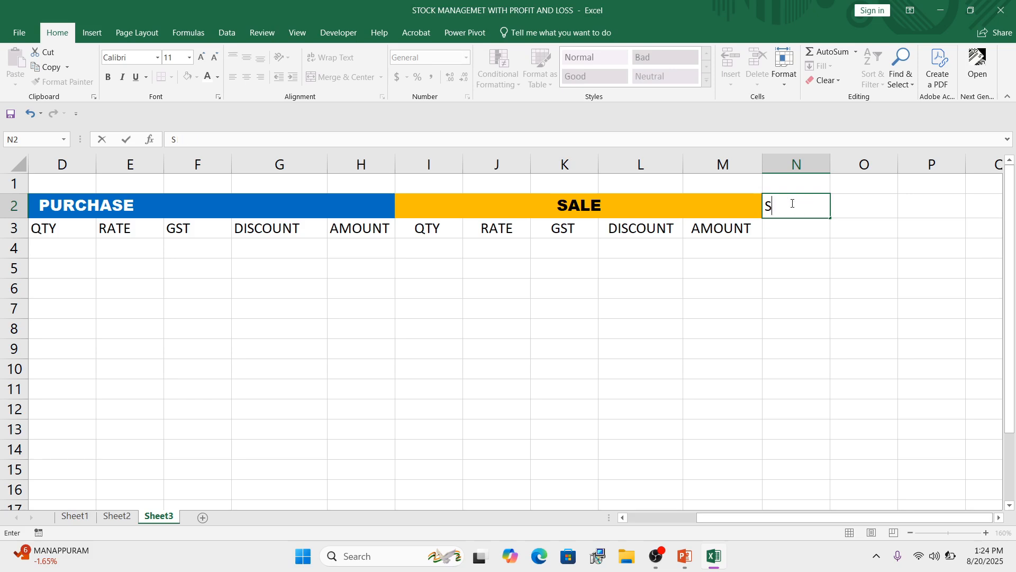
key("Return")
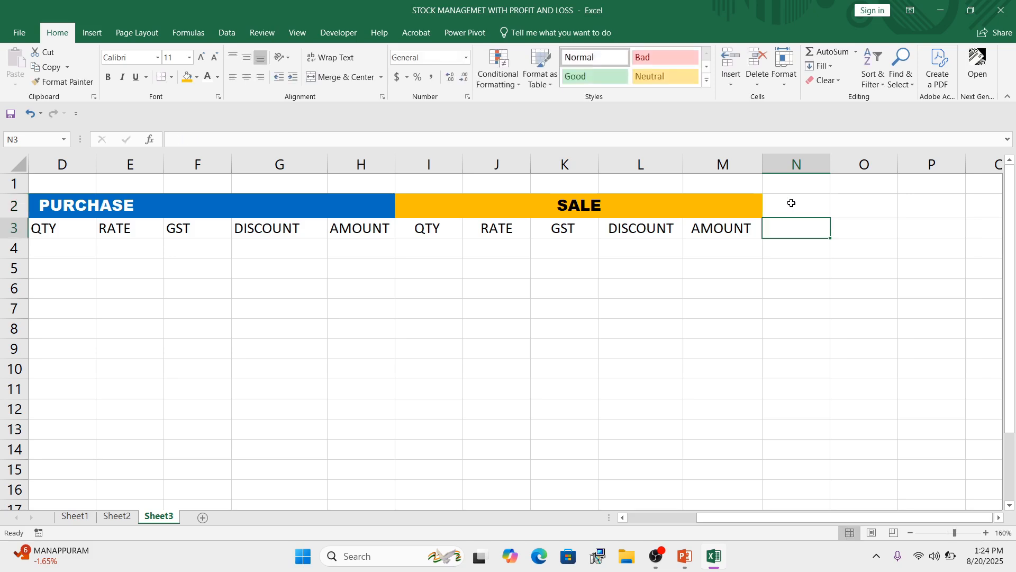
Enter the column headers STOCK in N3 and AMOUNT in O3.
type("STOCK")
key("Tab")
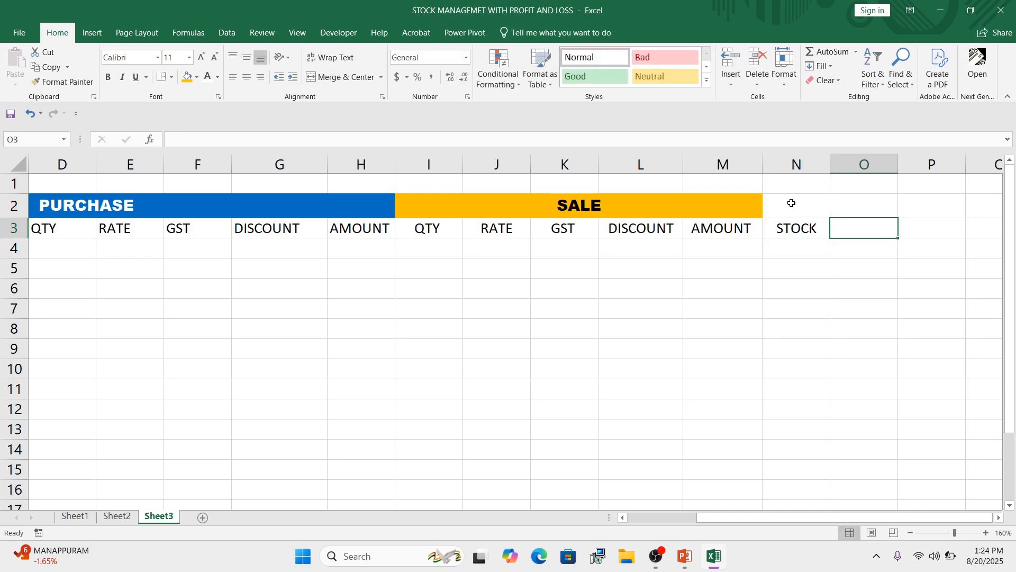
type("AMOUNT")
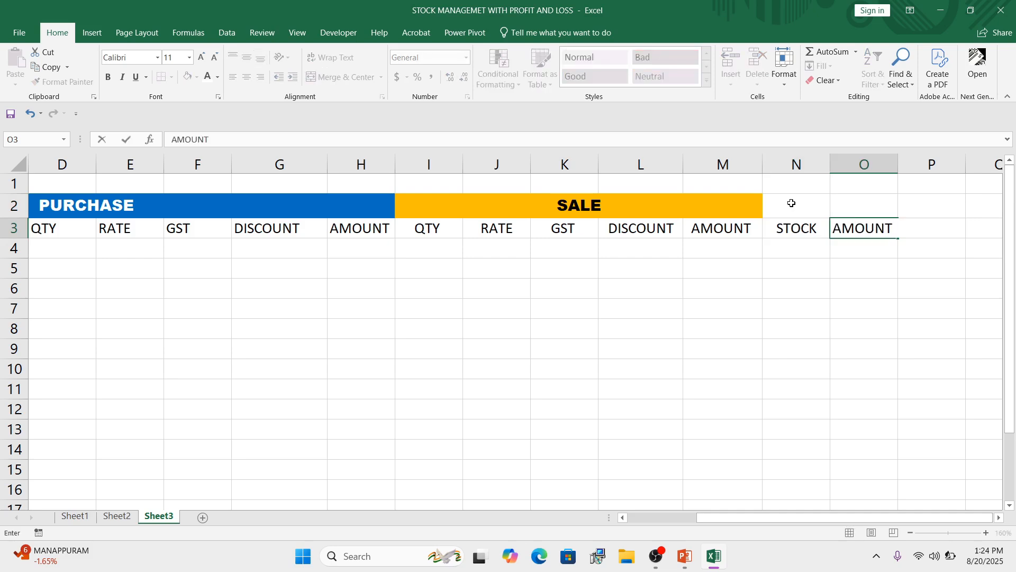
key("Up")
left_click(797, 312)
Merge and center cells N2 and O2 and enter the heading CLOSSING STOCK.
left_click(796, 203)
left_click_drag(860, 200, 860, 202)
left_click(343, 77)
left_click(784, 313)
left_click(825, 207)
type("CLOS")
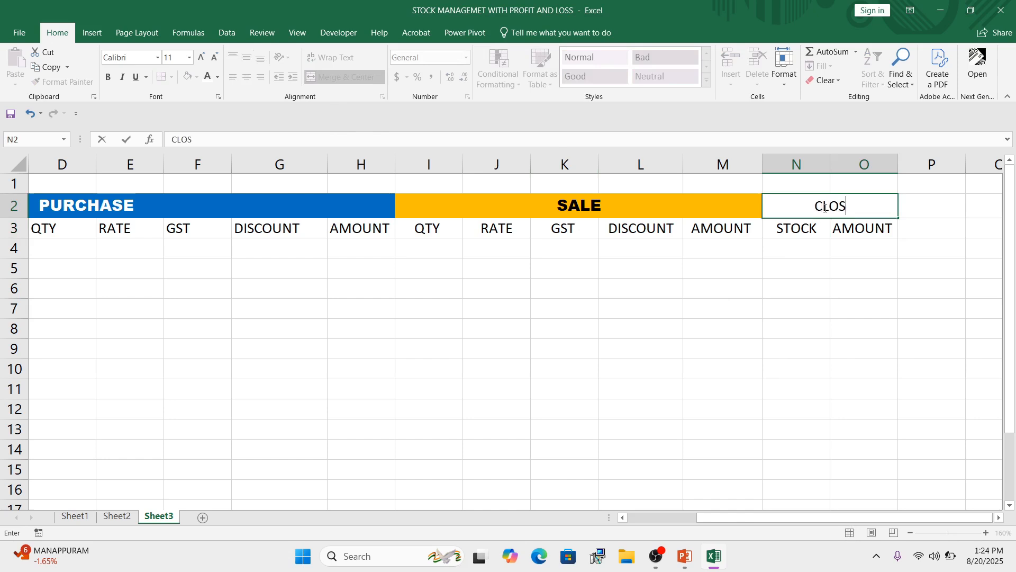
type("SING")
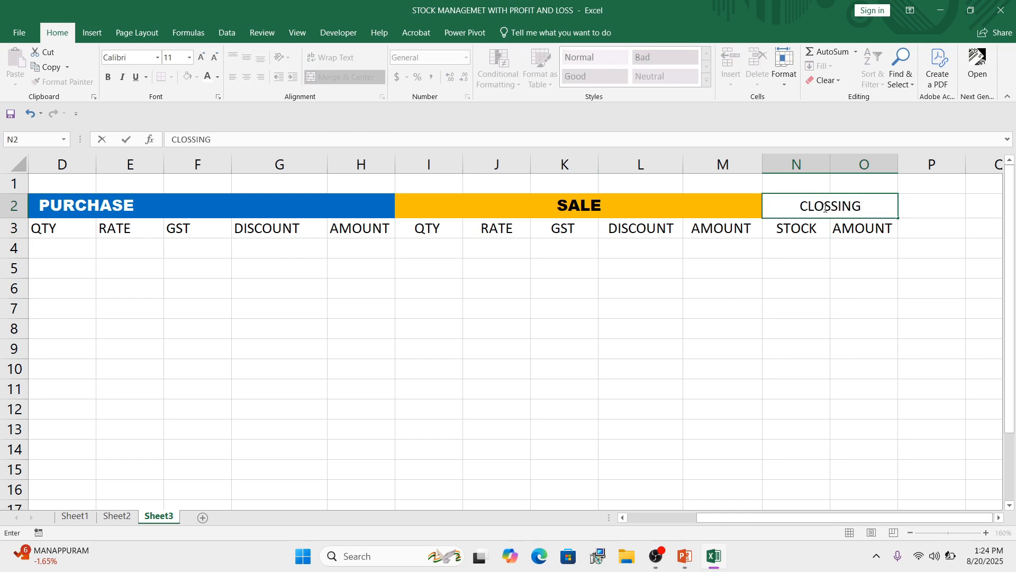
type(" ST")
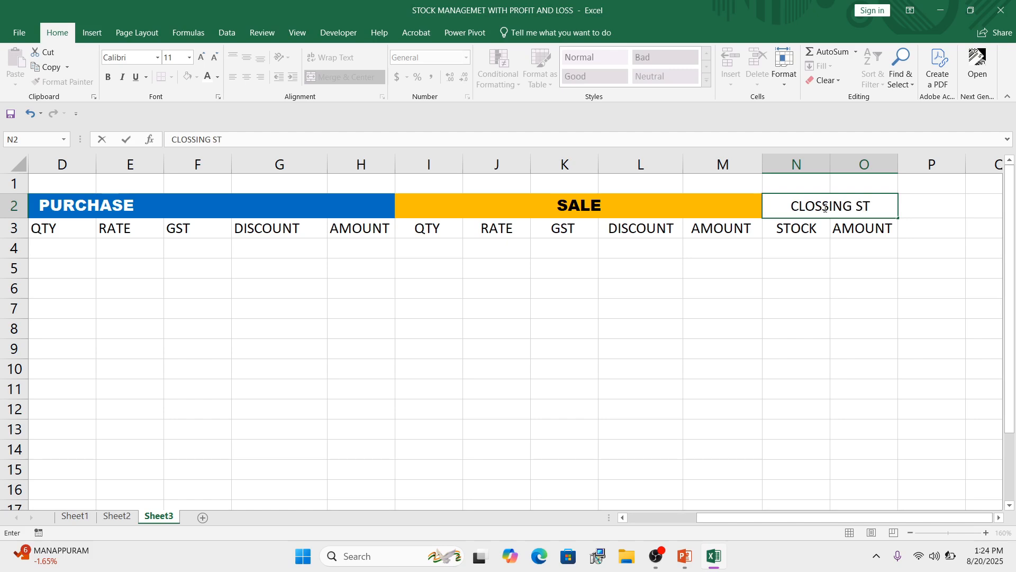
type("OCK")
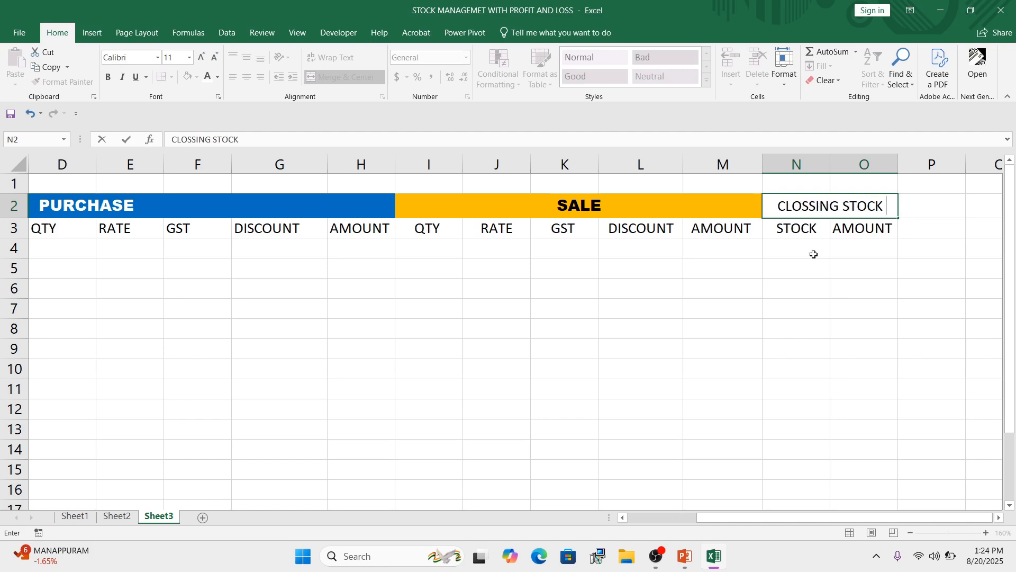
left_click(814, 252)
Set the CLOSSING STOCK heading's font to Arial Black and widen columns N and O so it fits.
left_click(825, 207)
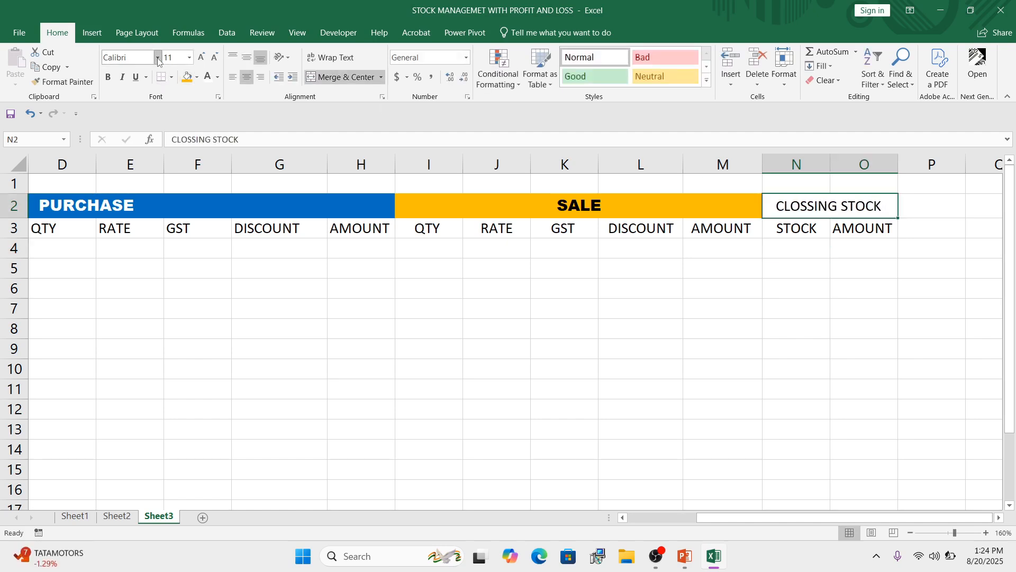
left_click(157, 57)
left_click(141, 318)
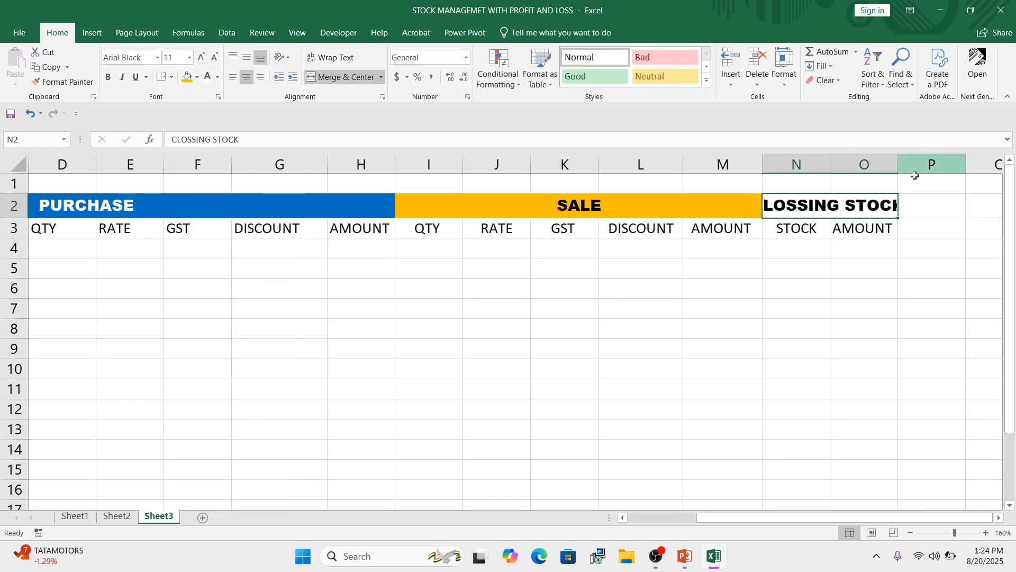
left_click_drag(898, 164, 916, 164)
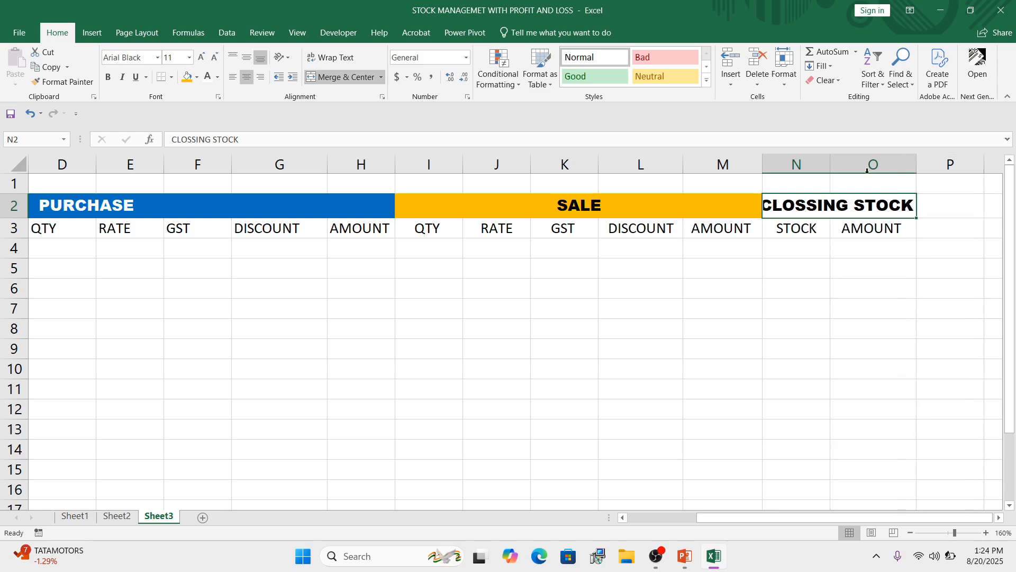
left_click_drag(831, 164, 857, 175)
left_click(850, 260)
Give the CLOSSING STOCK heading a standard purple fill and white text.
left_click(825, 205)
left_click(197, 76)
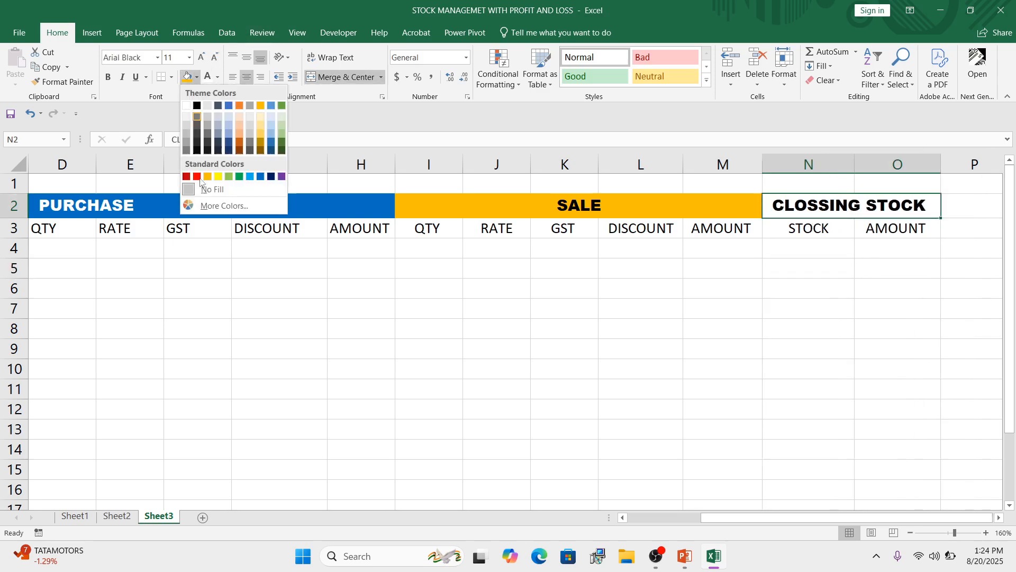
left_click(278, 176)
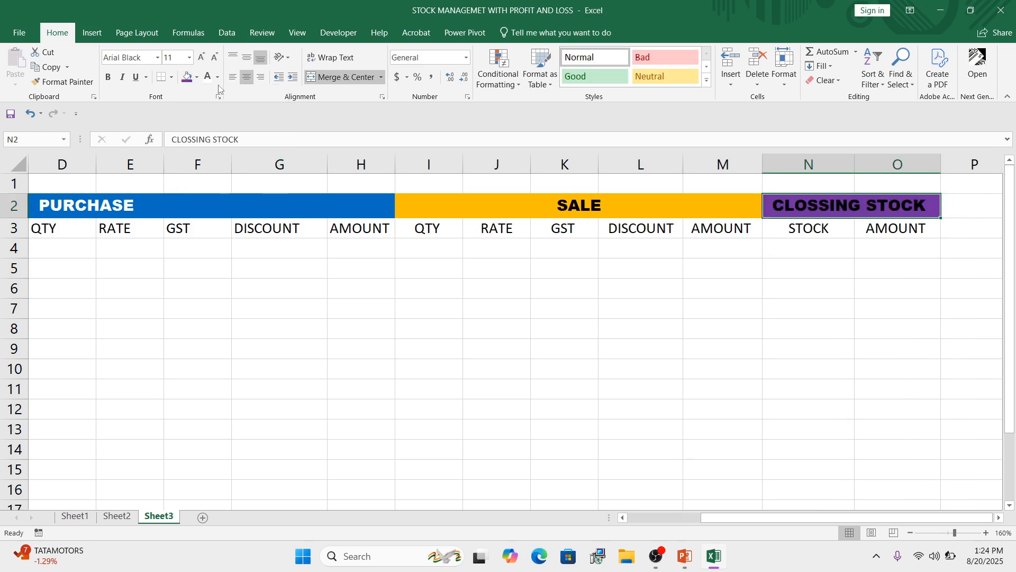
left_click(546, 286)
left_click(850, 201)
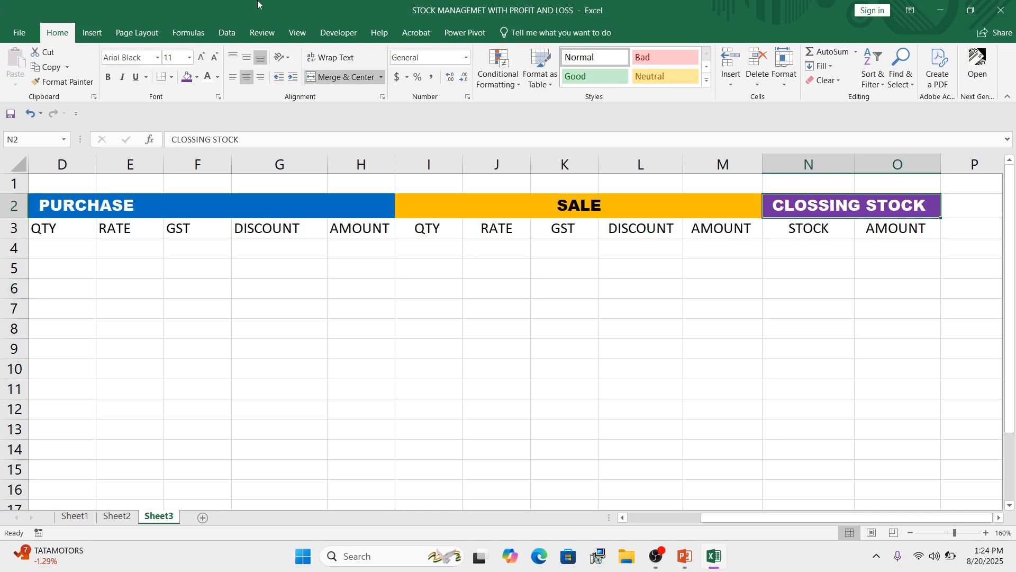
Merge and center cells P2 and P3, enter the heading PROFIT AND LOSS and wrap its text.
key("Right")
left_click_drag(898, 214, 903, 221)
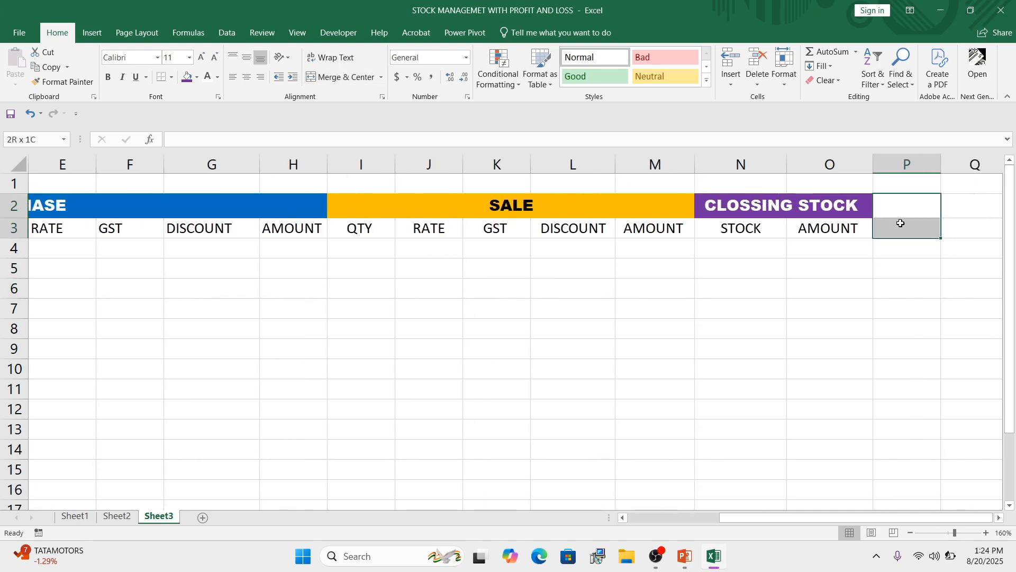
left_click(338, 77)
left_click(988, 318)
left_click(898, 215)
type("PRO")
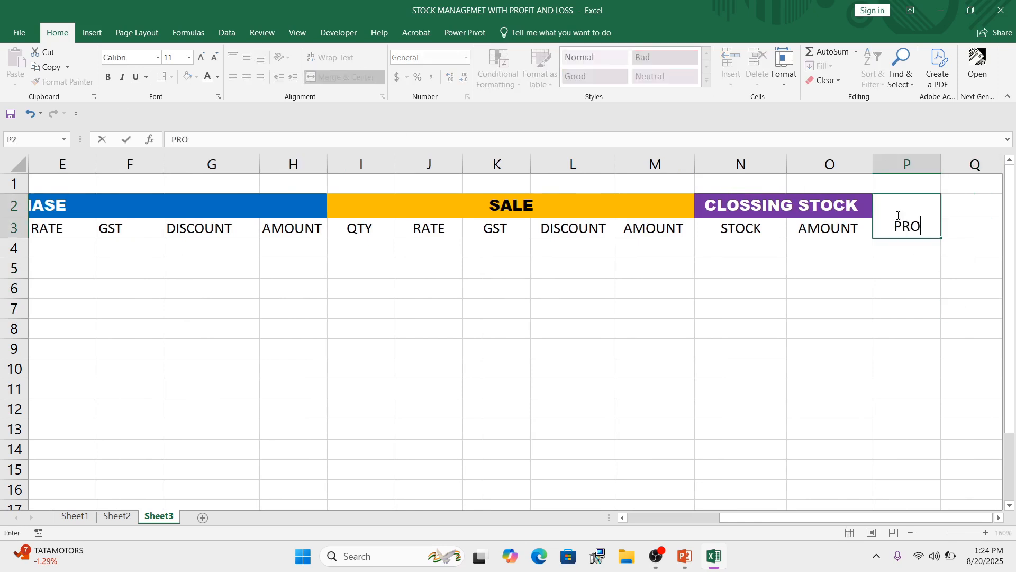
type("FIT AND LOSS")
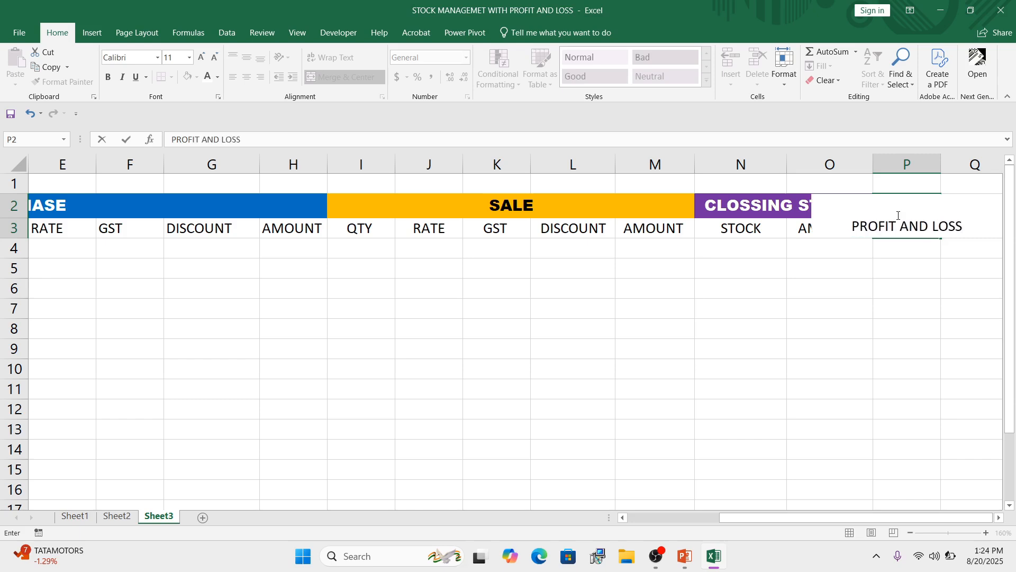
left_click(916, 293)
left_click(912, 226)
left_click(334, 58)
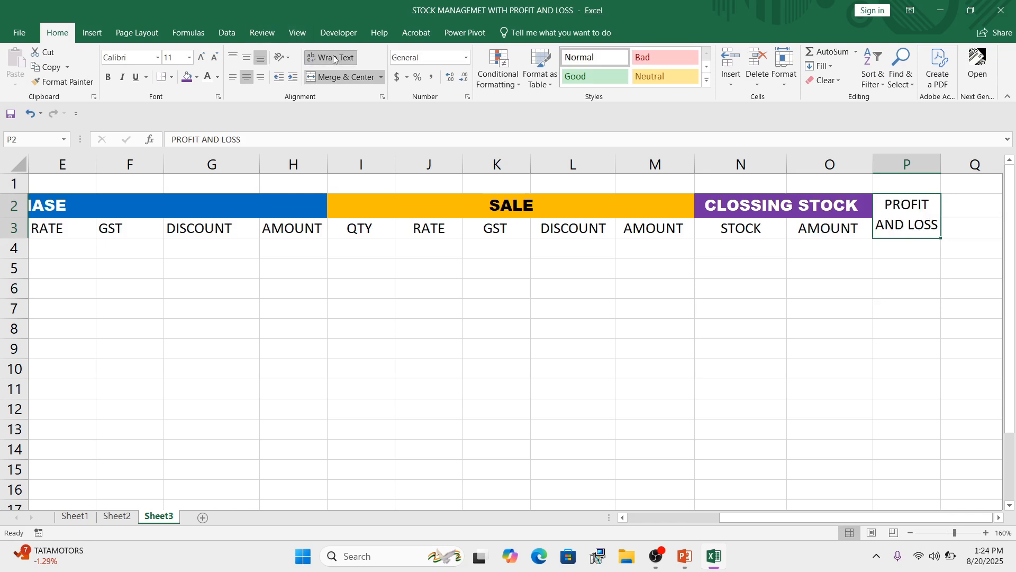
Format the PROFIT AND LOSS heading in Arial Black with a light blue fill, widening column P so it fits.
left_click(157, 58)
left_click(144, 320)
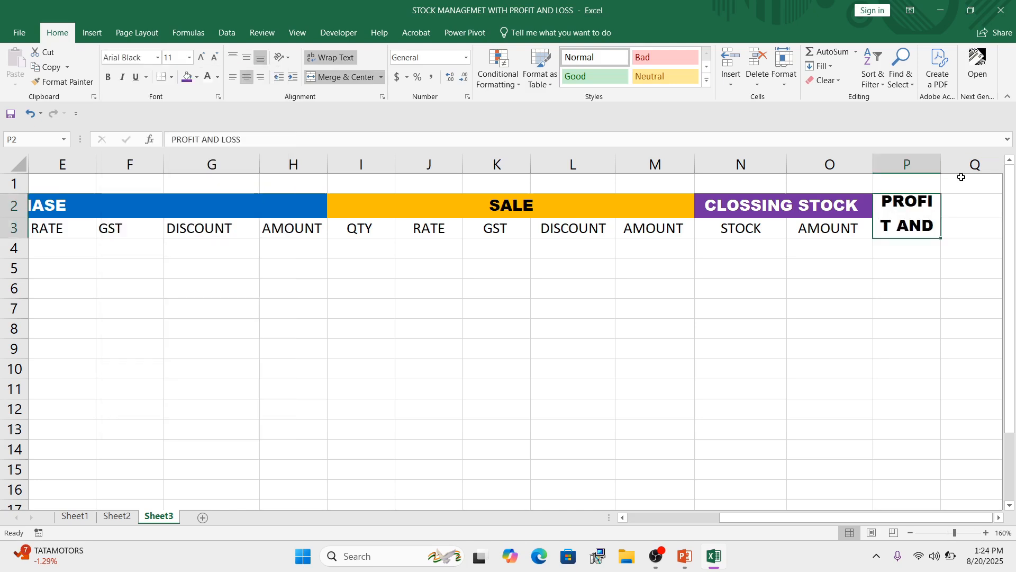
left_click_drag(941, 165, 984, 213)
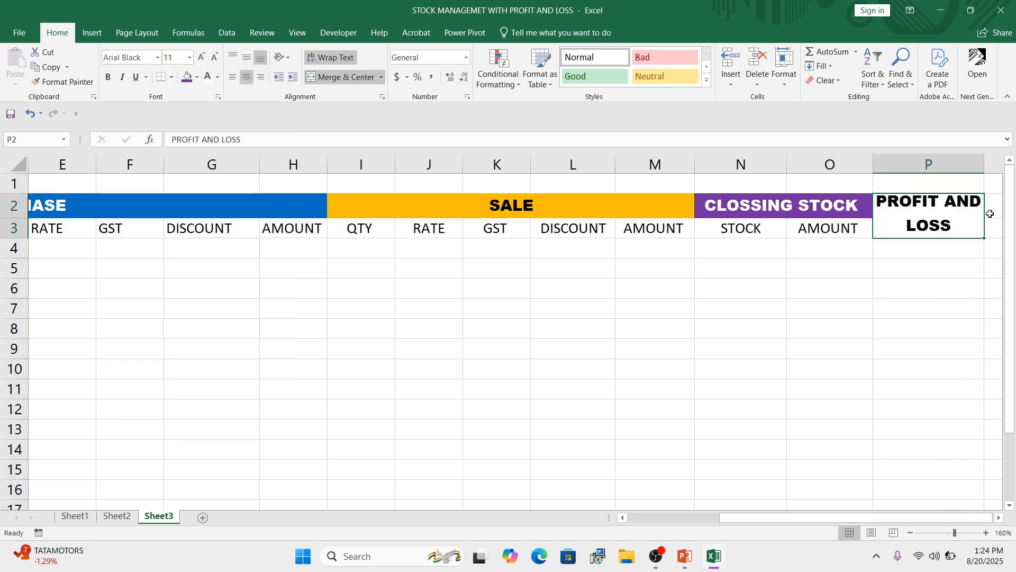
left_click(197, 77)
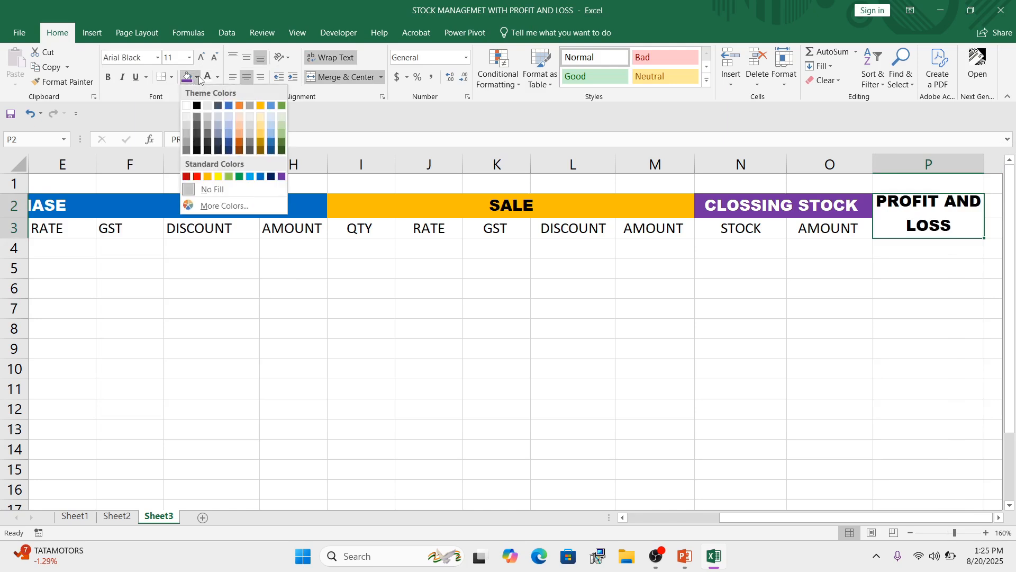
left_click(246, 181)
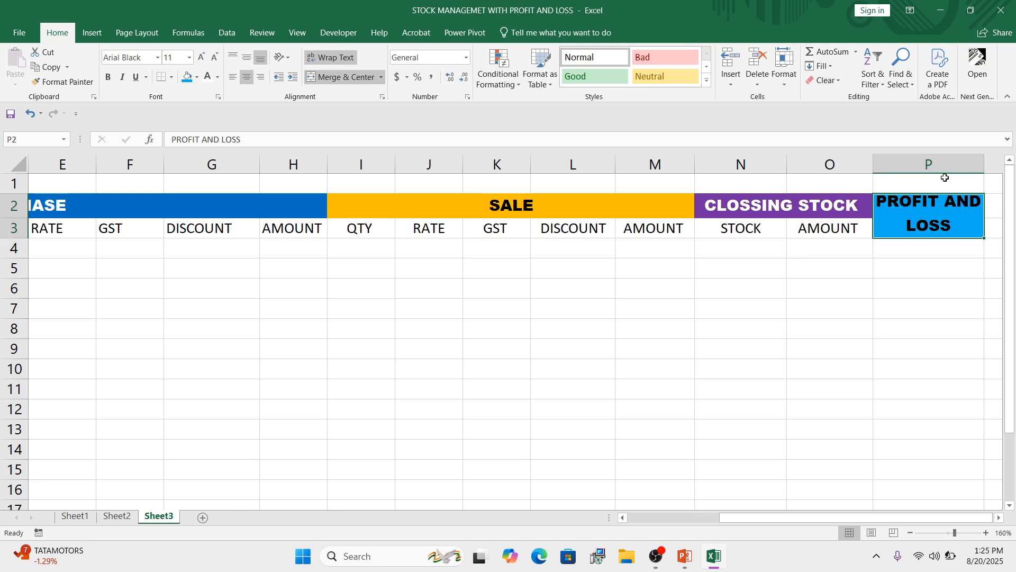
Merge and center row 1 across columns A to P.
left_click(919, 179)
left_click_drag(914, 176, 1, 161)
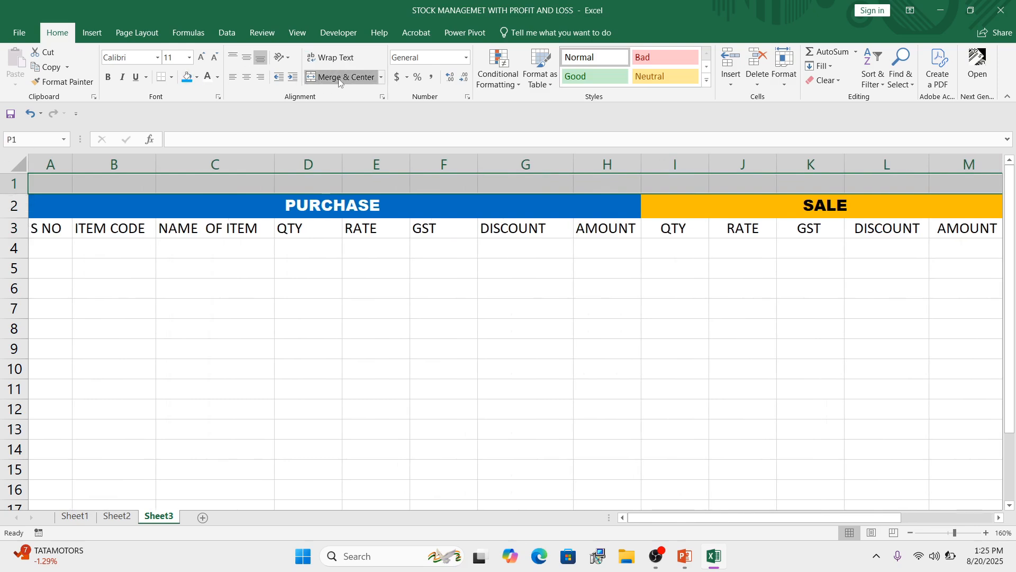
left_click(341, 77)
left_click_drag(847, 518, 546, 534)
left_click(445, 286)
Enter the title STOCK MANAGEMENT WITH PROFIT AND LOSS / DISCOUNT in the merged row 1 cell.
left_click(440, 189)
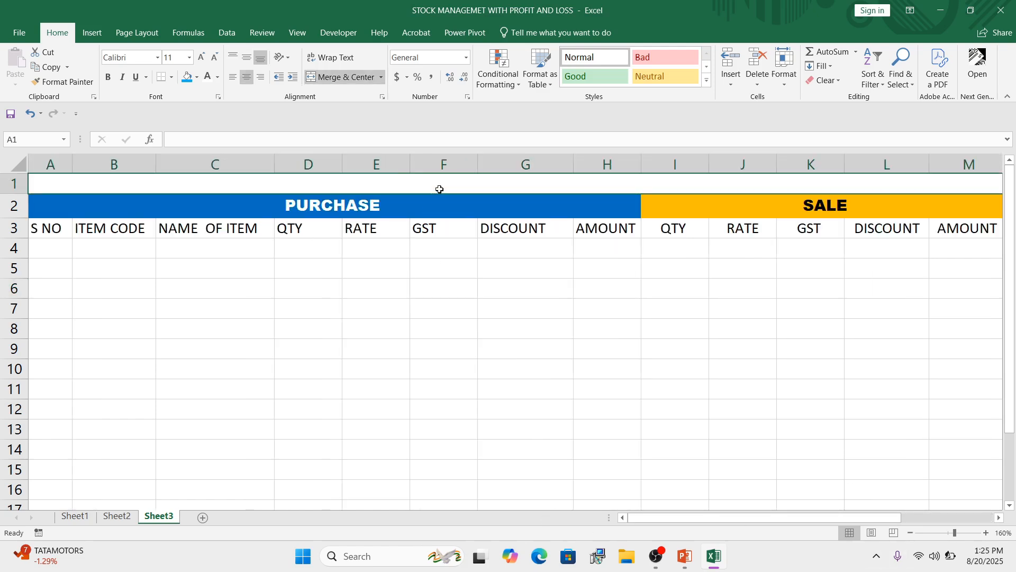
type("STOCK")
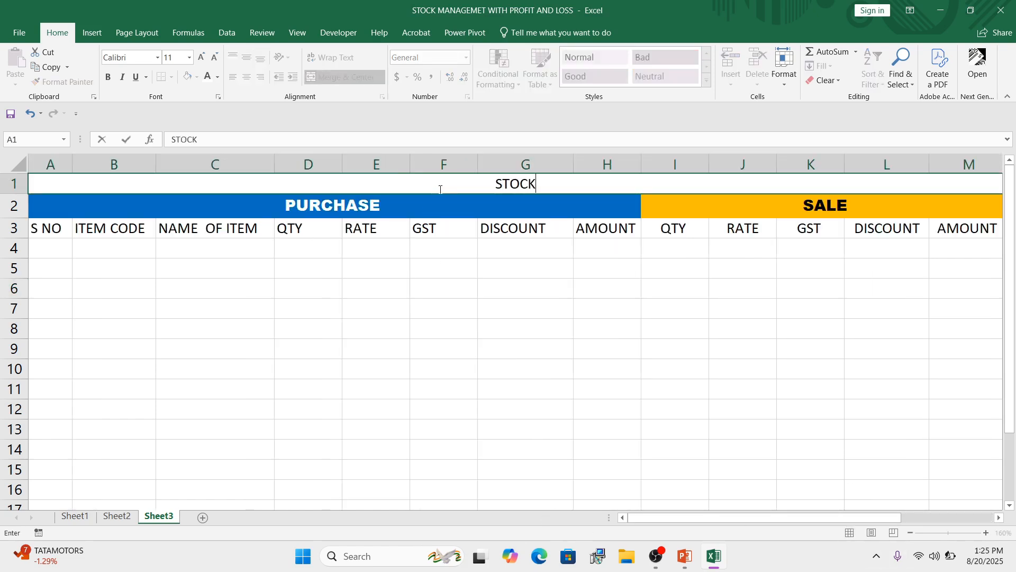
type(" MANAN")
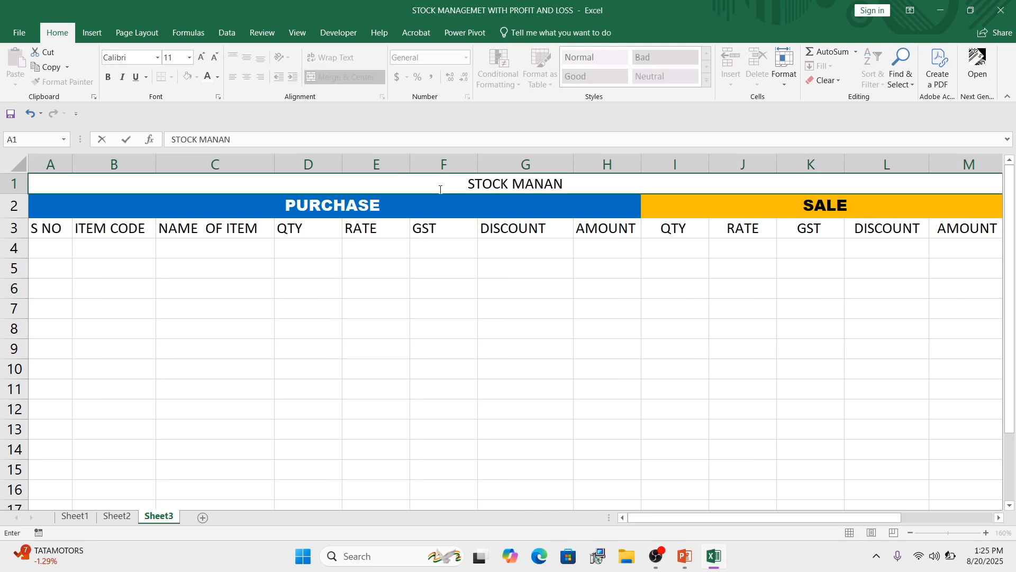
key("BackSpace")
type("MEG")
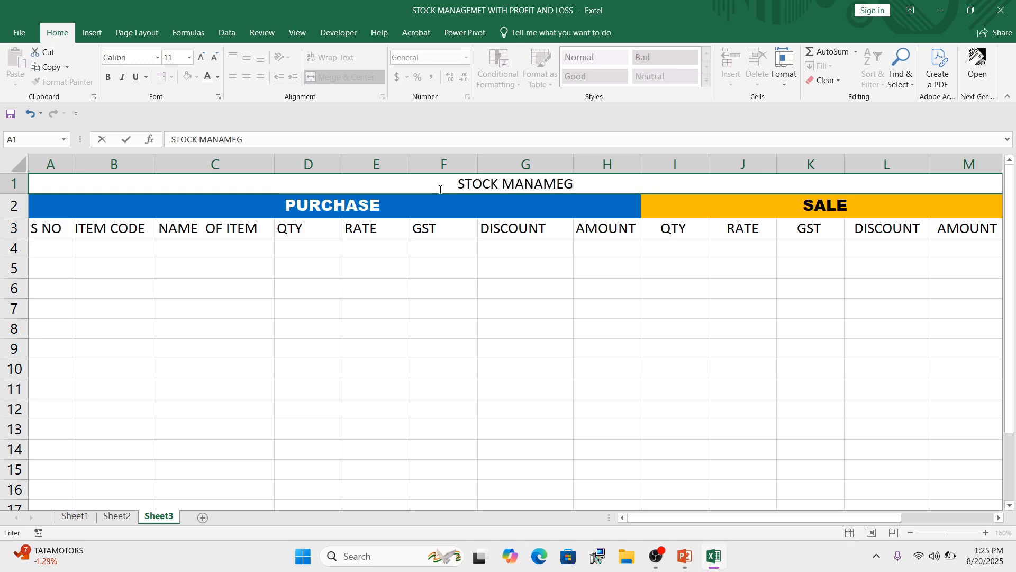
key("BackSpace")
key("BackSpace")
key("BackSpace")
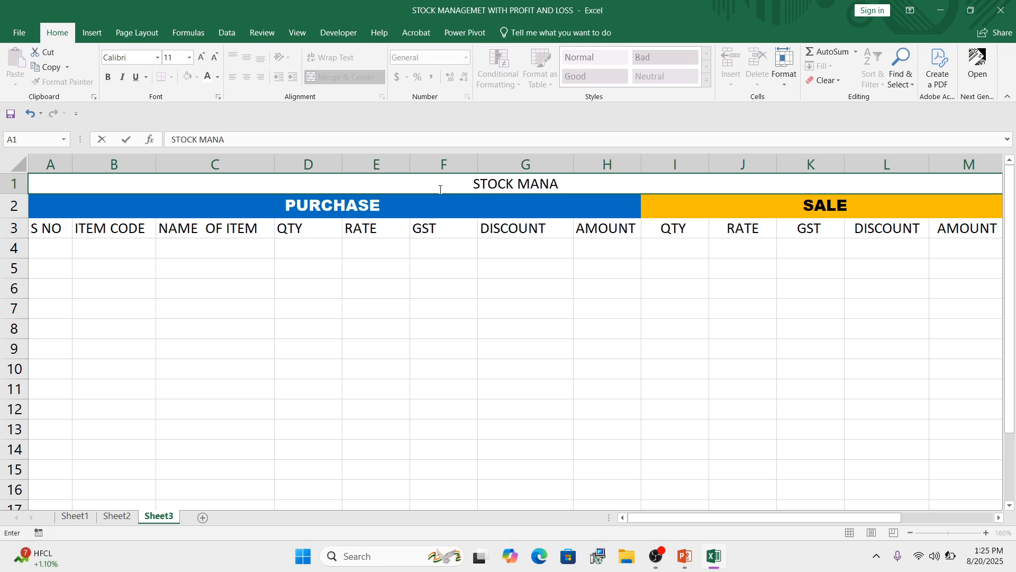
type("GEMENT")
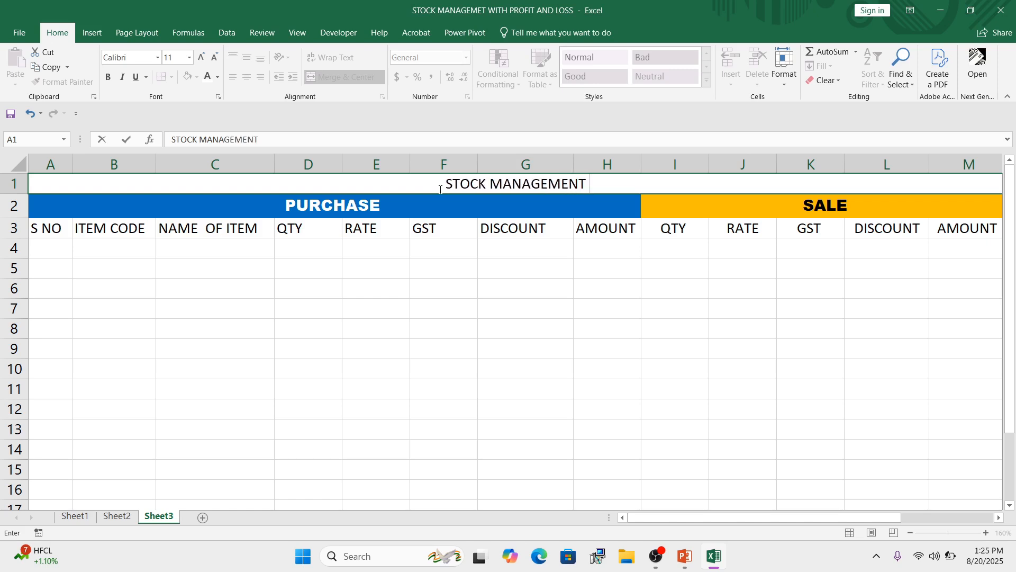
type(" WITH P")
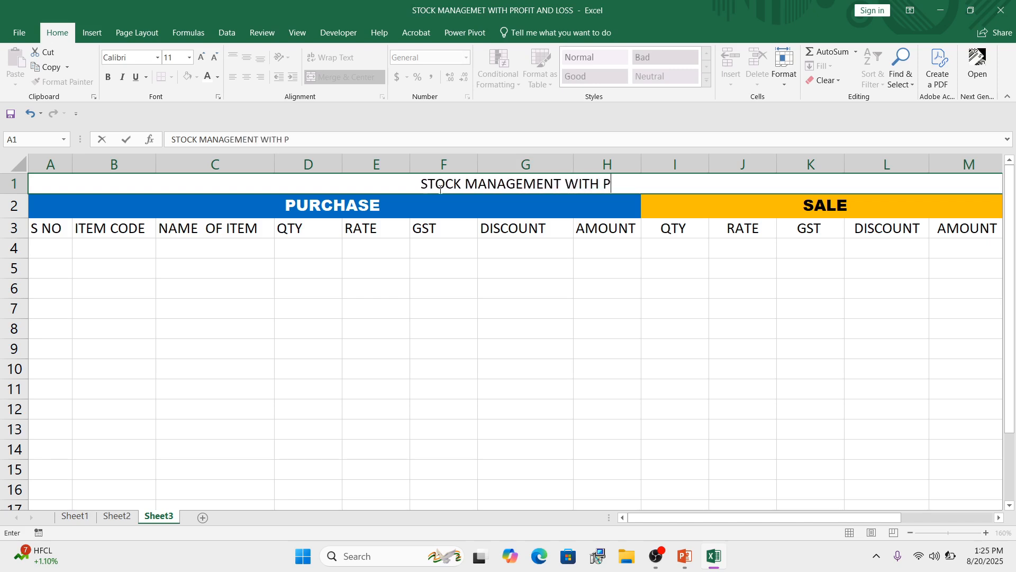
type("ROFIT AND ")
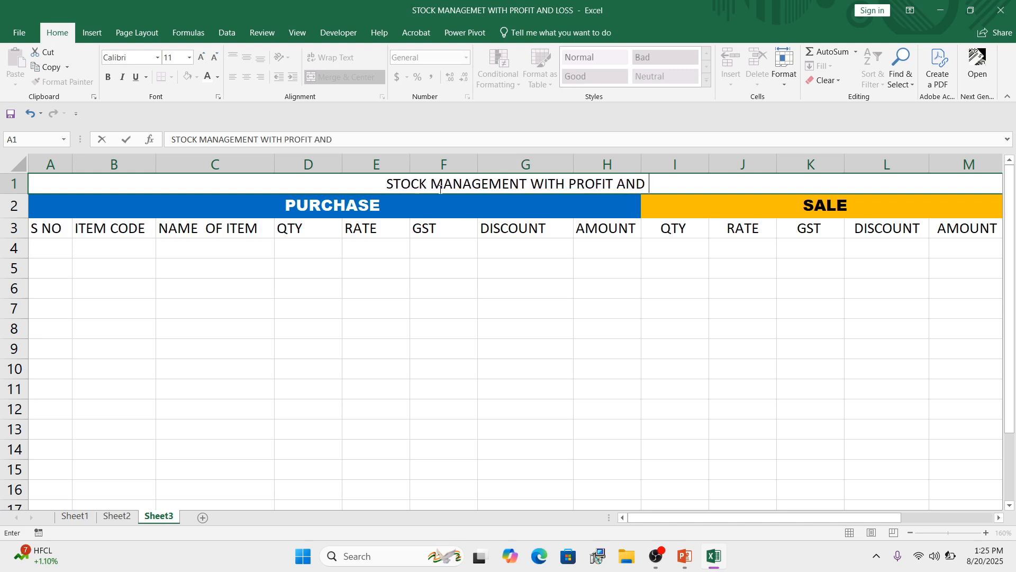
type("LOSS")
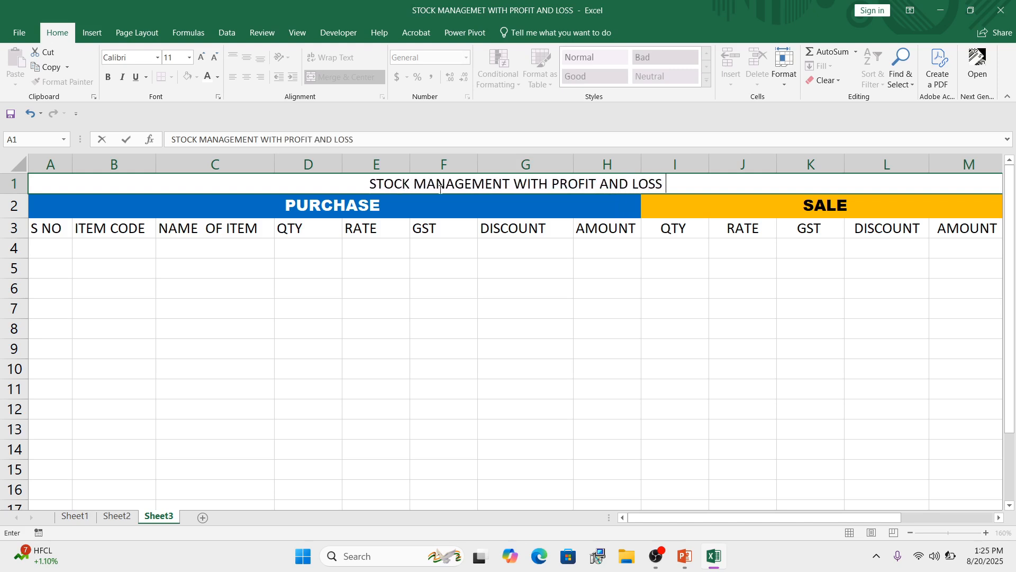
type(" /DICPI")
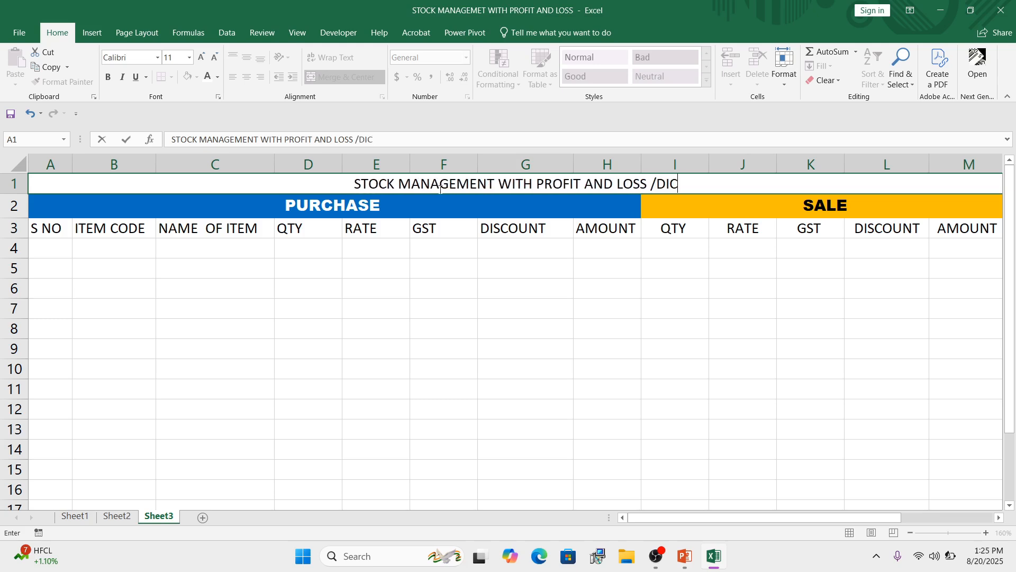
key("BackSpace")
key("BackSpace")
key("BackSpace")
key("BackSpace")
key("BackSpace")
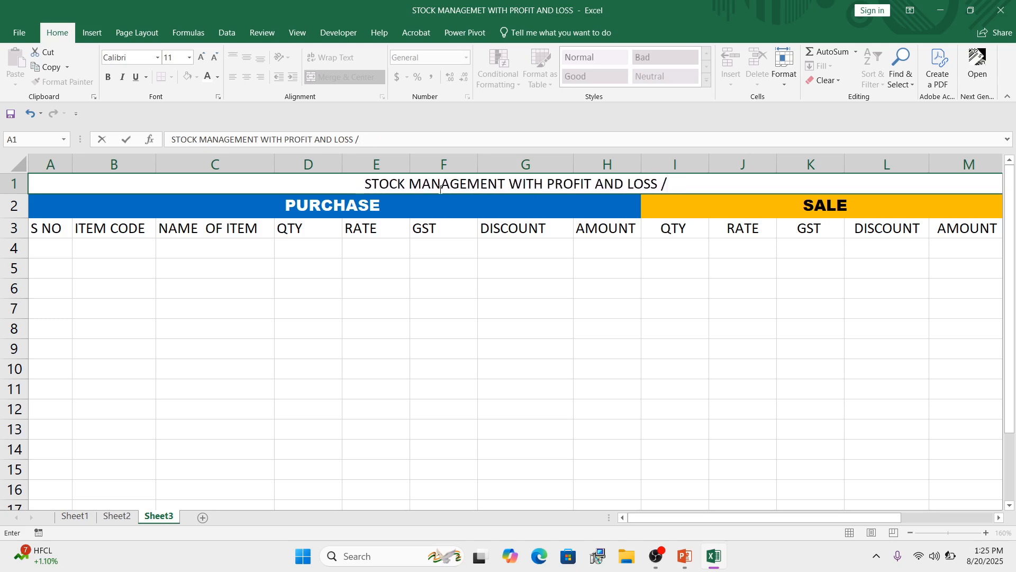
type("D")
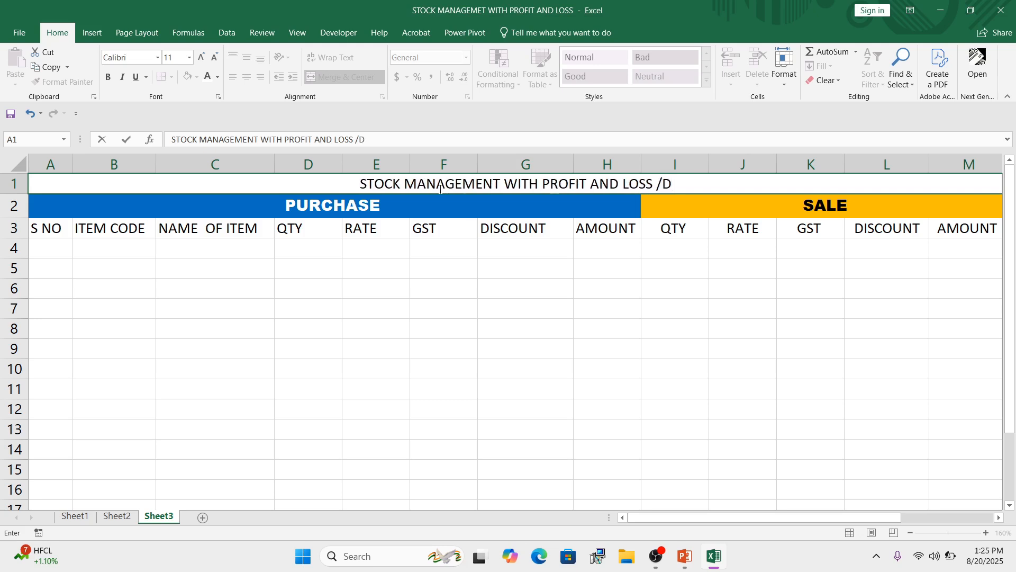
key("BackSpace")
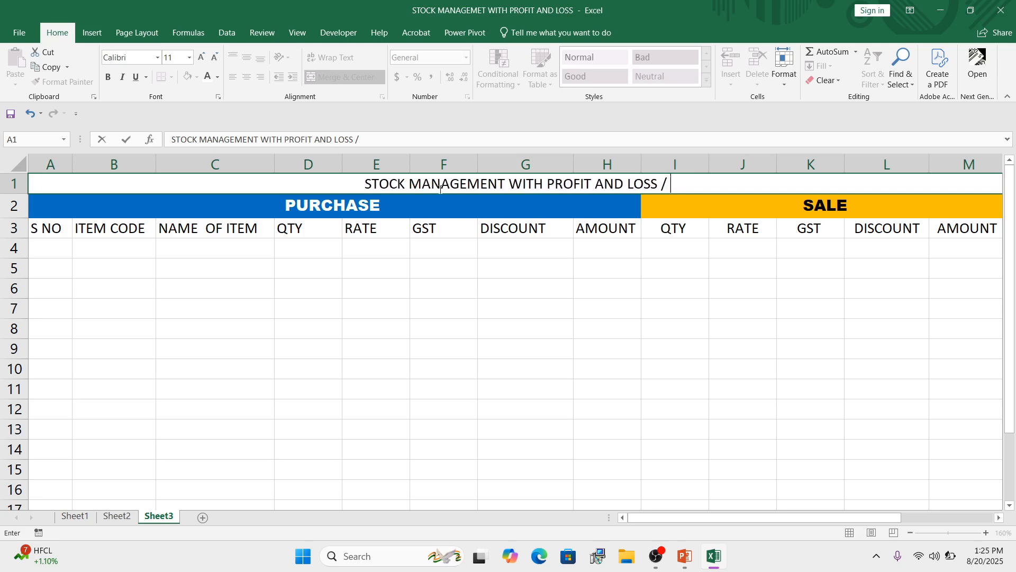
type("DISCOUNT")
left_click(408, 284)
Set the row 1 title's font to Arial Black at size 16.
left_click(565, 187)
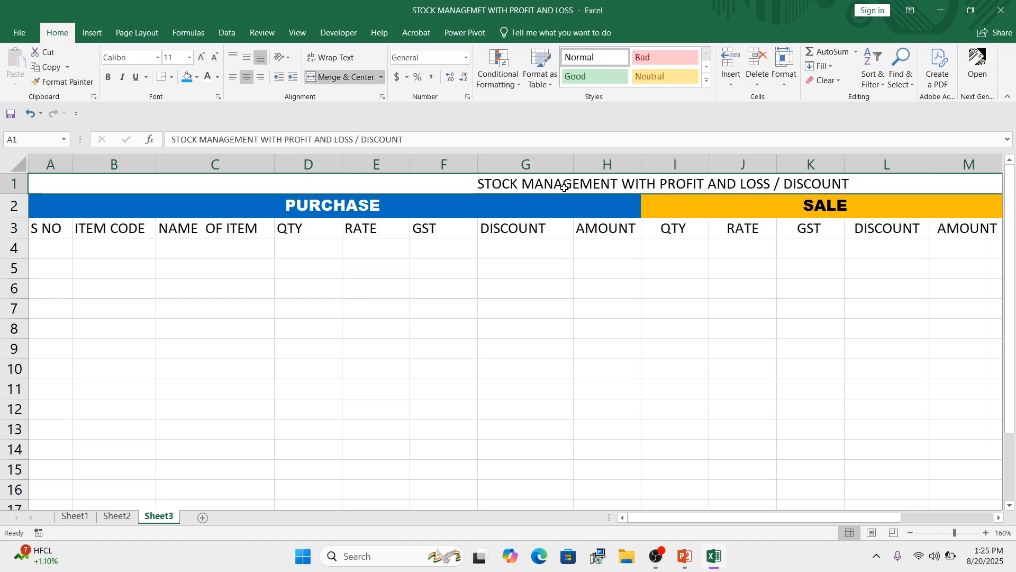
left_click(201, 57)
left_click(201, 57)
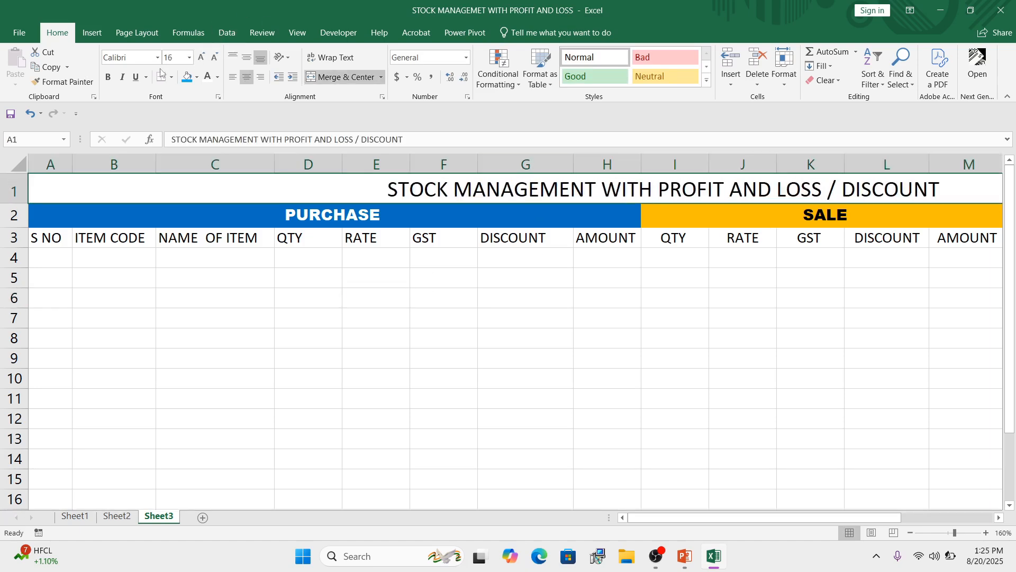
left_click(157, 57)
left_click(162, 316)
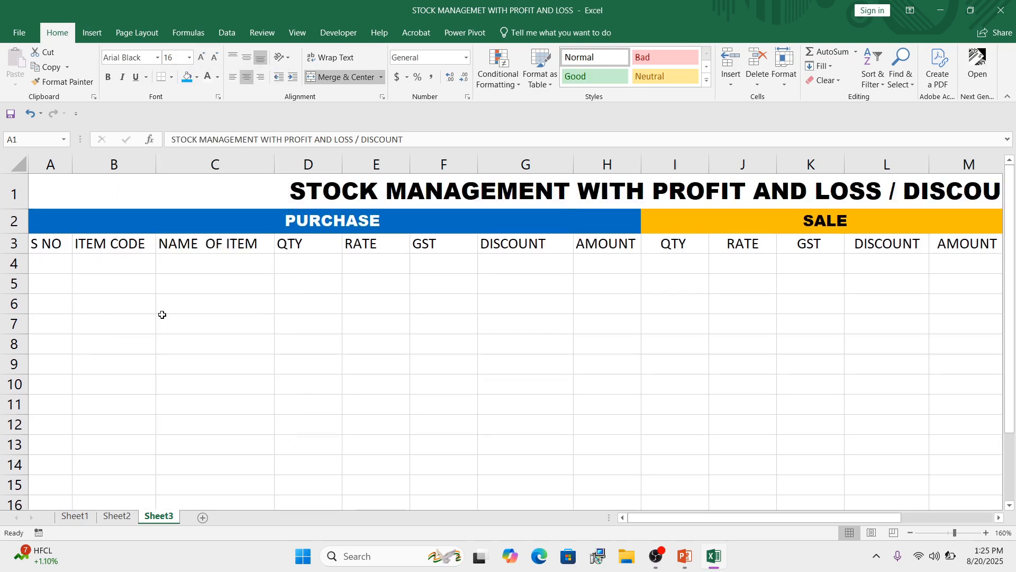
Give the row 1 title a standard green fill and white text.
left_click(195, 78)
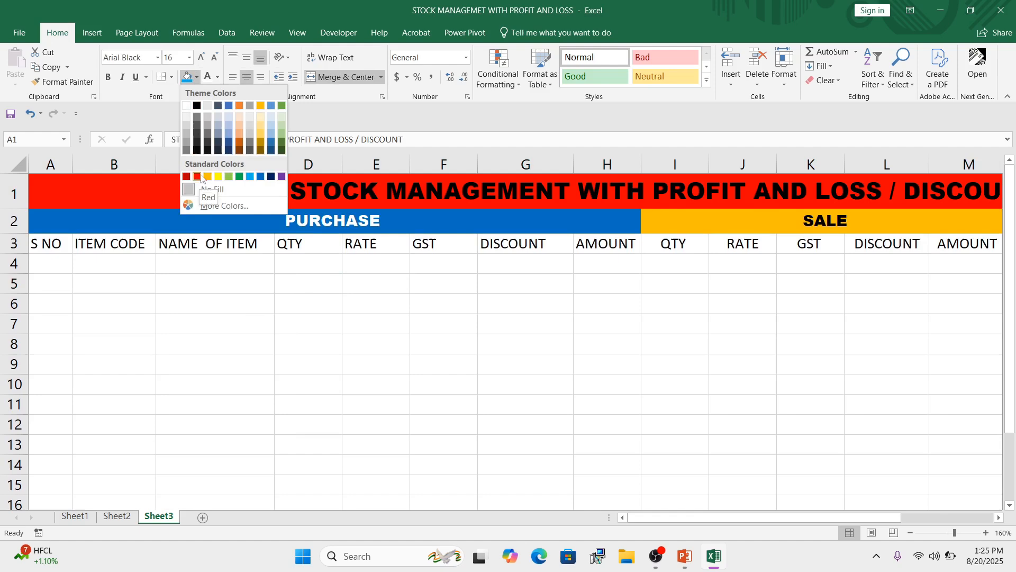
left_click(240, 177)
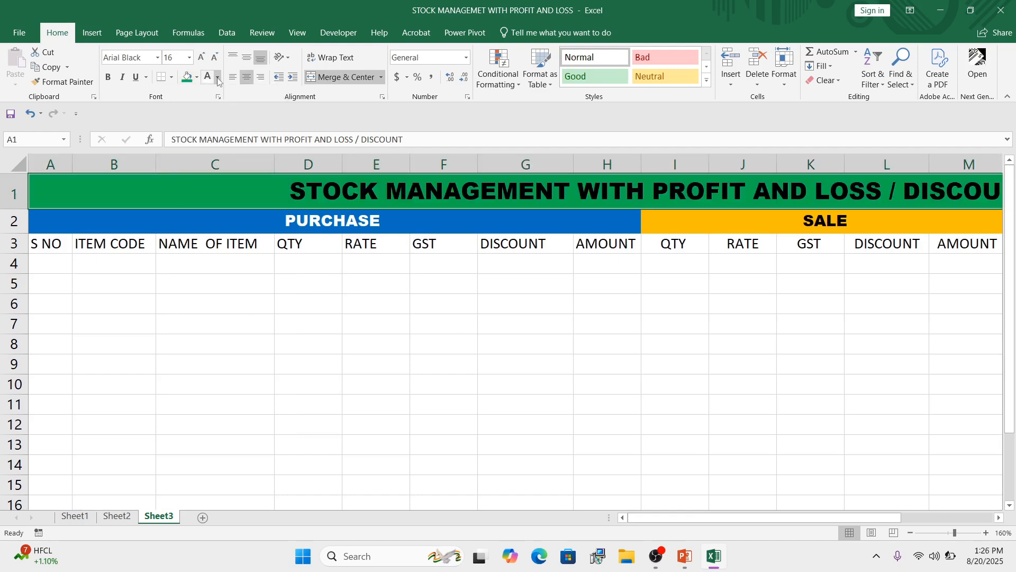
left_click(434, 263)
left_click_drag(826, 519, 723, 523)
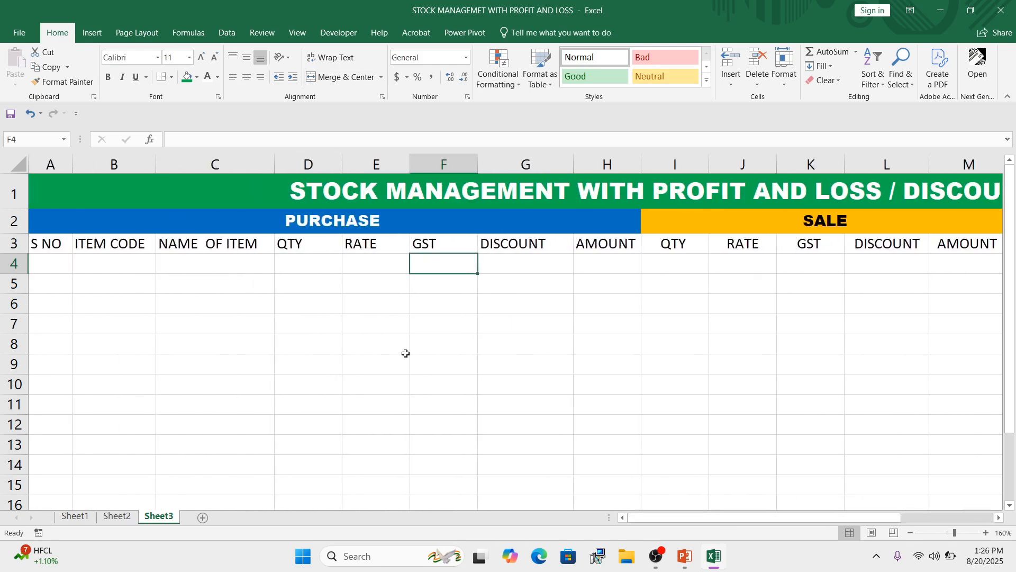
Fill the S NO column with serial numbers 1 to 10 in A4:A13 and center them.
left_click(376, 339)
left_click_drag(49, 267, 54, 418)
left_click(214, 343)
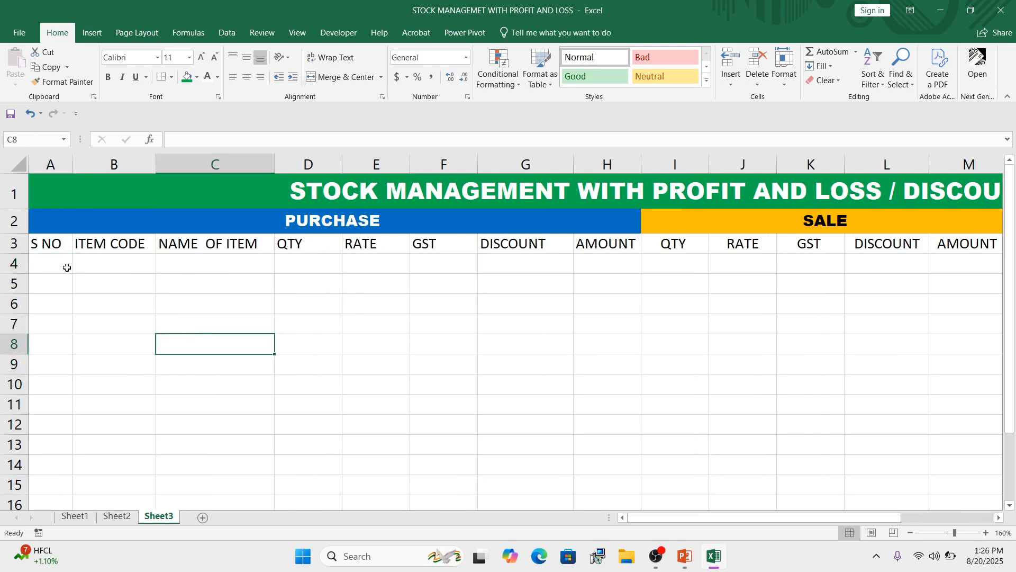
left_click(45, 265)
type("1")
key("Return")
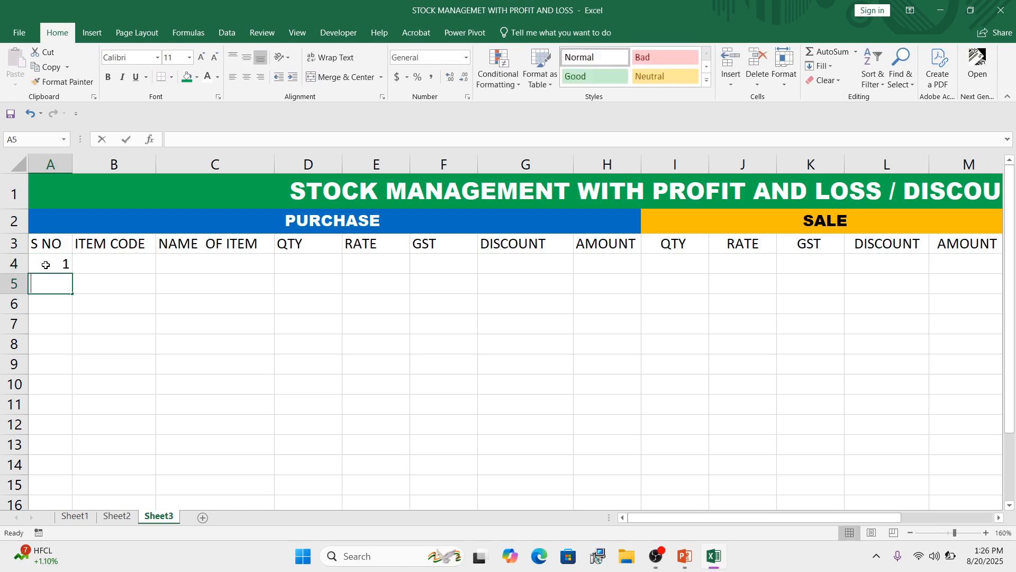
type("2")
key("Return")
left_click_drag(46, 265, 79, 450)
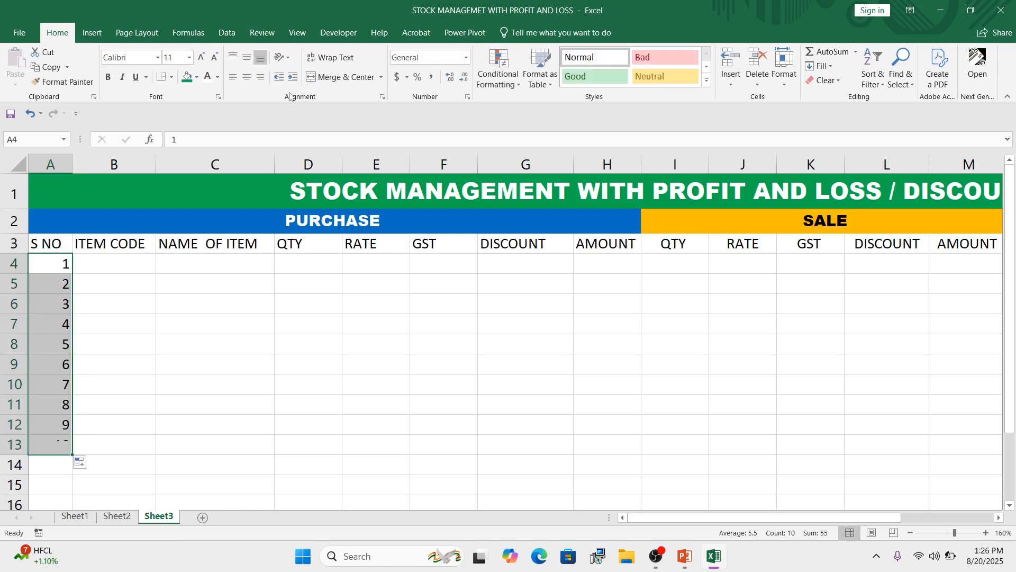
left_click(247, 78)
left_click(134, 297)
Copy the item codes and item names in B4:C13 of Sheet2 into Sheet3 starting at B4.
left_click(114, 258)
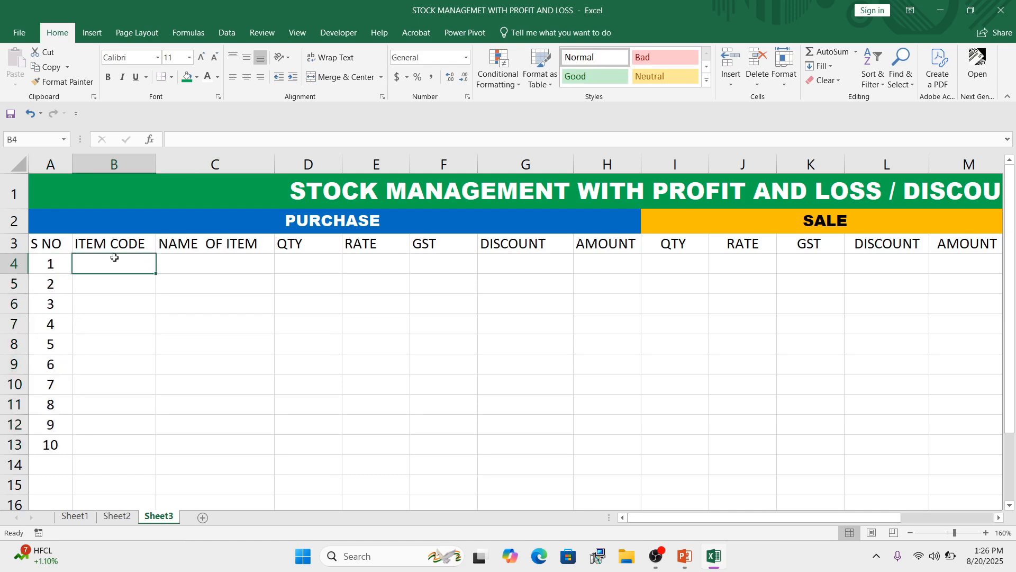
left_click(118, 517)
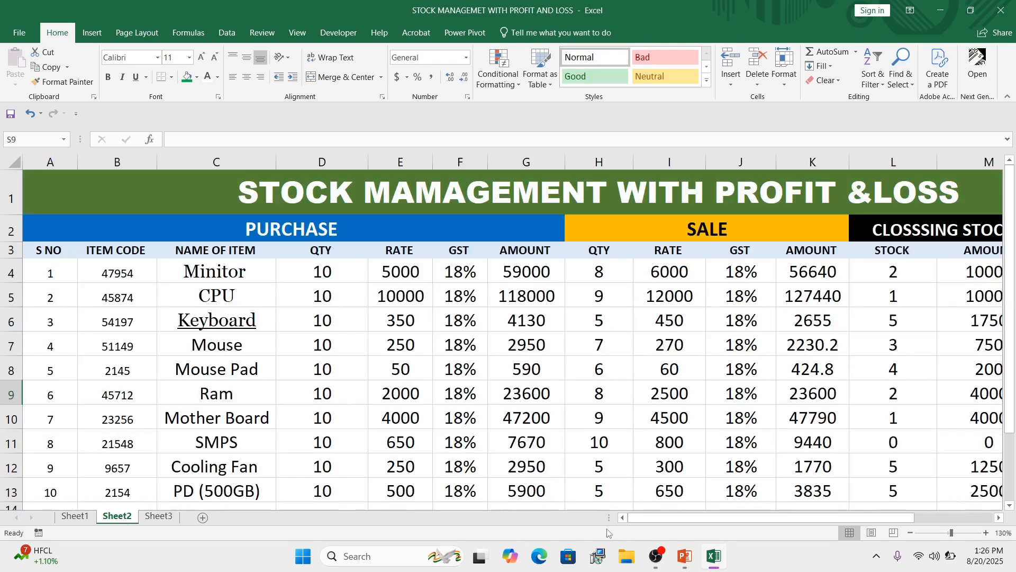
left_click_drag(122, 278, 224, 498)
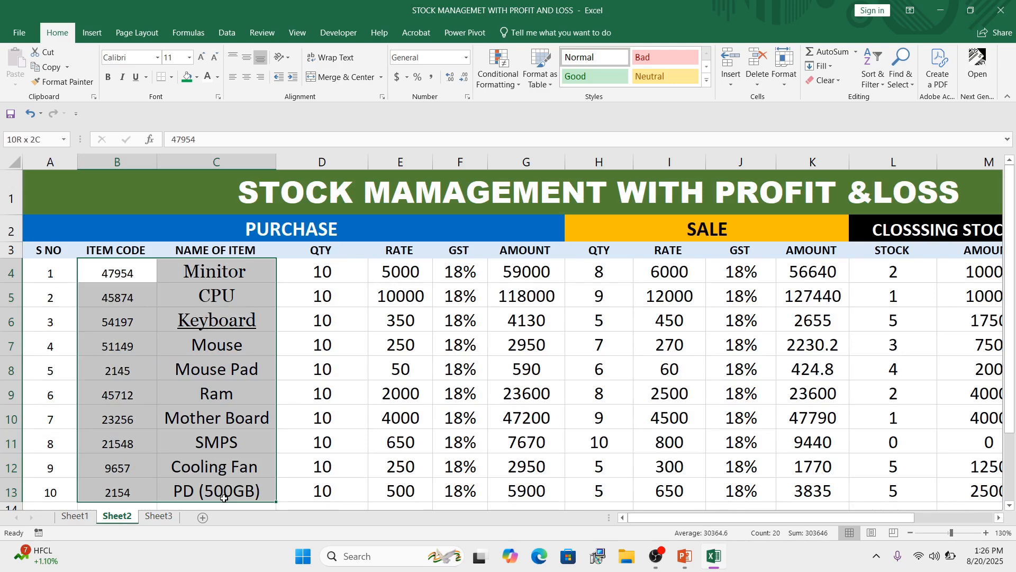
key("ctrl+c")
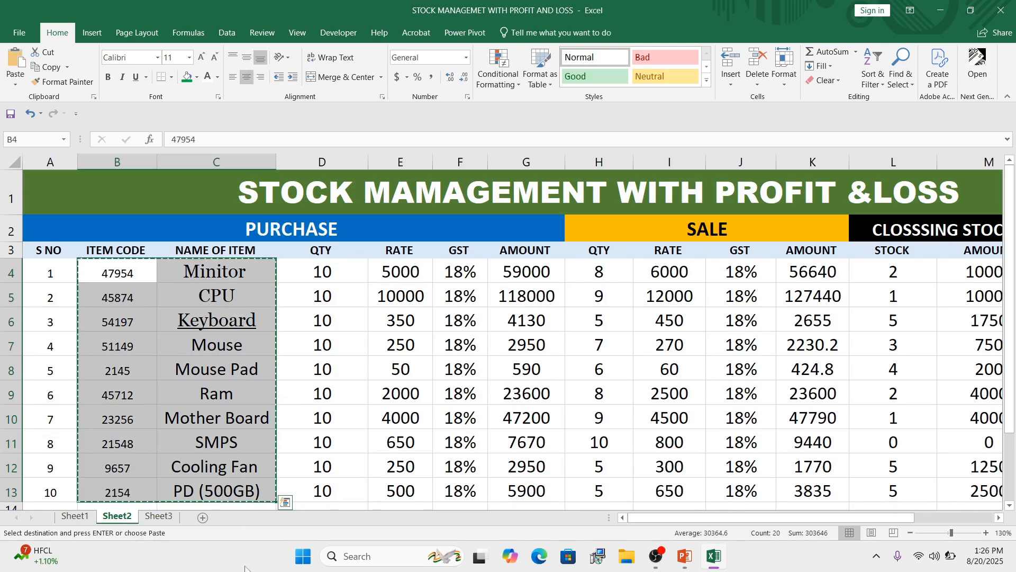
left_click(159, 516)
key("ctrl+v")
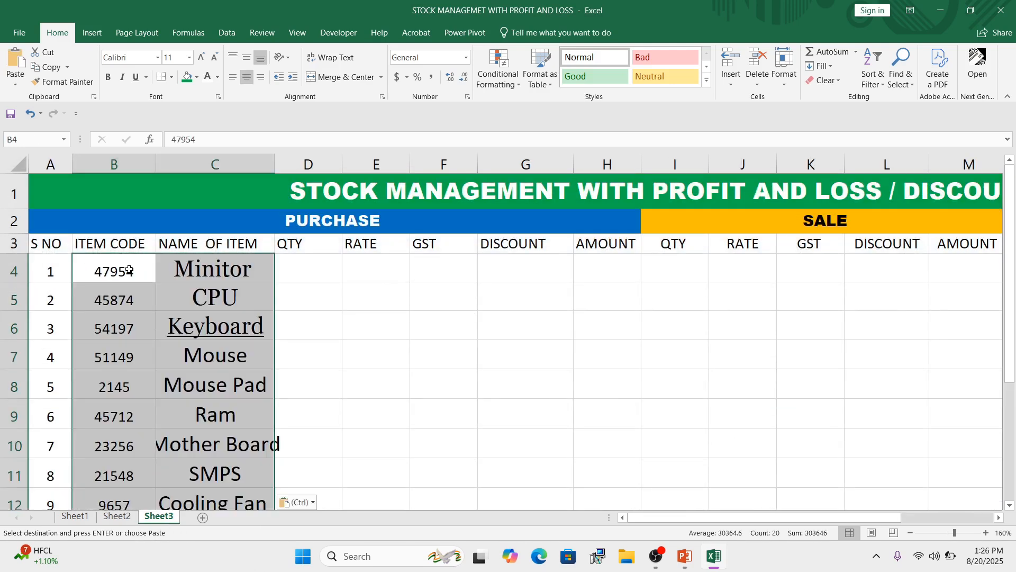
left_click(386, 303)
scroll(297, 312, "down", 2)
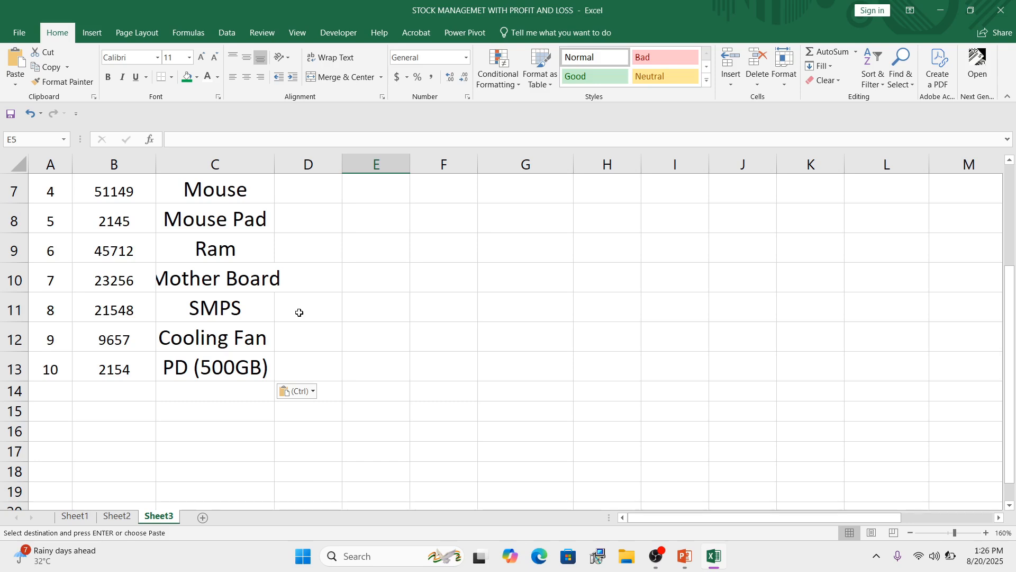
scroll(245, 330, "up", 2)
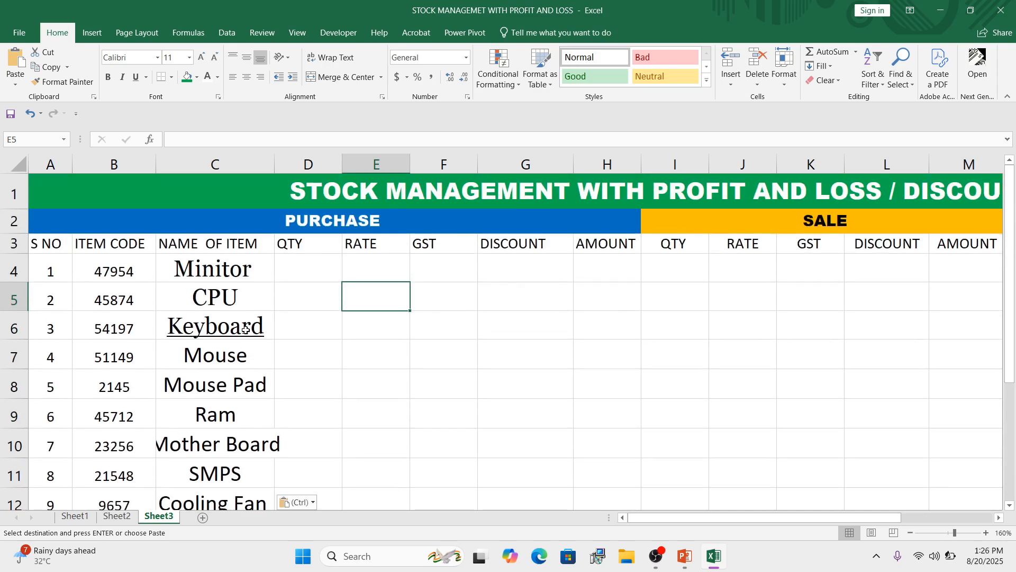
Reduce the font size of the item names in C4:C13 to 14.
left_click(164, 326)
left_click_drag(214, 271, 222, 476)
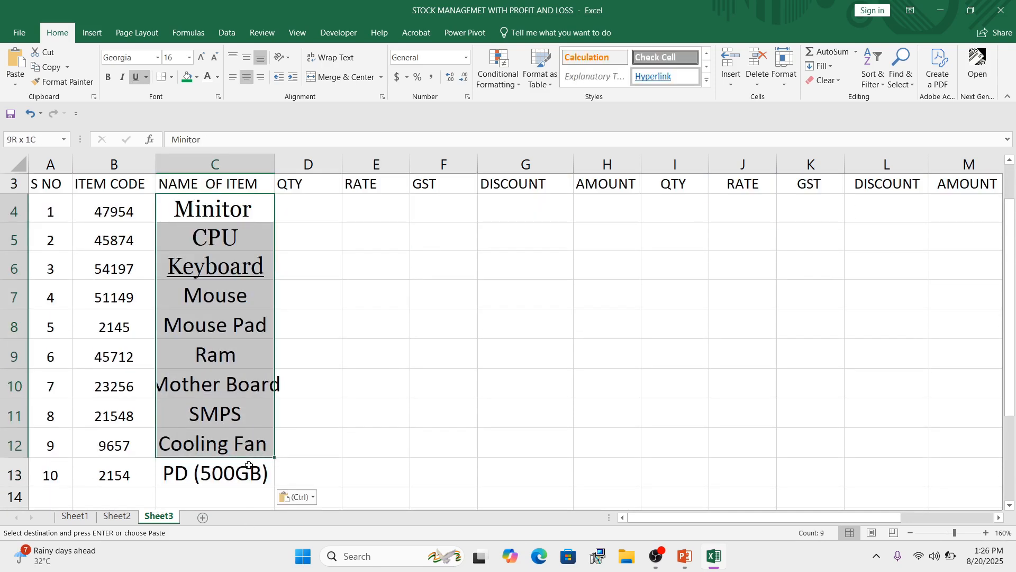
left_click(215, 57)
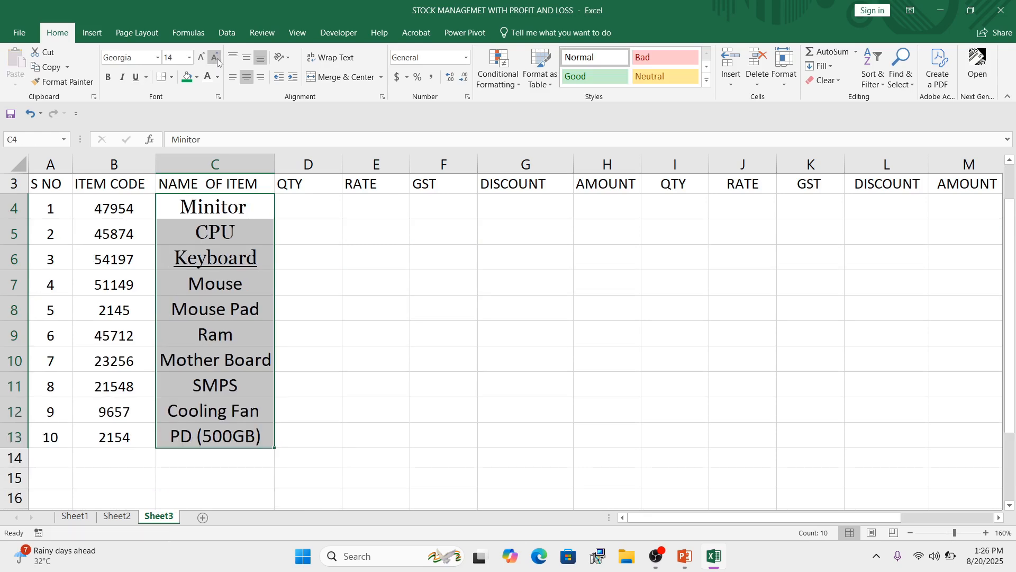
left_click(318, 310)
scroll(260, 270, "up", 1)
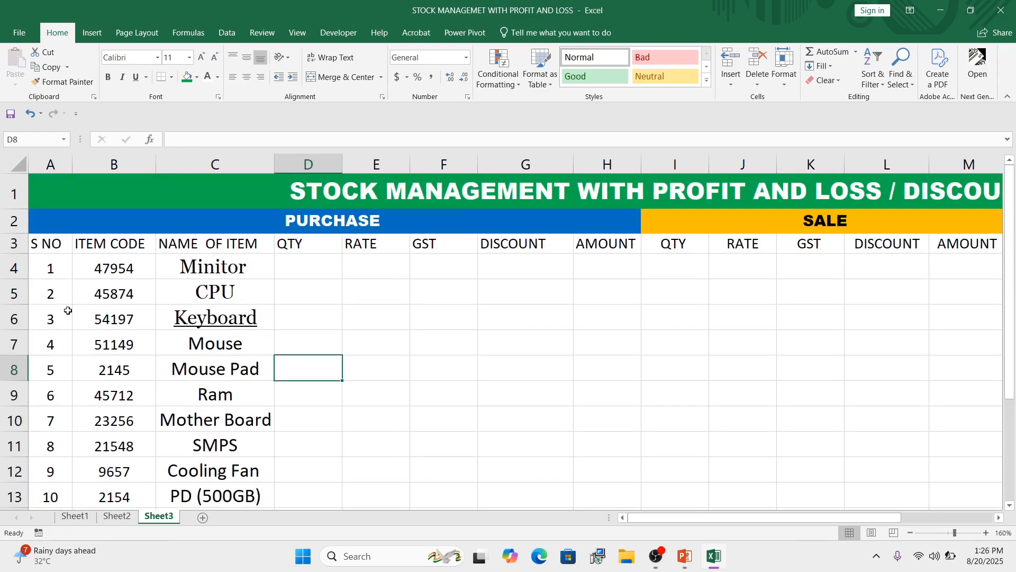
Center the purchase headings QTY, RATE, GST, DISCOUNT and AMOUNT in D3:H3.
left_click(115, 274)
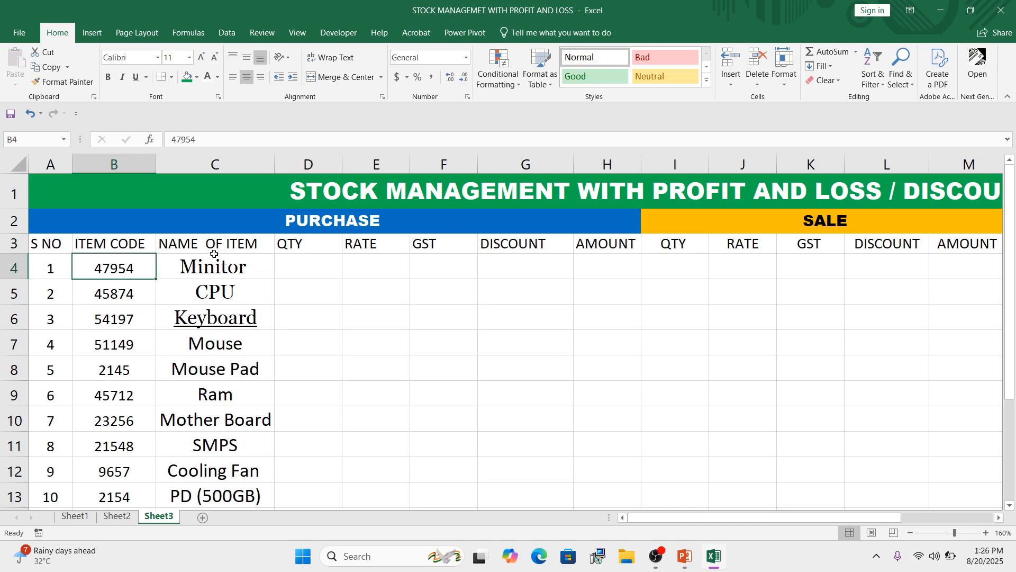
left_click(289, 272)
left_click_drag(294, 244, 595, 244)
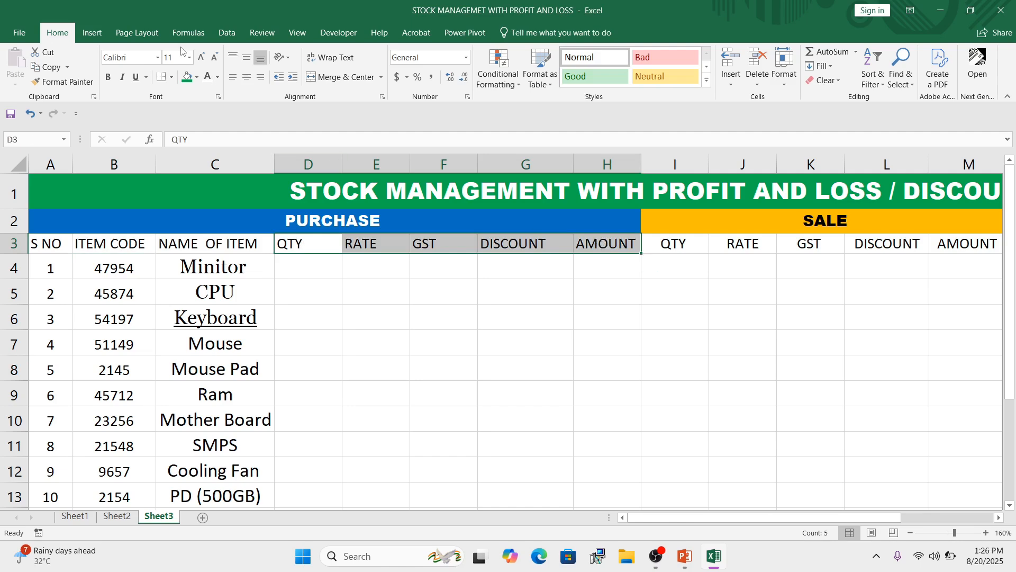
left_click(247, 76)
left_click(333, 292)
Enter purchase quantities of 10 for Minitor in D4 and 25 for CPU in D5.
left_click(313, 246)
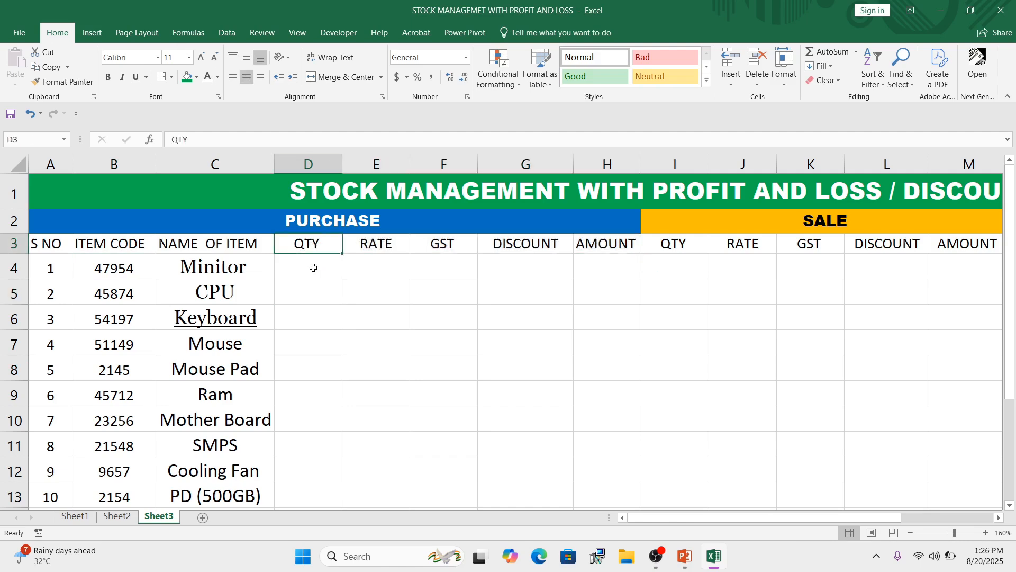
left_click(314, 268)
type("10")
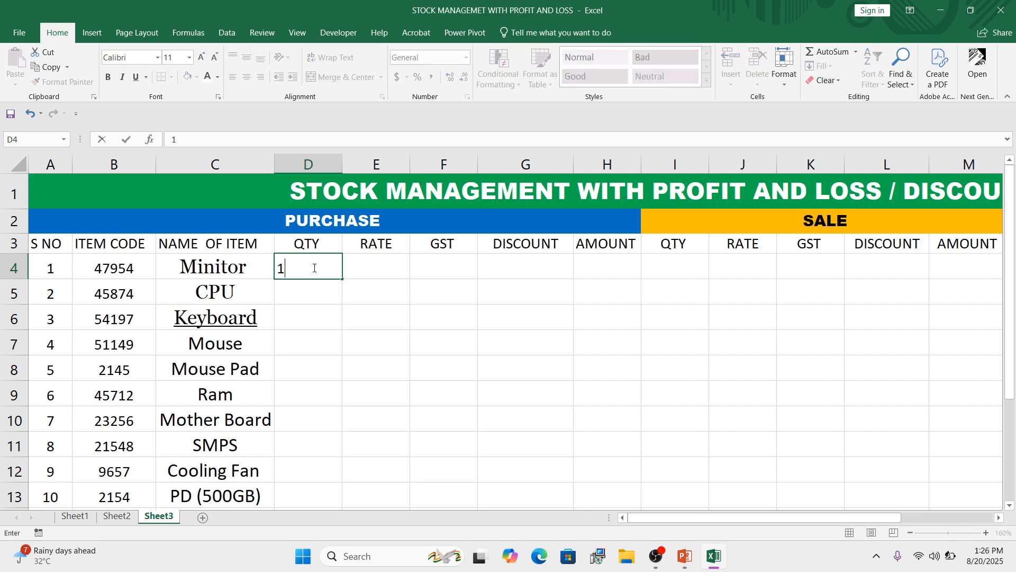
key("Return")
type("15")
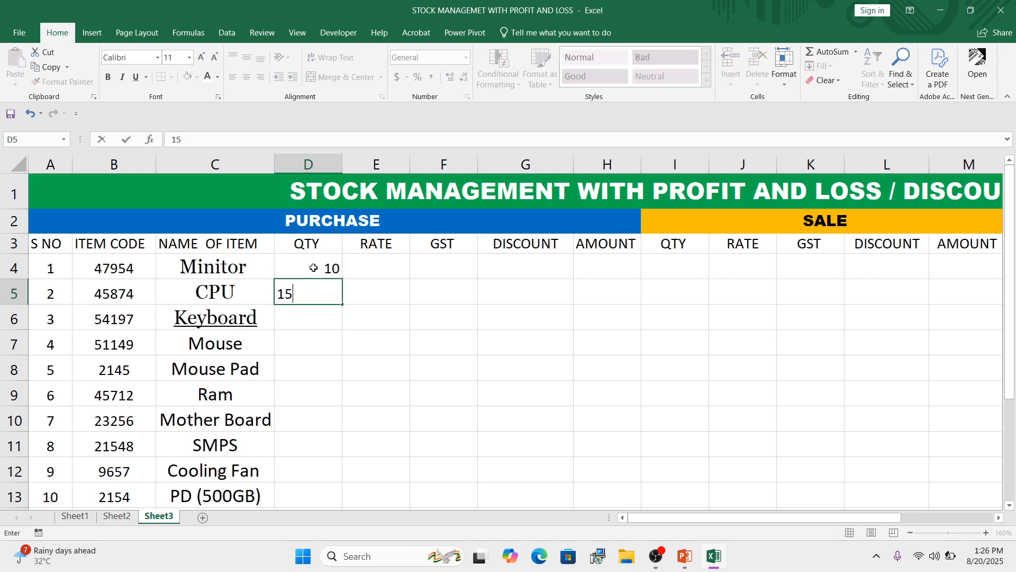
key("Return")
key("Up")
type("25")
key("Return")
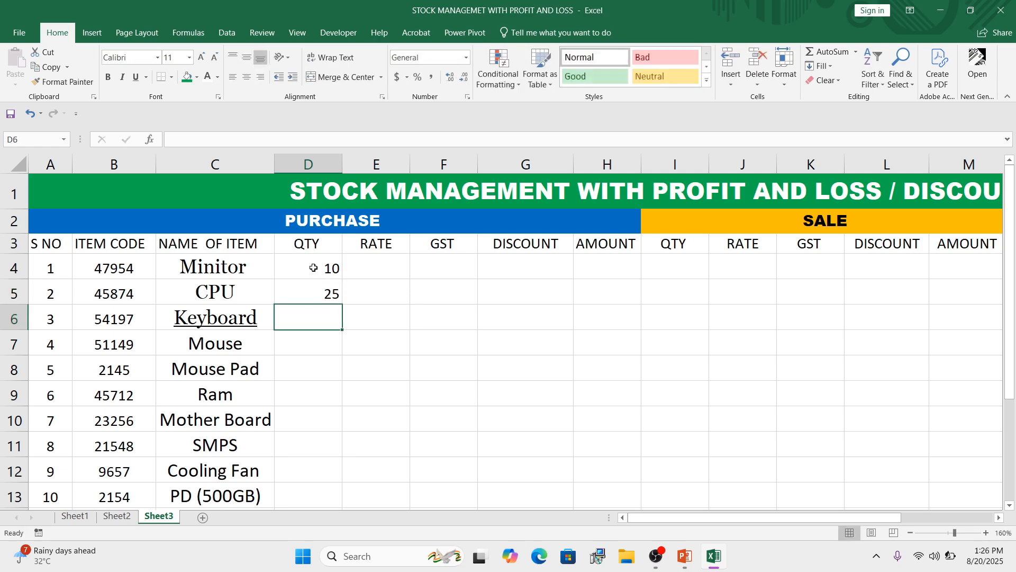
Enter purchase quantities 16, 24, 25 and 15 for Keyboard, Mouse, Mouse Pad and Ram in D6:D9.
type("16")
key("Return")
type("24")
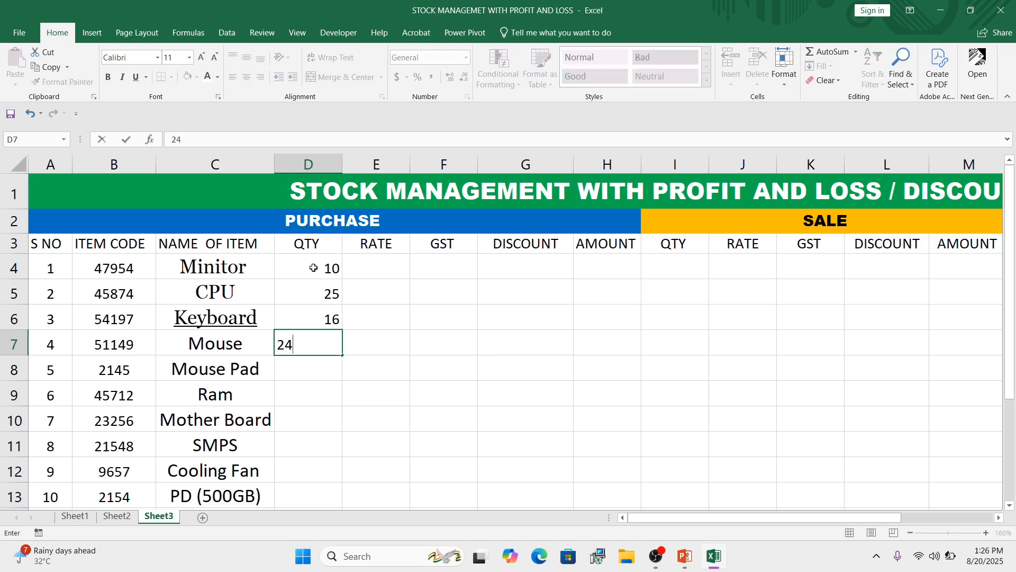
key("Return")
type("25")
key("Return")
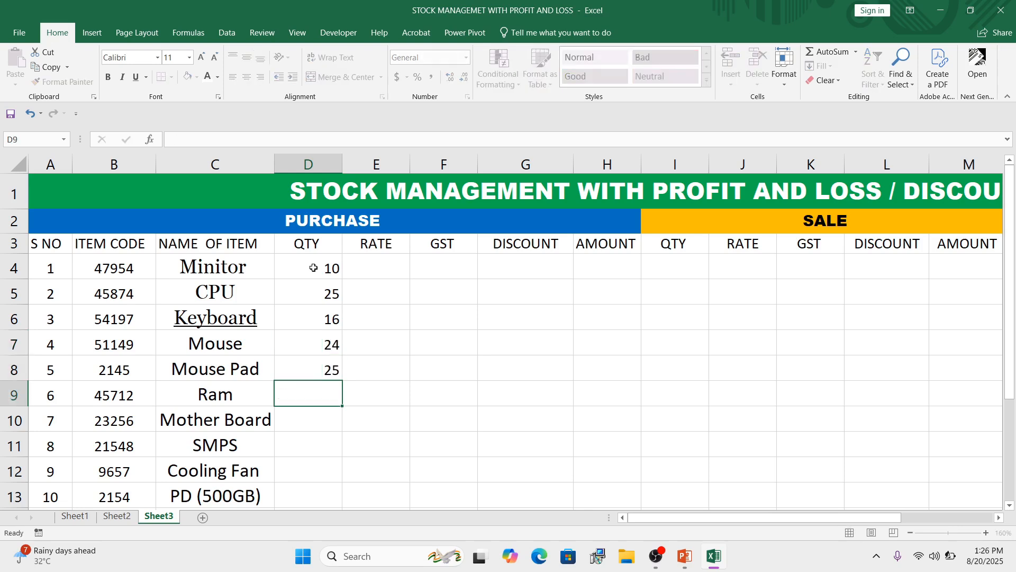
type("15")
key("Left")
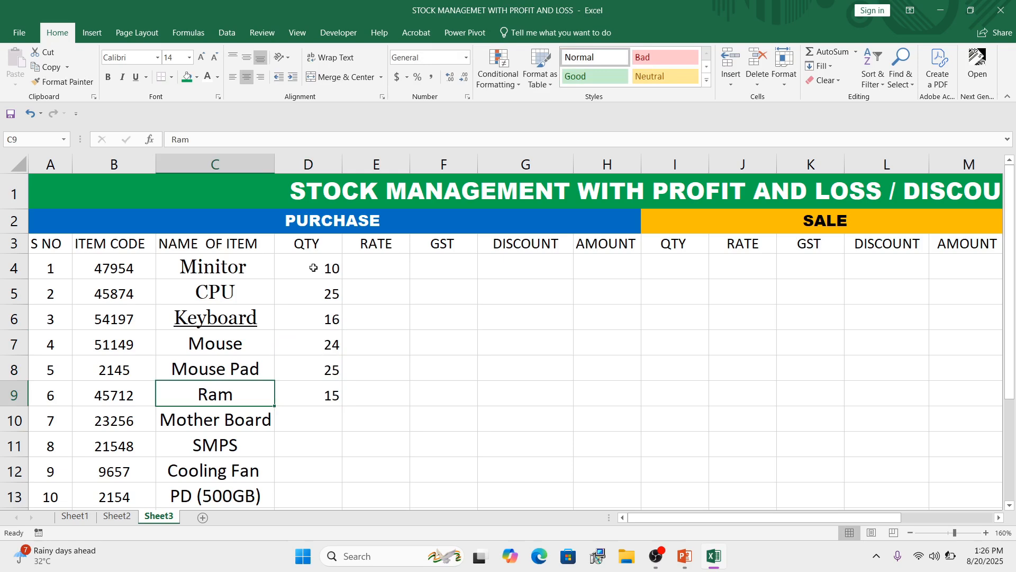
key("Right")
Enter purchase quantities 20, 15, 20 and 26 for Mother Board, SMPS, Cooling Fan and PD (500GB) in D10:D13.
key("Down")
type("20")
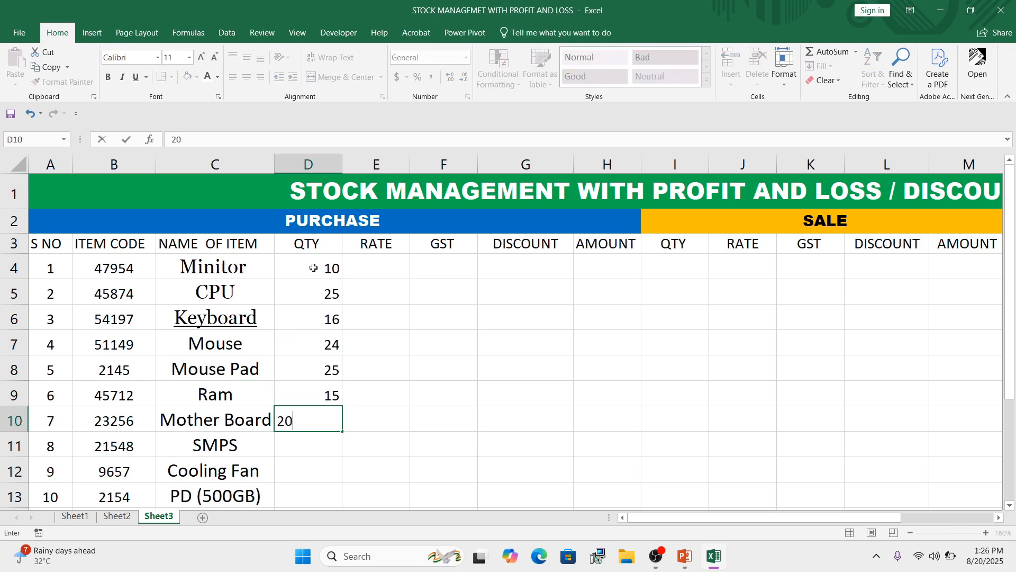
key("Return")
type("15")
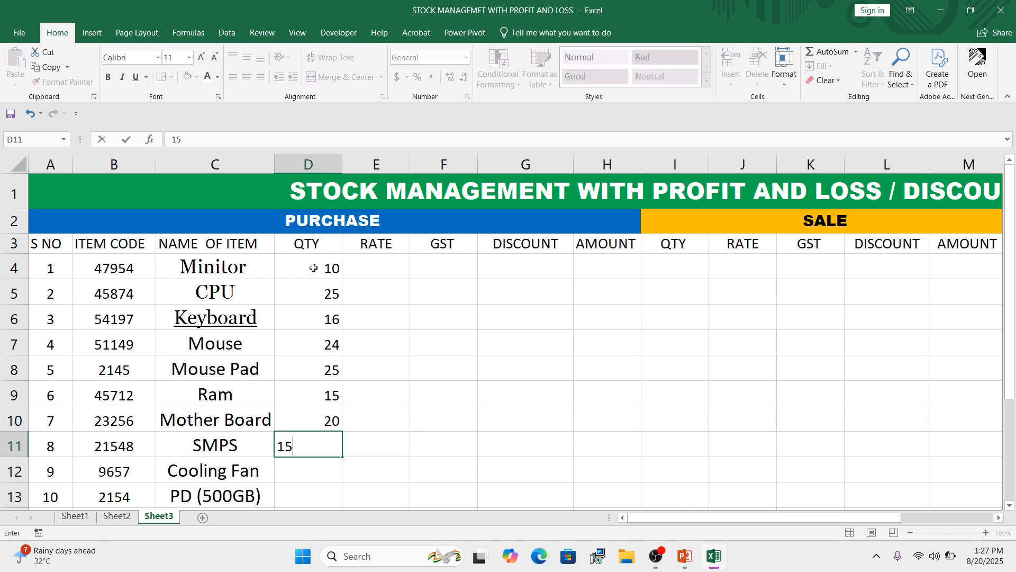
key("Return")
type("20")
key("Return")
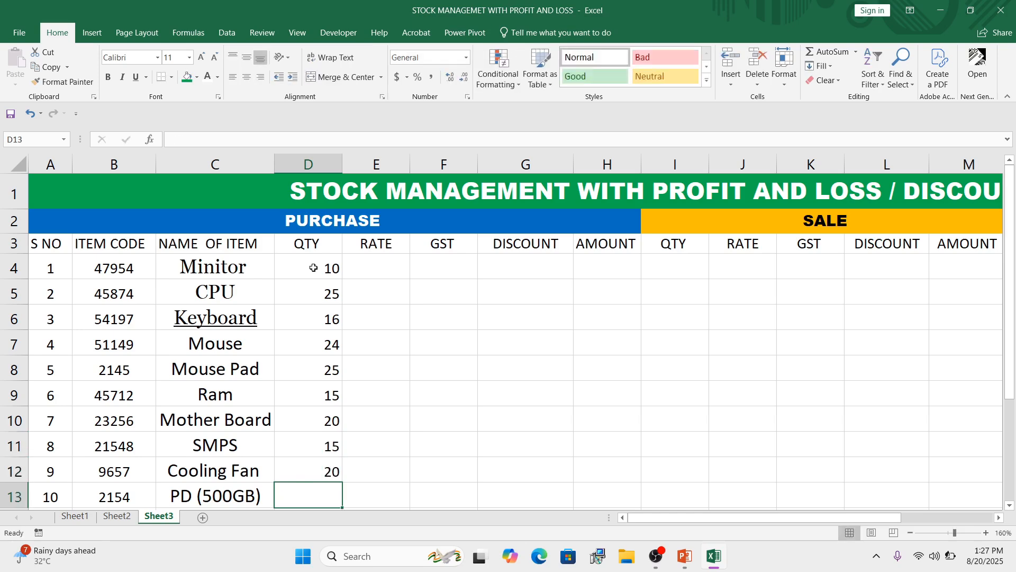
type("26")
key("Return")
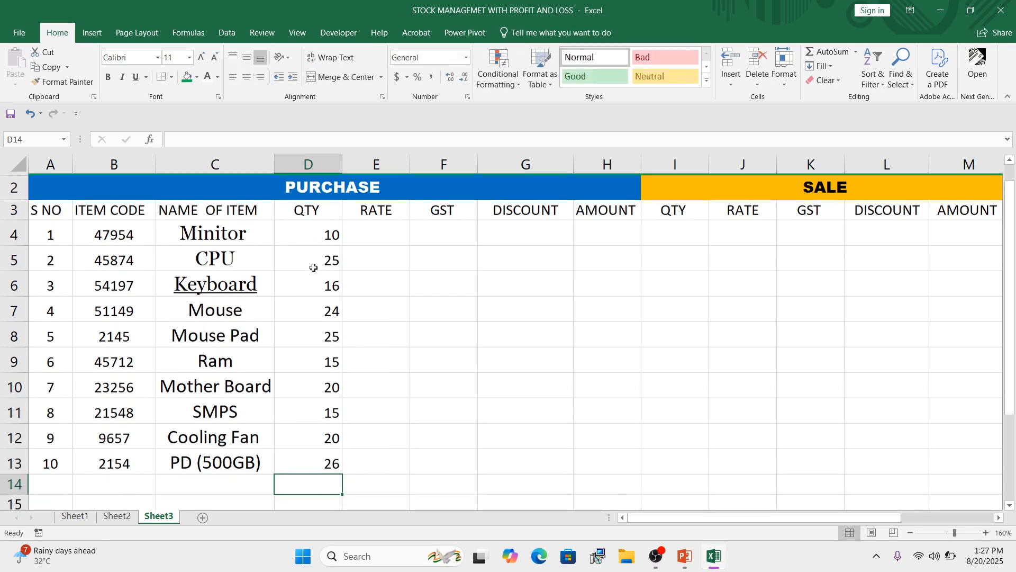
Center the purchase quantities in D4:D13.
left_click_drag(324, 242, 313, 453)
left_click(247, 76)
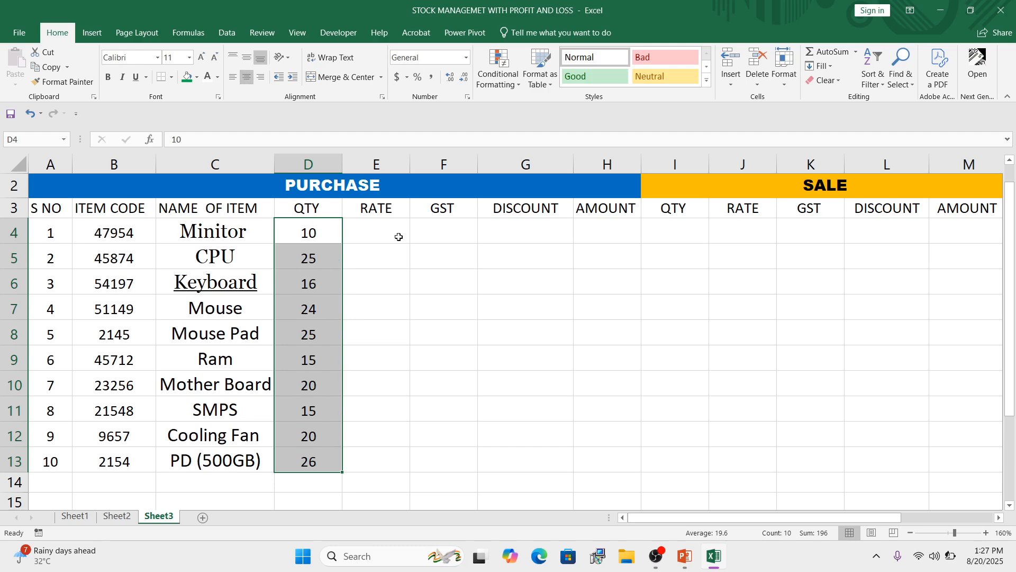
left_click(390, 252)
Copy the purchase rates and GST percentages in E4:F13 of Sheet2 into Sheet3 starting at E4.
left_click(379, 234)
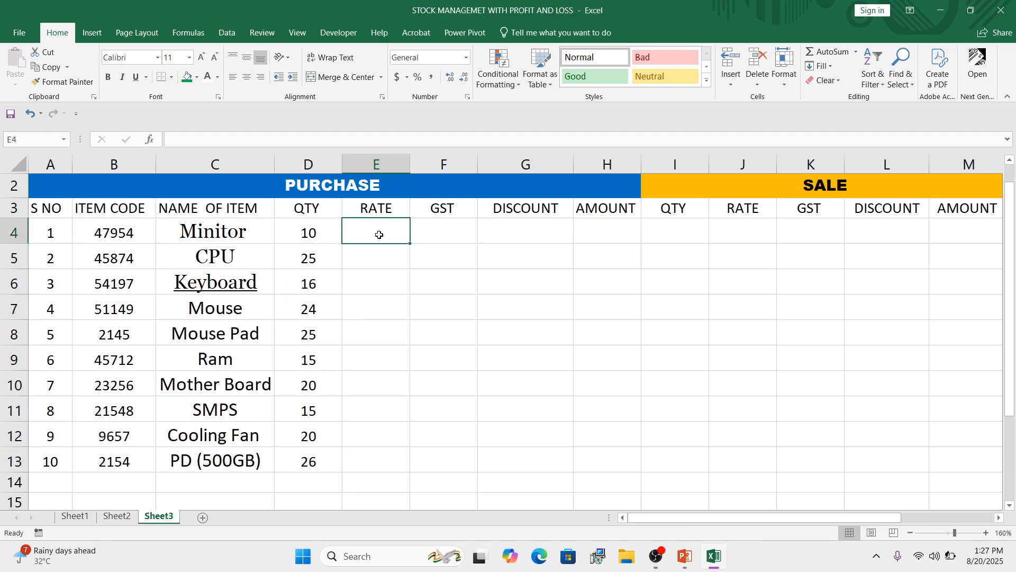
left_click(117, 516)
left_click_drag(398, 271, 454, 495)
key("ctrl+c")
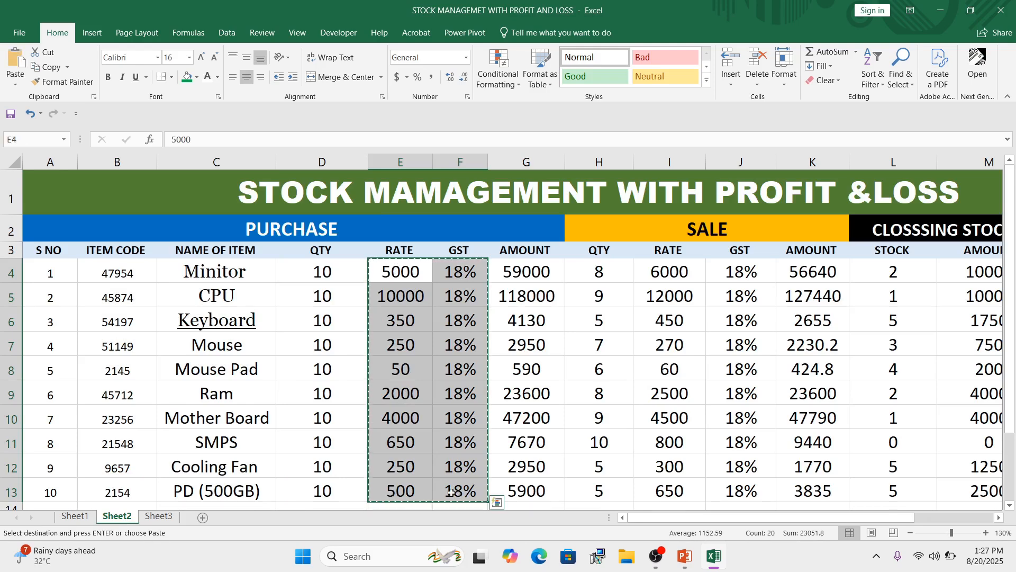
left_click(159, 516)
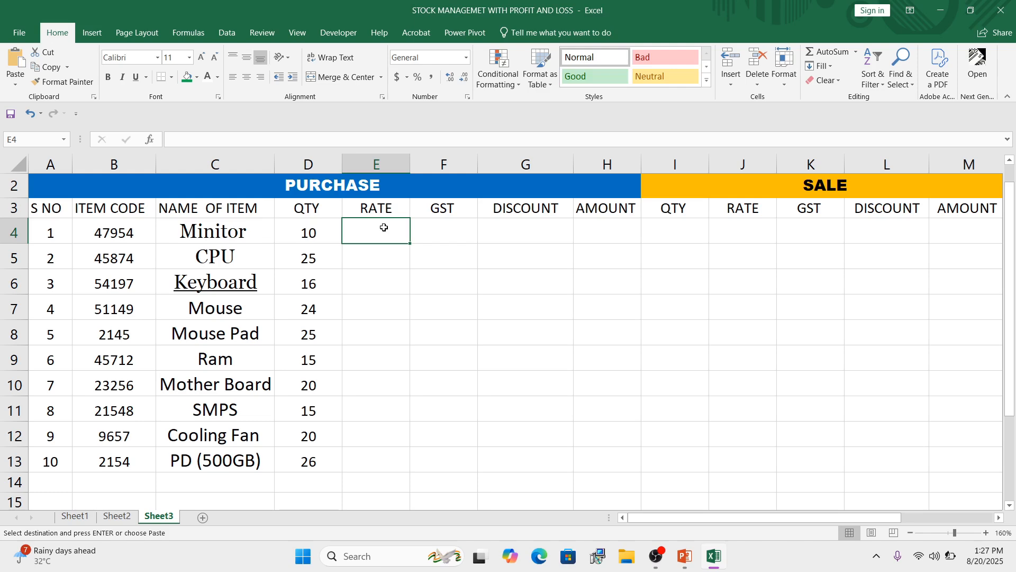
key("ctrl+v")
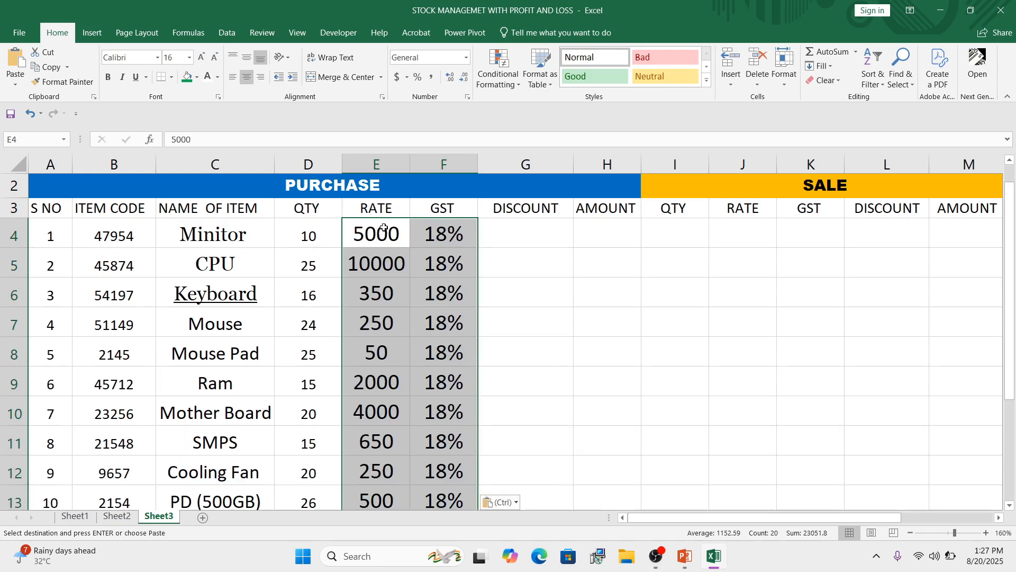
Reduce the font size of the purchase rates and GST values in E4:F13 to 14.
left_click(215, 57)
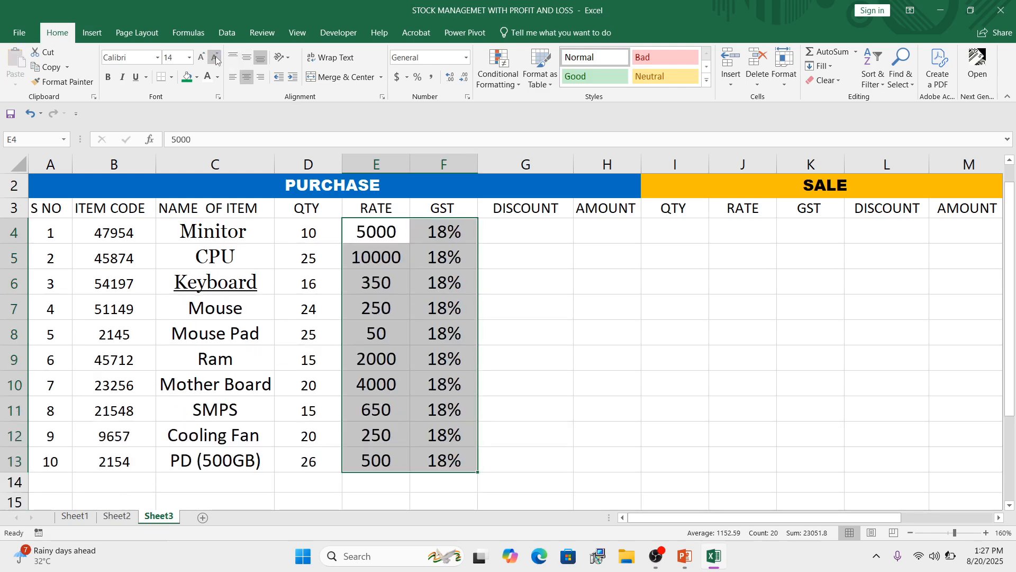
left_click(544, 288)
left_click(455, 232)
Enter a 2.50% purchase discount in G4, fill it down to G13 and center the values.
left_click(544, 233)
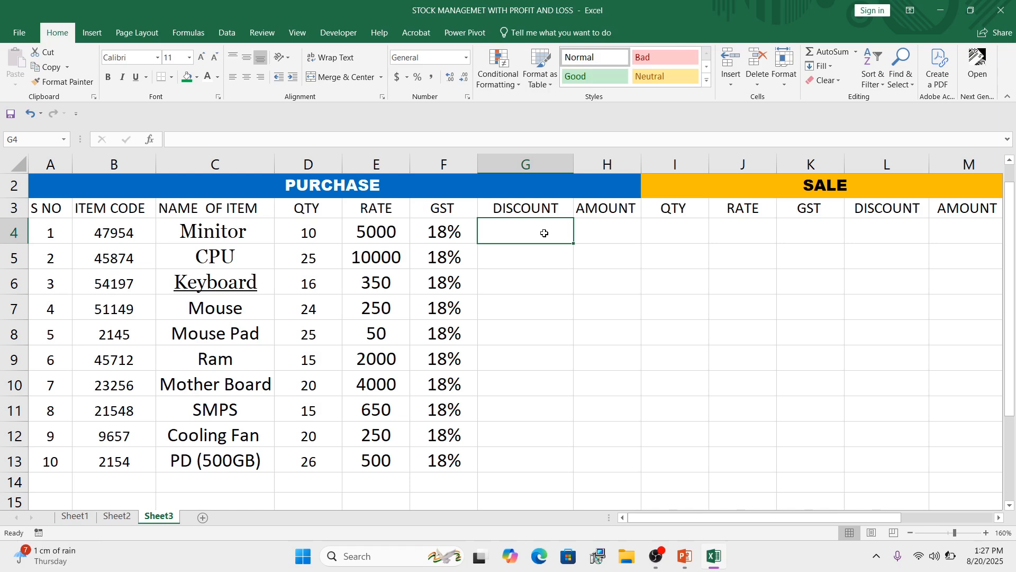
type("2.5")
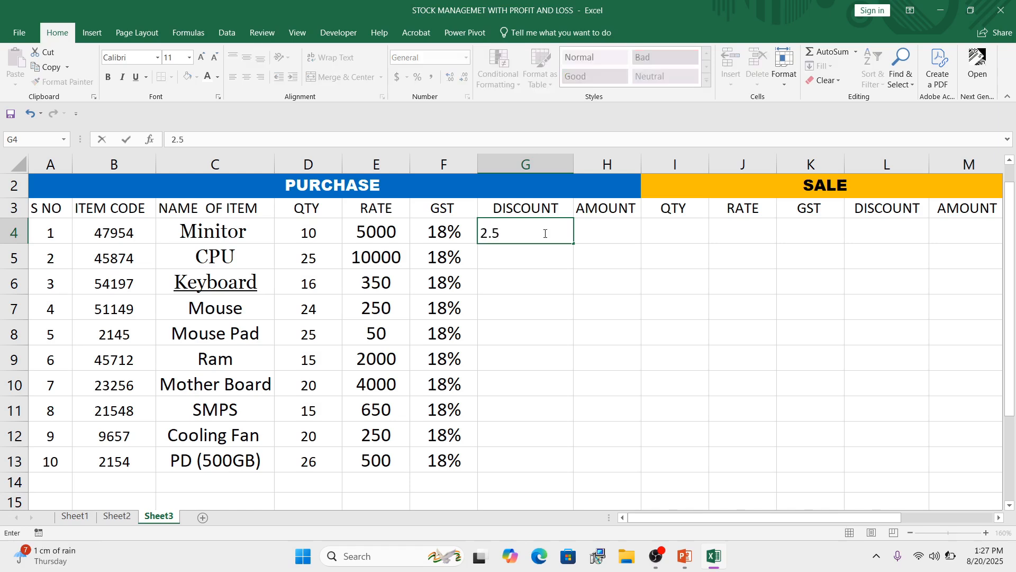
type("0%")
left_click(526, 270)
left_click(538, 236)
left_click_drag(574, 242, 563, 473)
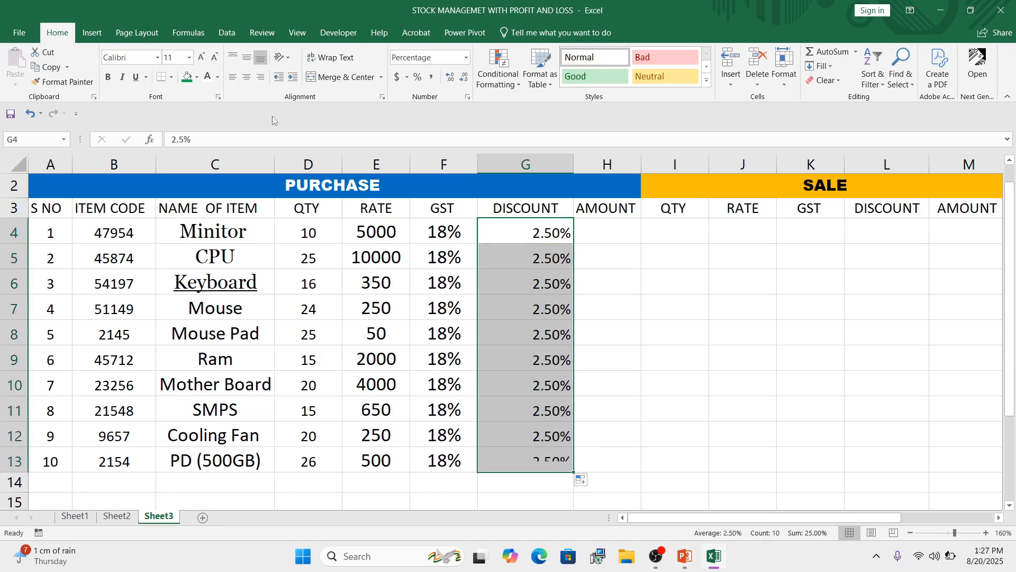
left_click(247, 76)
left_click(652, 267)
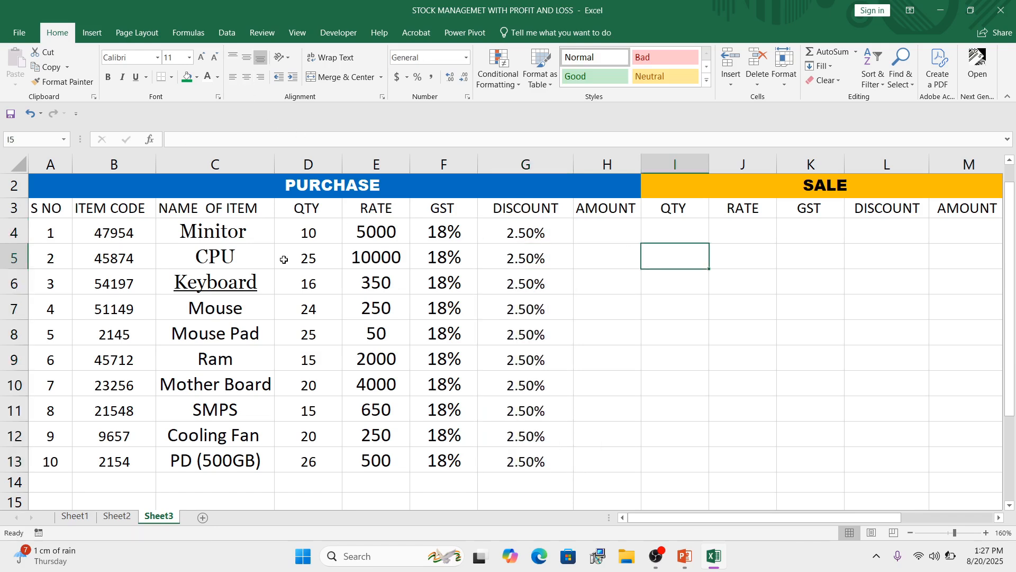
Begin the purchase amount formula in H4 with quantity times rate increased by GST, as =(D4*E4)*(1+F4).
left_click(605, 229)
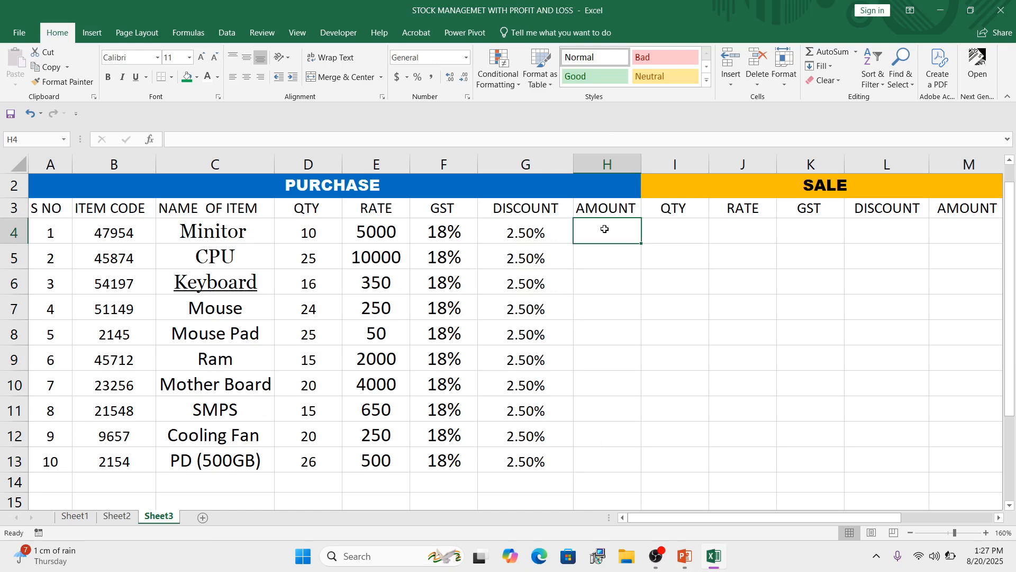
type("=")
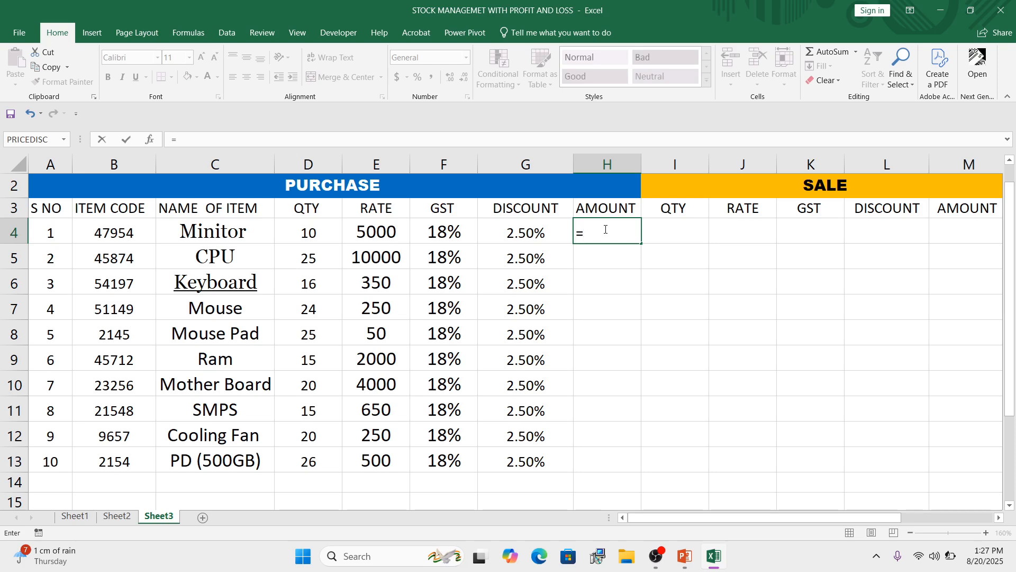
type("(")
left_click(329, 229)
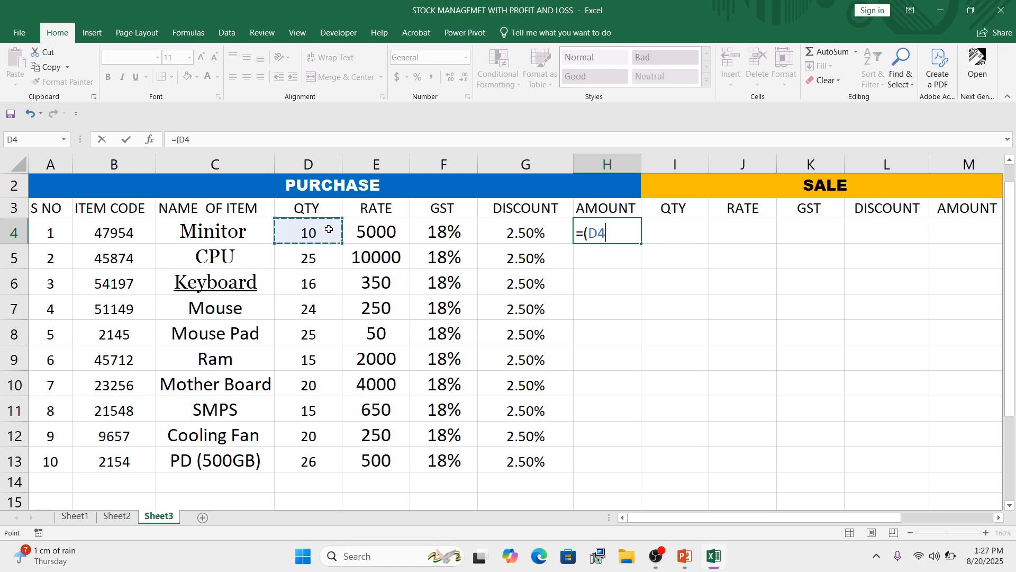
type("*")
left_click(374, 230)
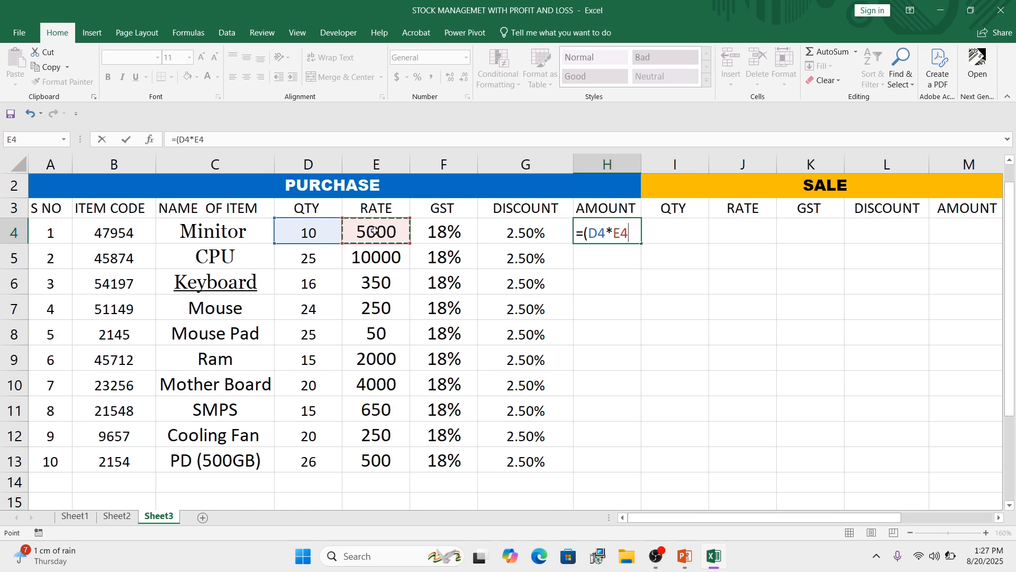
type(")+(")
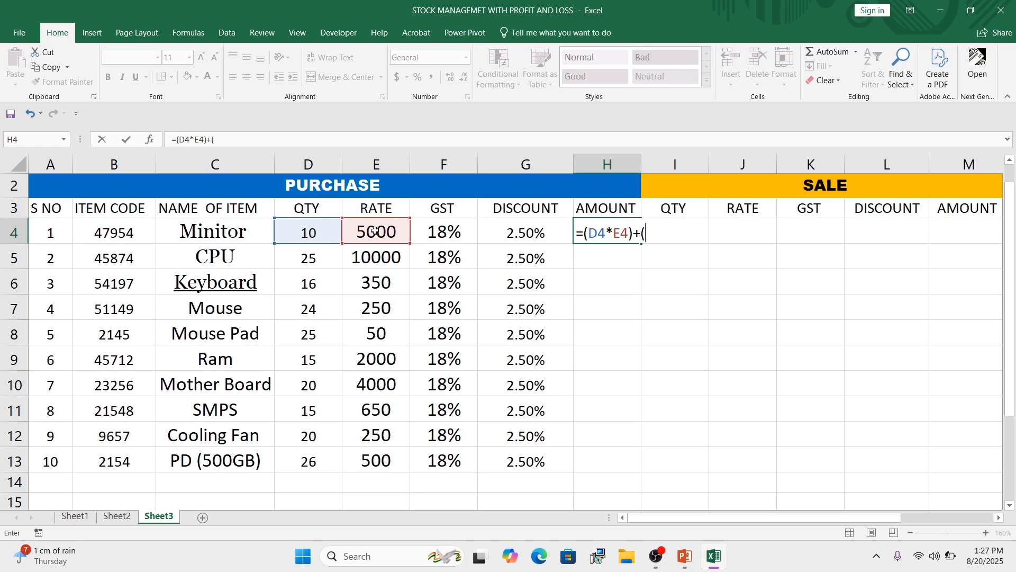
type("*")
left_click(447, 228)
type(")")
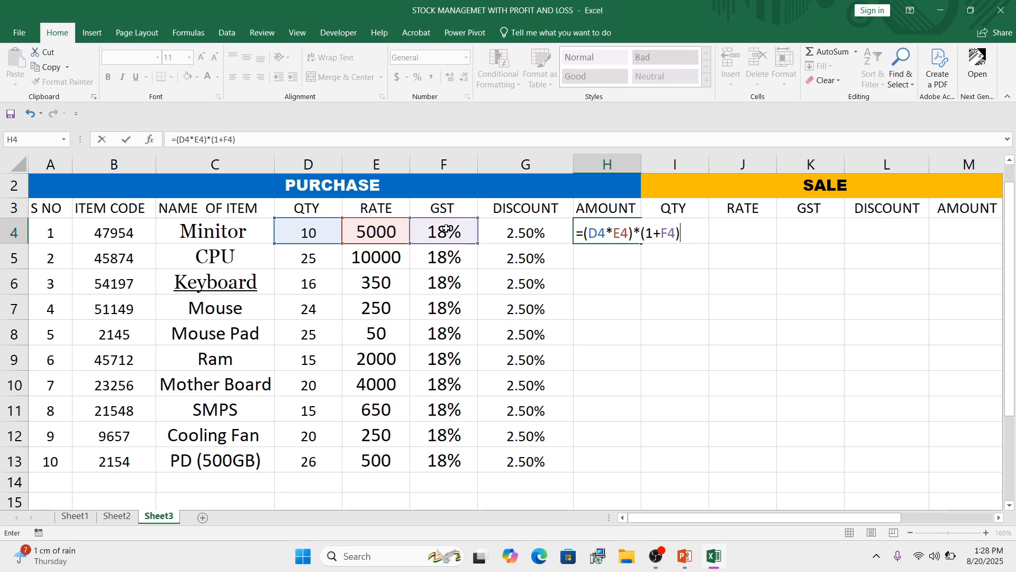
Complete the H4 amount formula with the discount factor *(1-G4) and center the result.
type("*(")
left_click(526, 229)
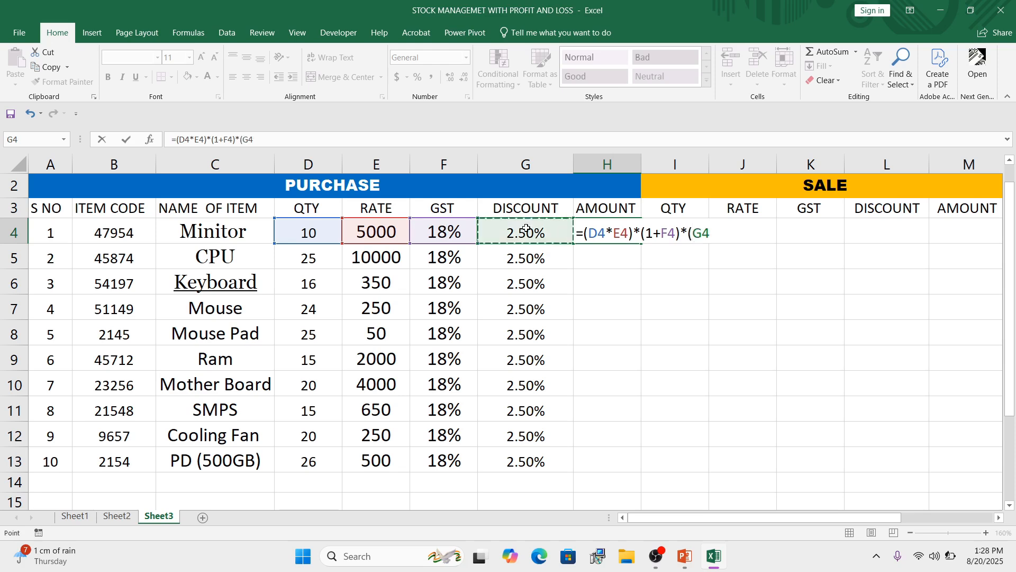
type("1-")
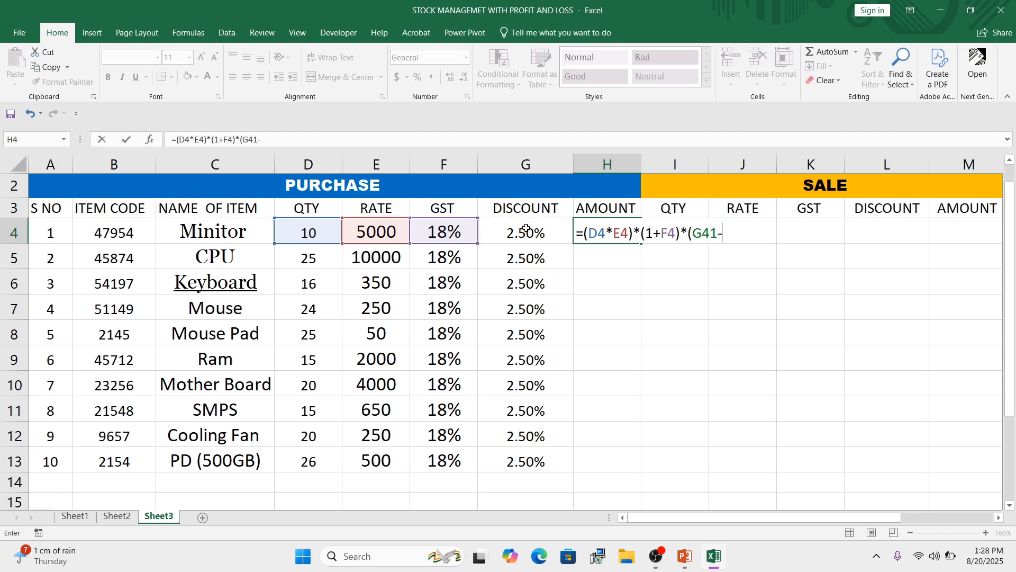
key("BackSpace")
key("BackSpace")
key("BackSpace")
key("BackSpace")
type("1-")
left_click(541, 237)
type(")")
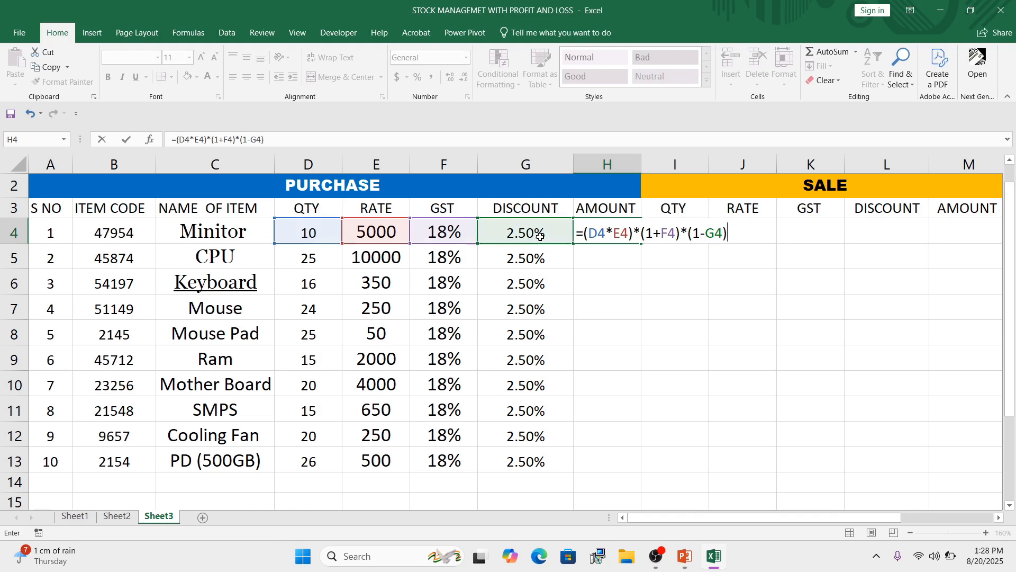
key("Return")
left_click(611, 235)
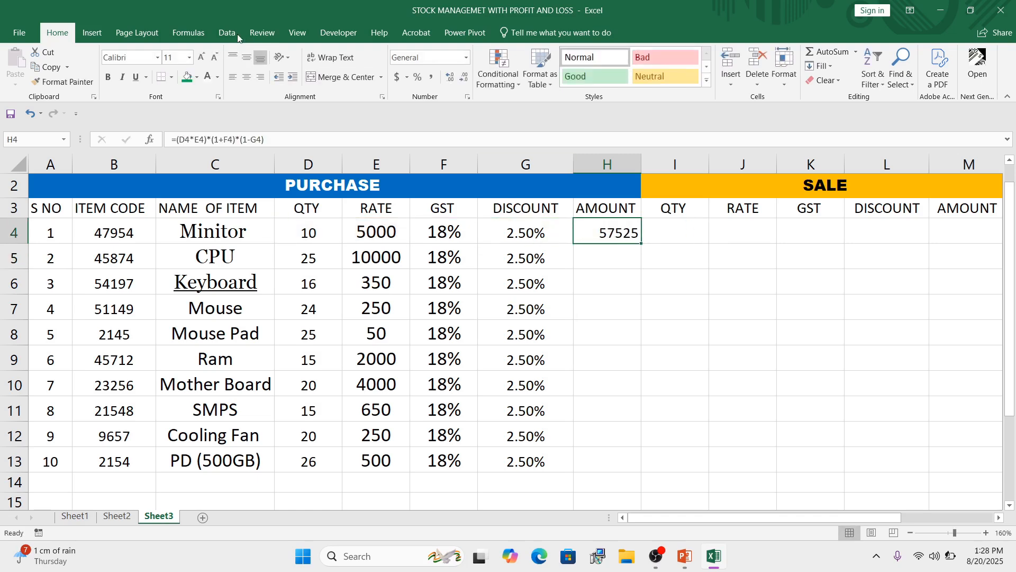
left_click(247, 78)
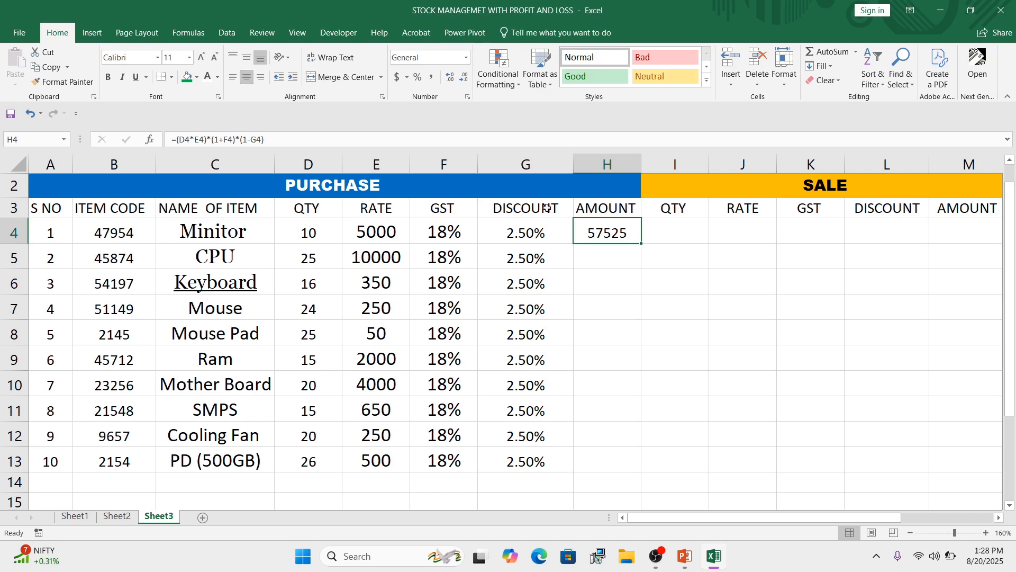
Insert a new sheet column between the purchase DISCOUNT and AMOUNT columns.
left_click(565, 238)
left_click(584, 245)
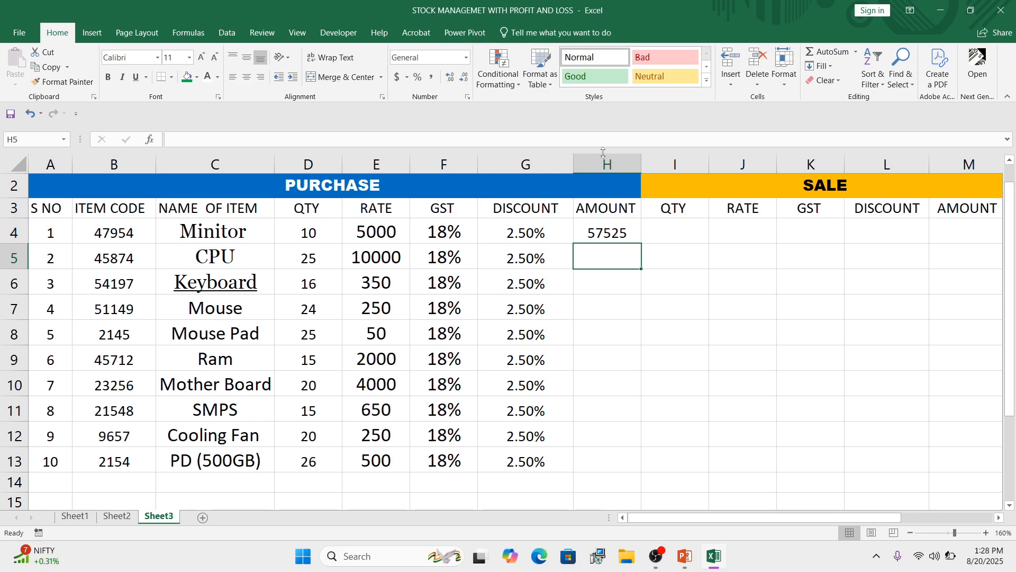
left_click(728, 87)
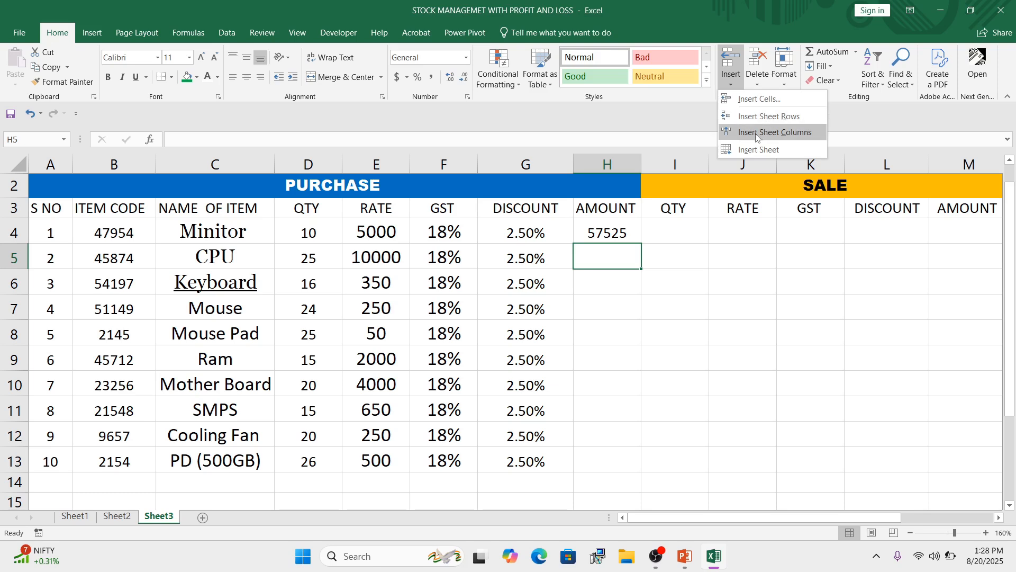
left_click(773, 133)
left_click(645, 196)
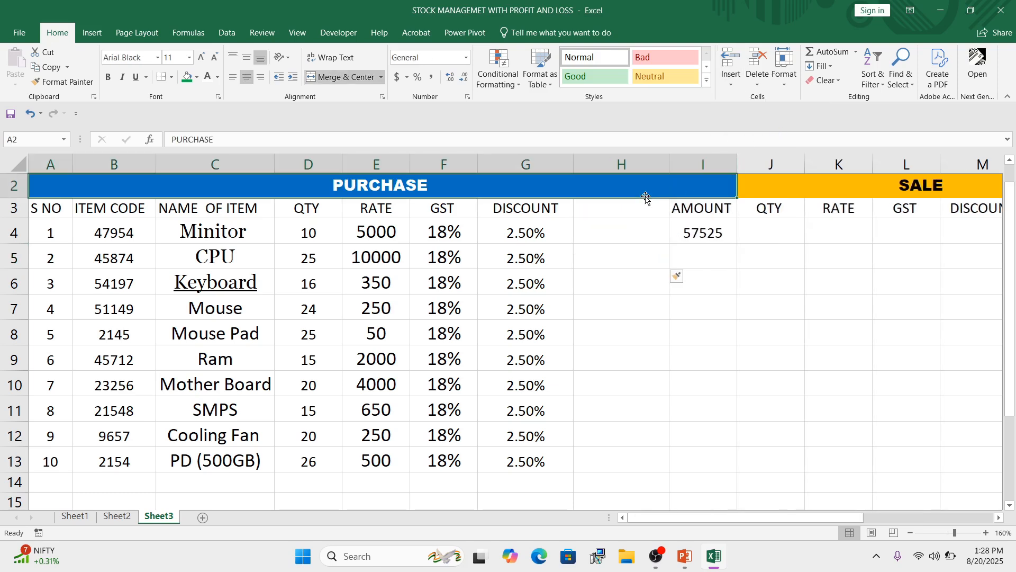
Enter the heading DISCOUNT AMOUNT in H3 and widen column H to fit it.
left_click(630, 217)
type("DIC")
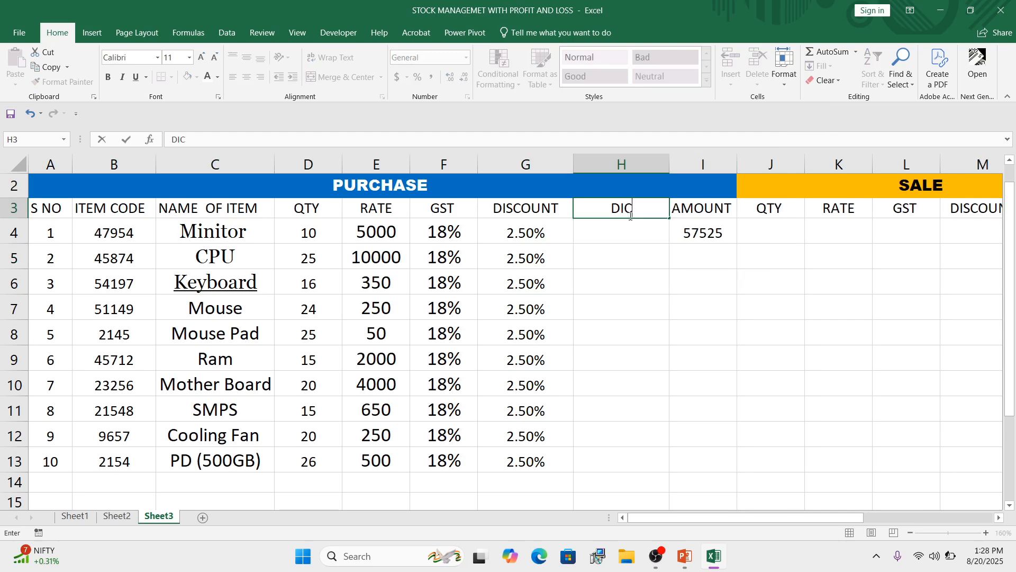
key("BackSpace")
type("S")
type("CNOU")
key("BackSpace")
key("BackSpace")
key("BackSpace")
key("BackSpace")
type("COUNT")
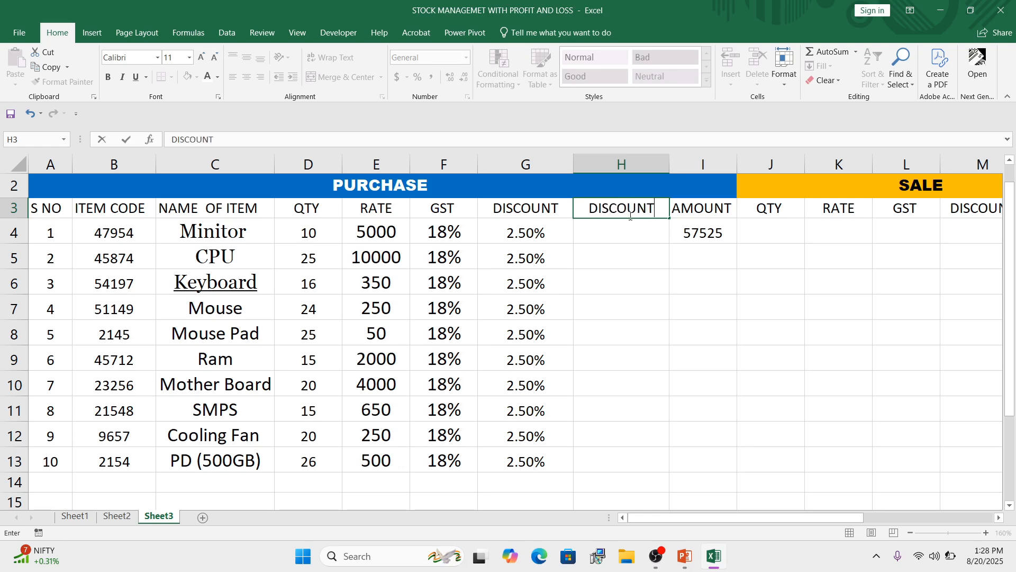
type(" AMOUNT")
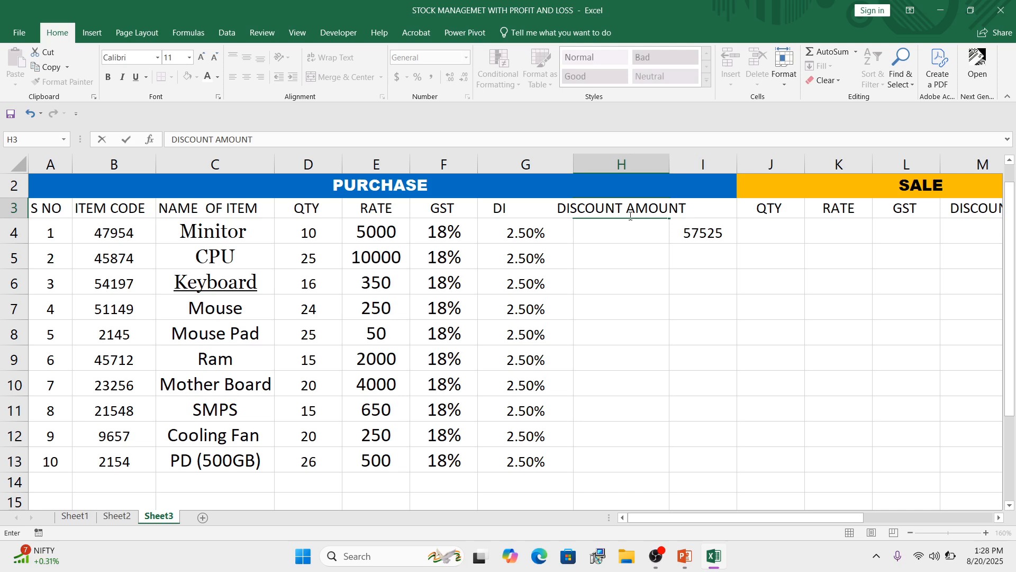
key("ctrl+Return")
left_click_drag(667, 156, 723, 158)
left_click(672, 254)
left_click(674, 210)
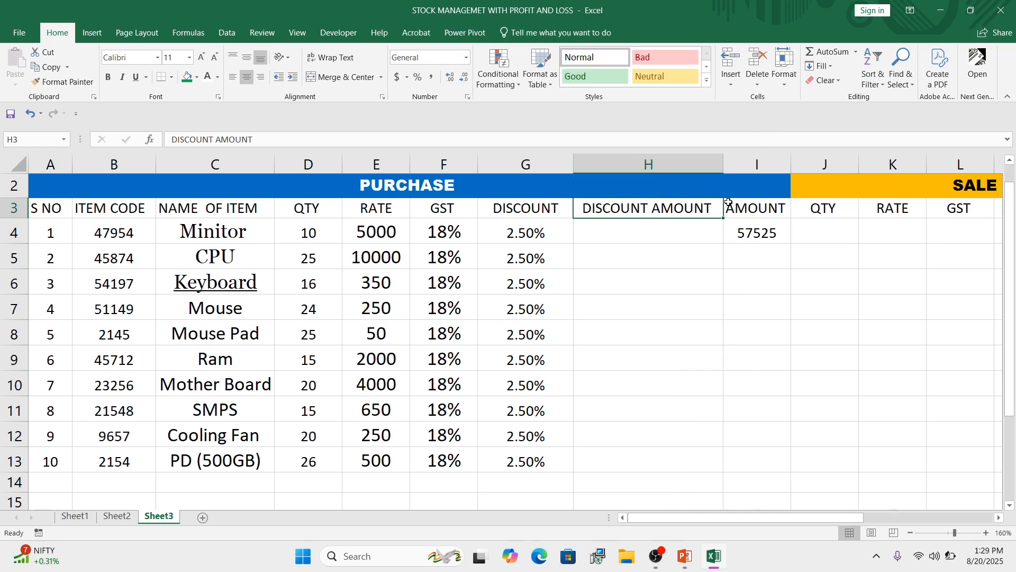
Try the discount amount formula =(D4*E4*G4) in H4 and clear the cell.
left_click(638, 261)
left_click(635, 226)
type("=(")
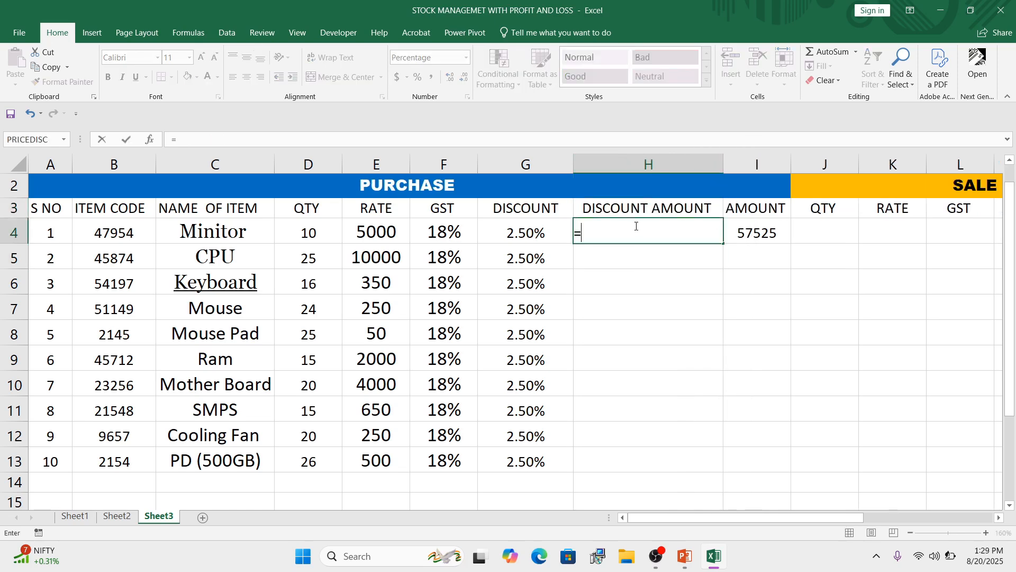
left_click(311, 231)
type("*")
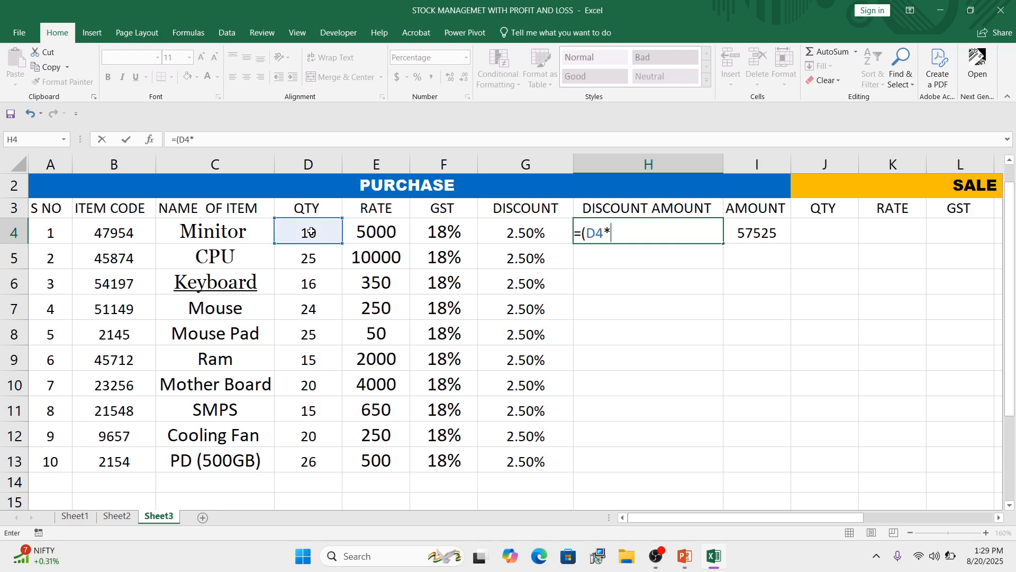
left_click(371, 231)
type("*")
left_click(445, 231)
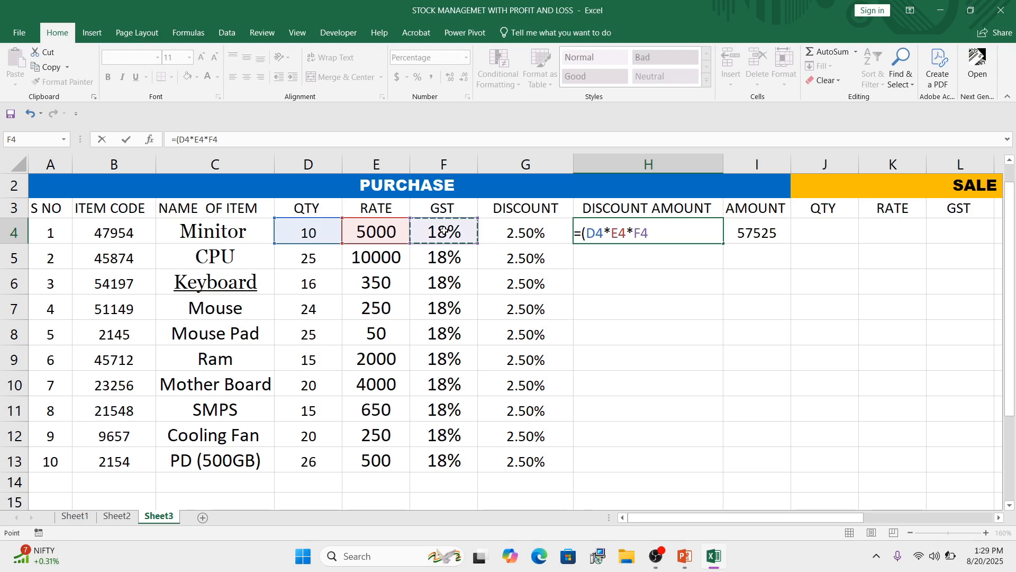
key("BackSpace")
key("BackSpace")
key("BackSpace")
key("Return")
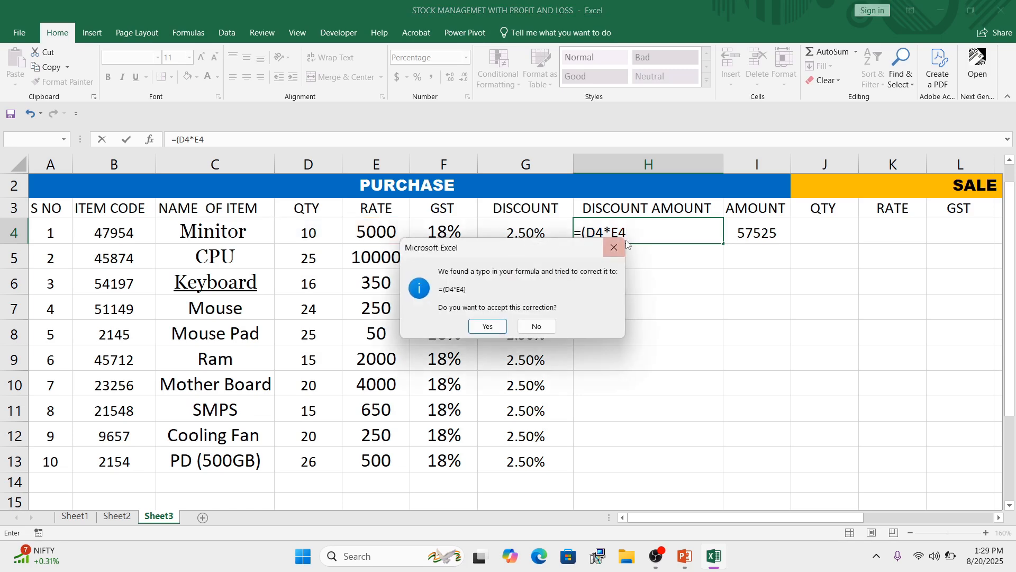
left_click(624, 244)
left_click(526, 315)
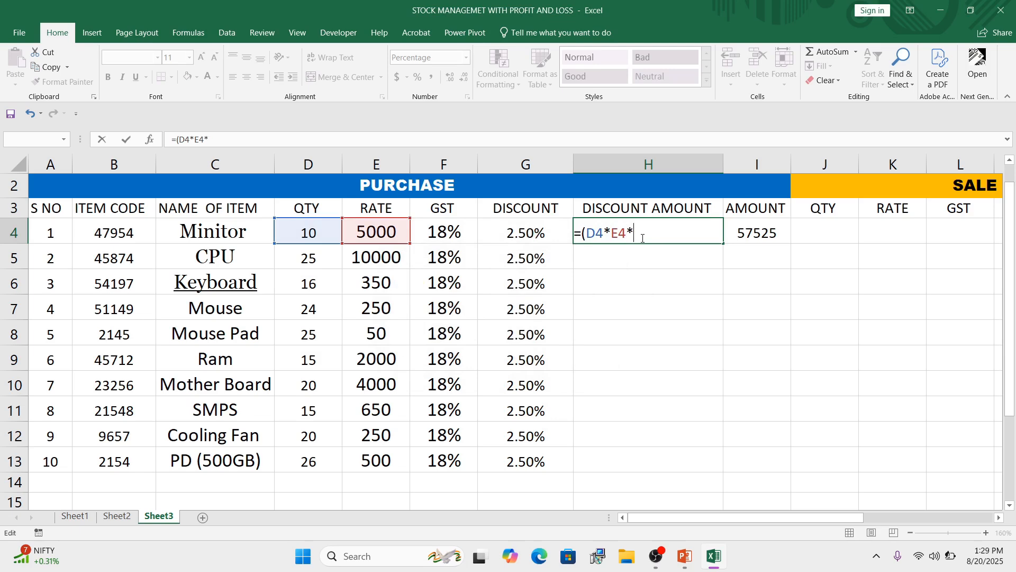
left_click(521, 233)
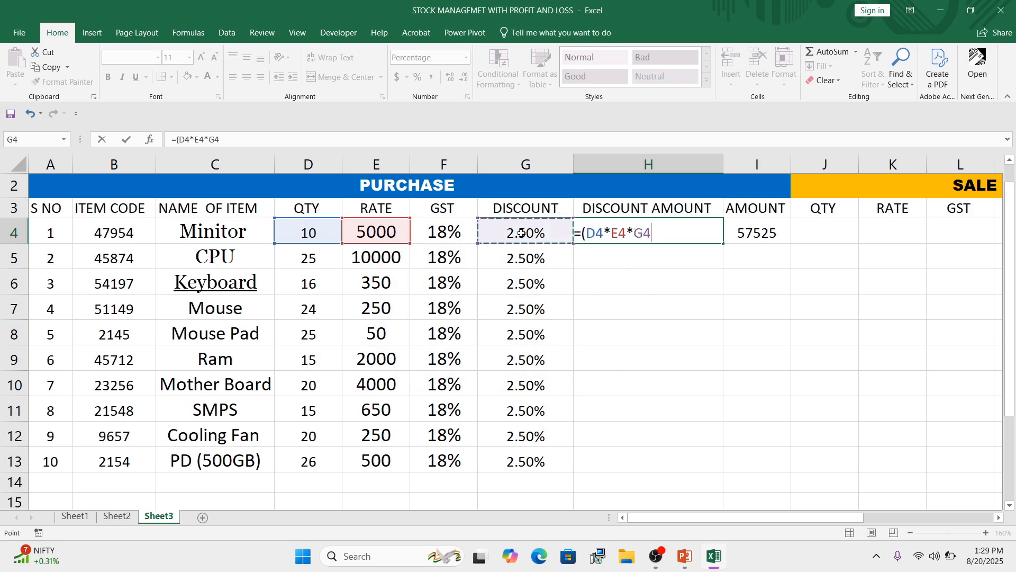
type(")")
key("Return")
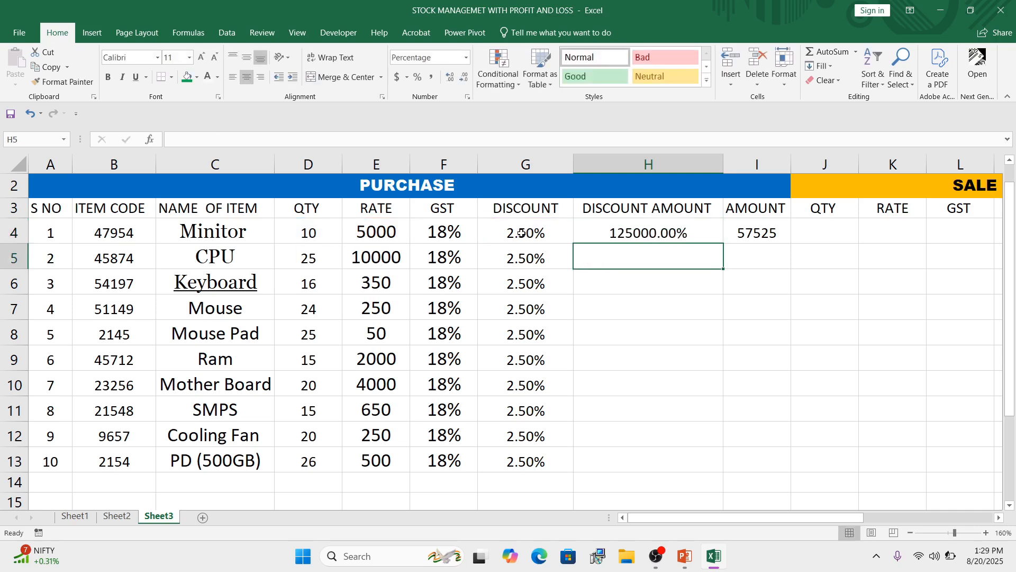
left_click(654, 234)
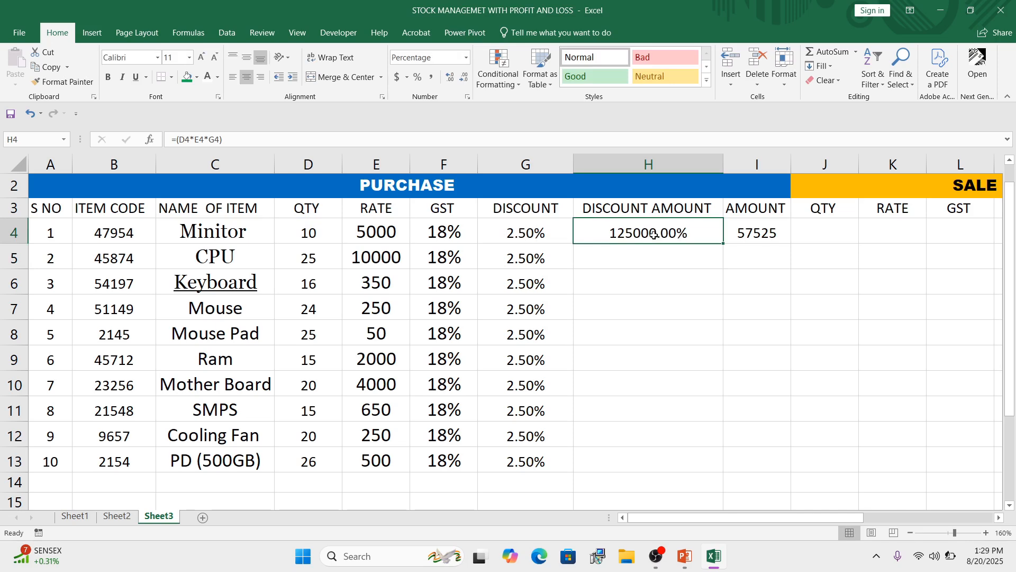
key("Delete")
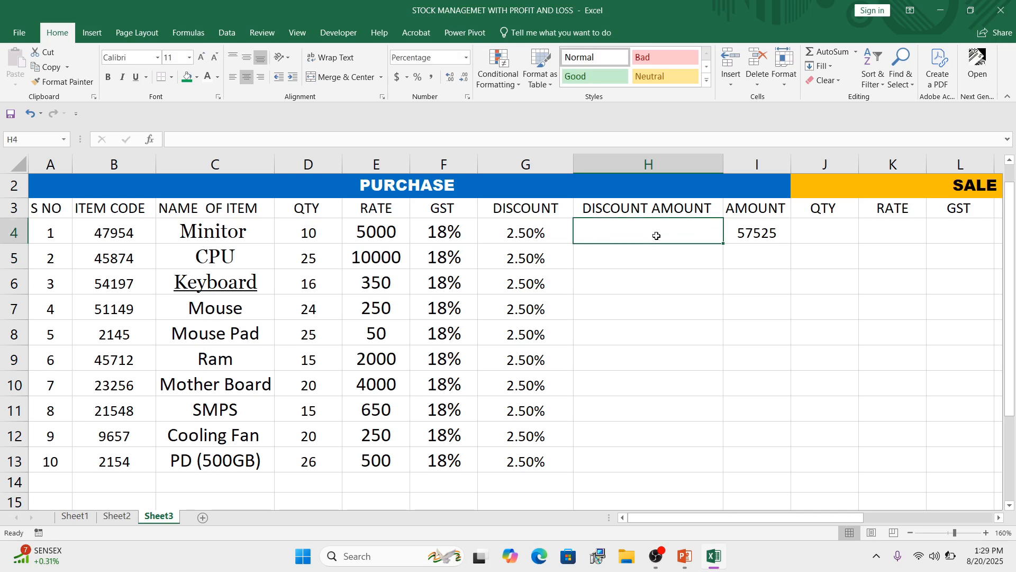
Calculate the first item's discount amount in H4 with the formula =(D4*E4*G4).
type("=(")
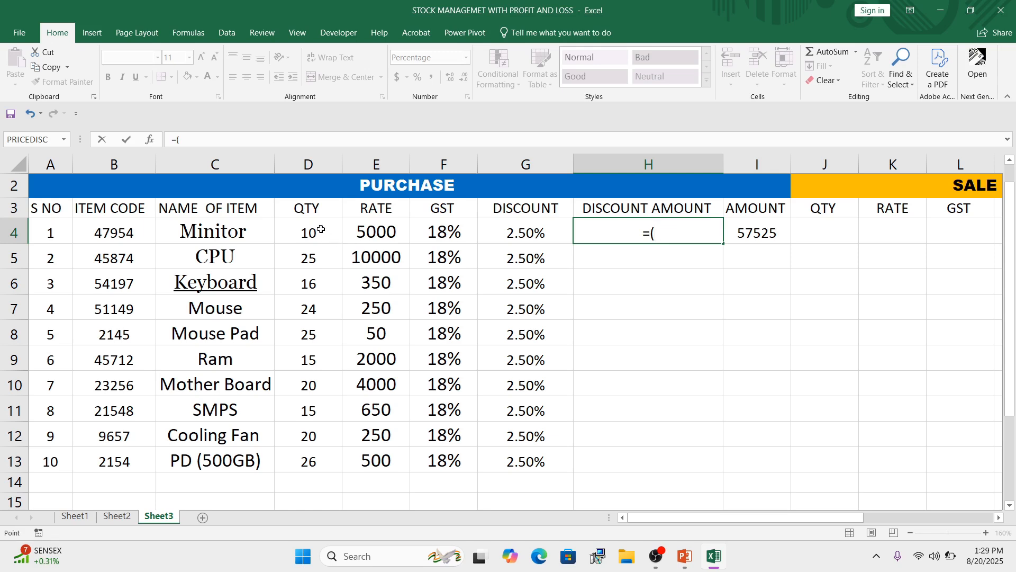
left_click(320, 230)
type("*")
left_click(379, 231)
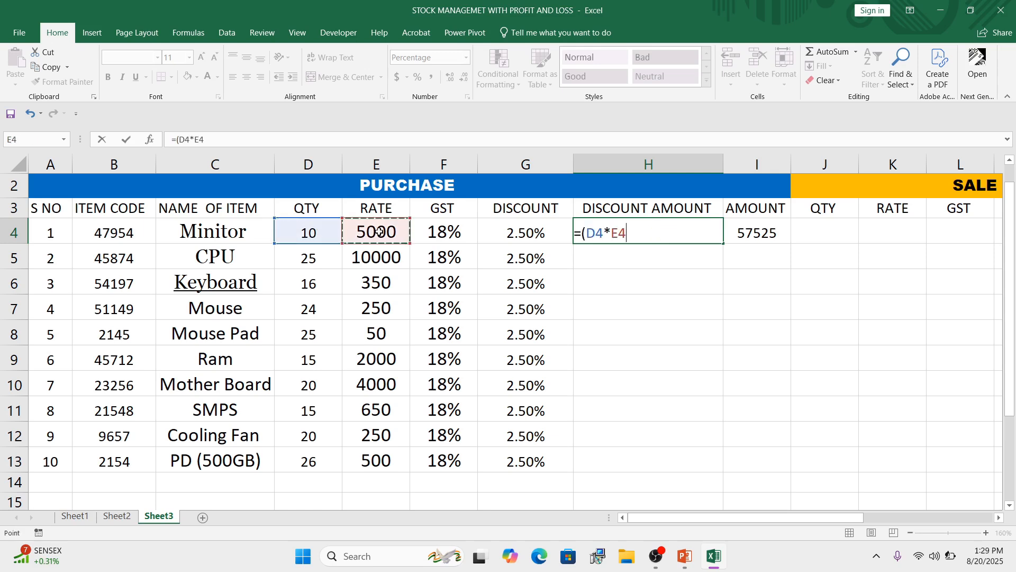
type("*")
left_click(516, 231)
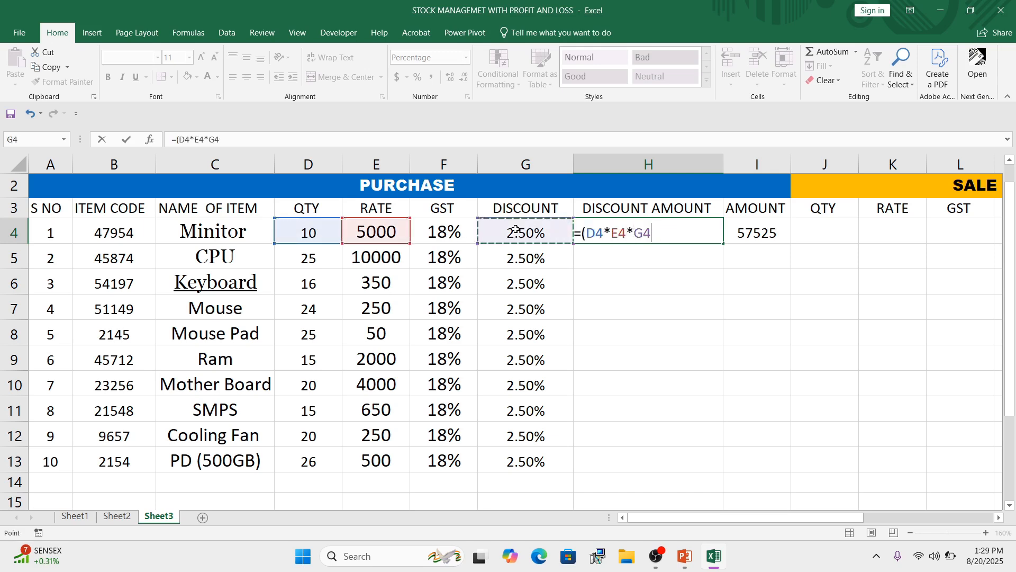
type(")")
key("Return")
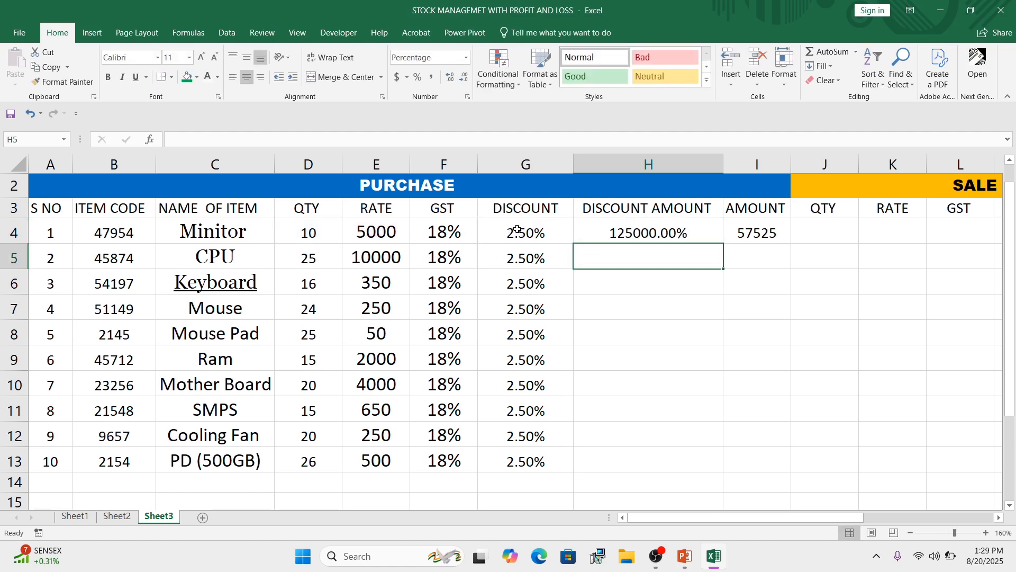
Format the discount amounts in H4:H13 as Number with 2 decimal places and negative numbers in red without a minus sign.
left_click(675, 233)
left_click(673, 286)
left_click_drag(642, 240, 647, 452)
right_click(635, 343)
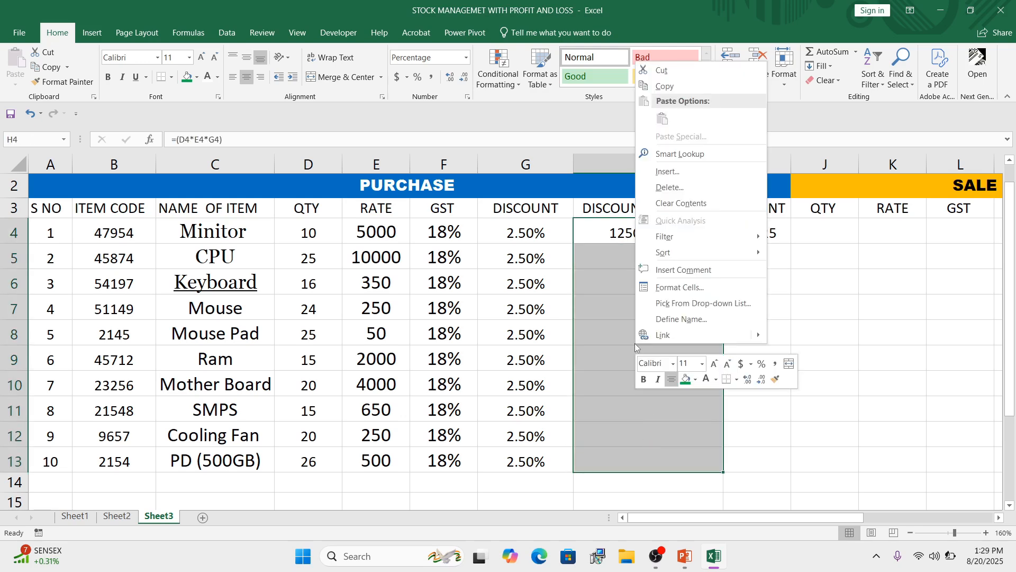
left_click(679, 288)
left_click(529, 190)
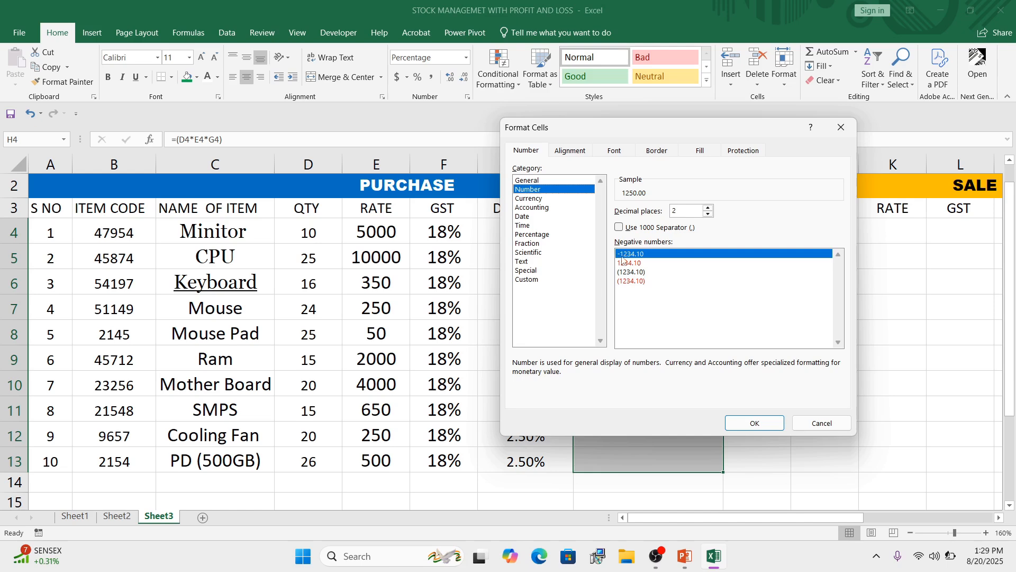
left_click(630, 263)
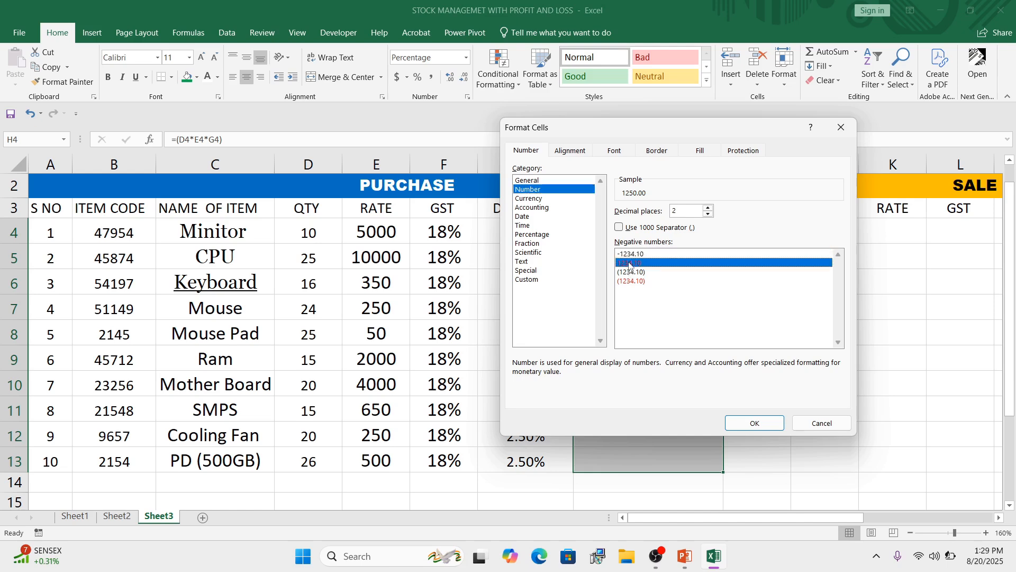
left_click(754, 423)
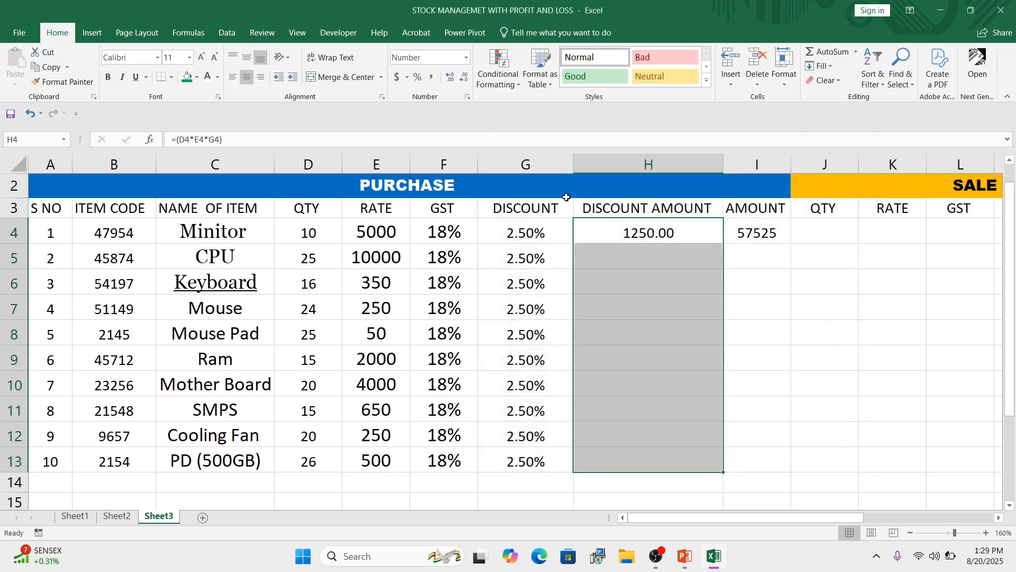
Remove the decimal places from the discount amount in H4 and fill its formula down through H13.
left_click(660, 234)
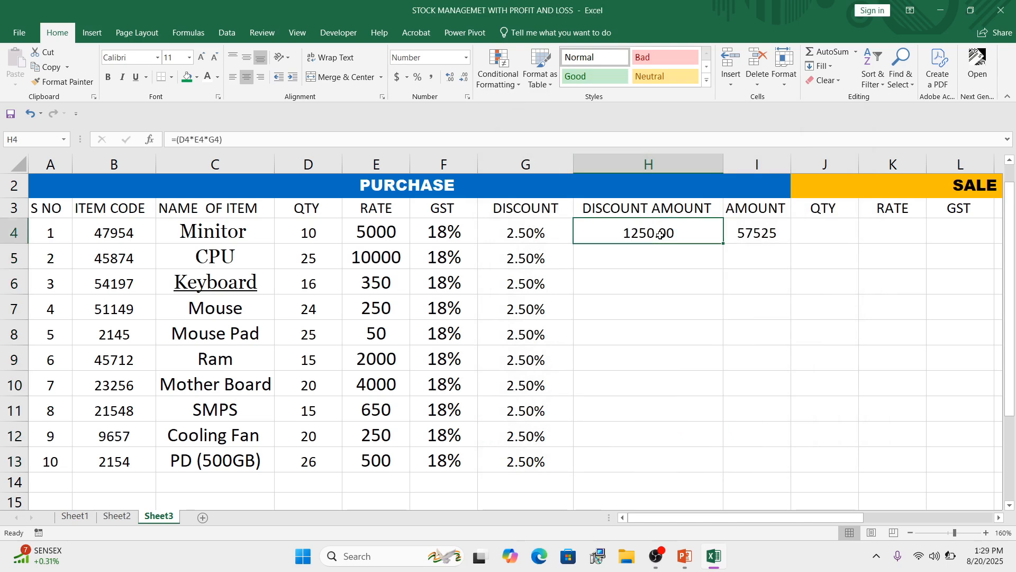
left_click(451, 83)
left_click(469, 81)
left_click(469, 81)
left_click(469, 81)
left_click(635, 281)
left_click(709, 237)
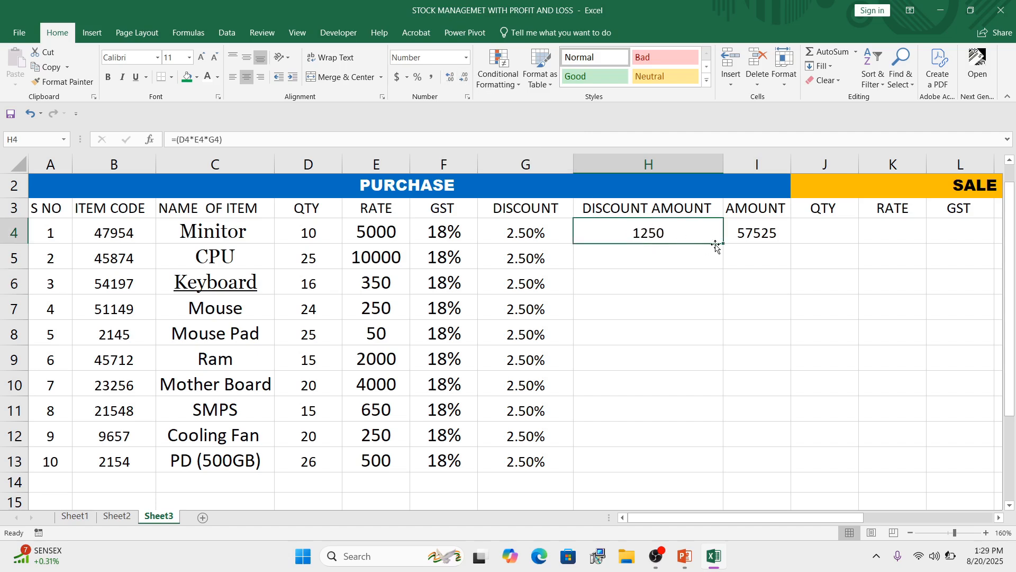
left_click_drag(721, 244, 710, 470)
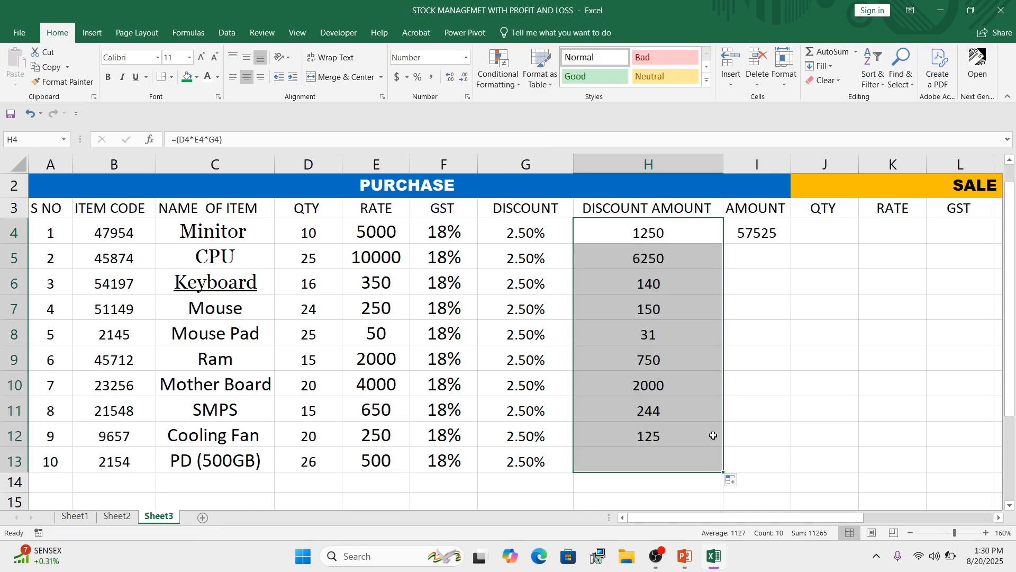
left_click(682, 352)
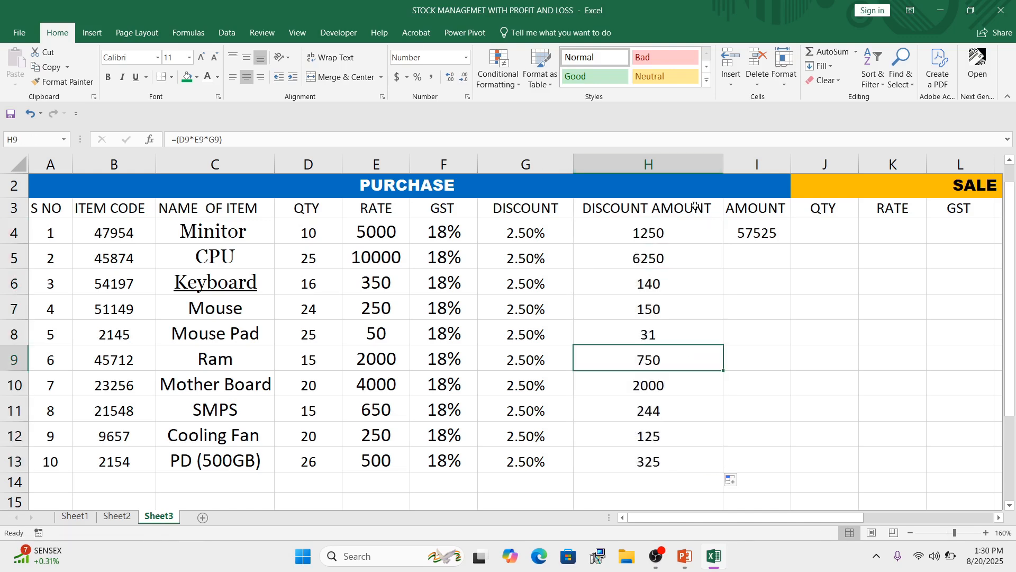
Fill the purchase AMOUNT formula from I4 down through I13 for all ten items.
left_click(759, 229)
scroll(759, 231, "up", 1)
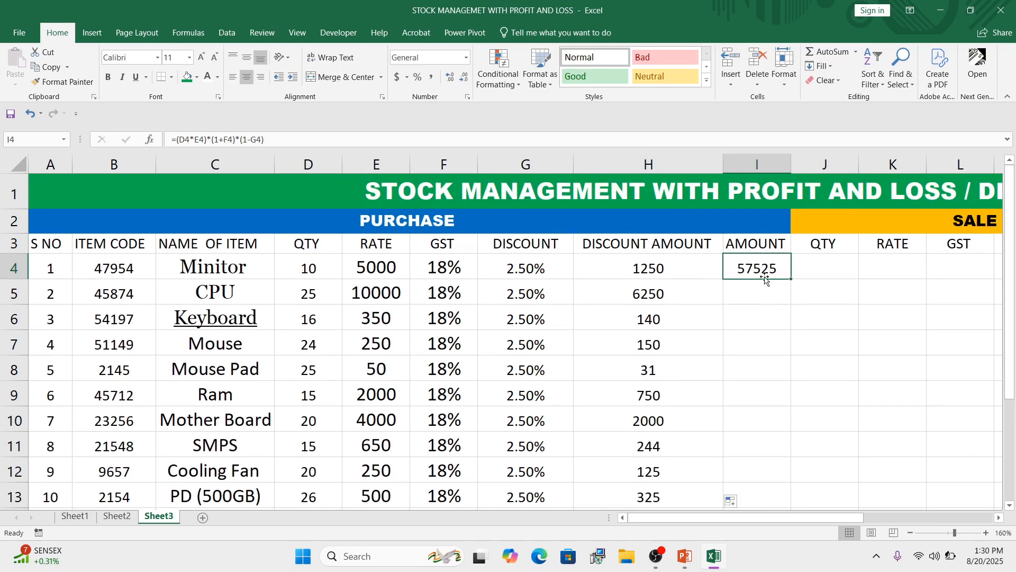
left_click_drag(795, 281, 788, 439)
scroll(787, 440, "up", 2)
left_click(670, 286)
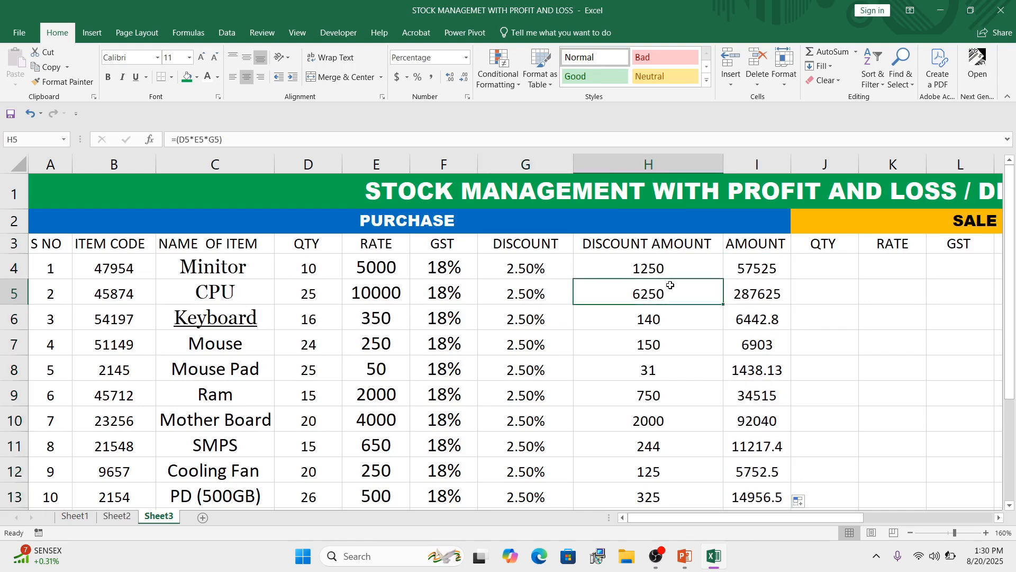
Review the empty SALE columns in row 4, from QTY in J4 across to AMOUNT in N4.
left_click(824, 264)
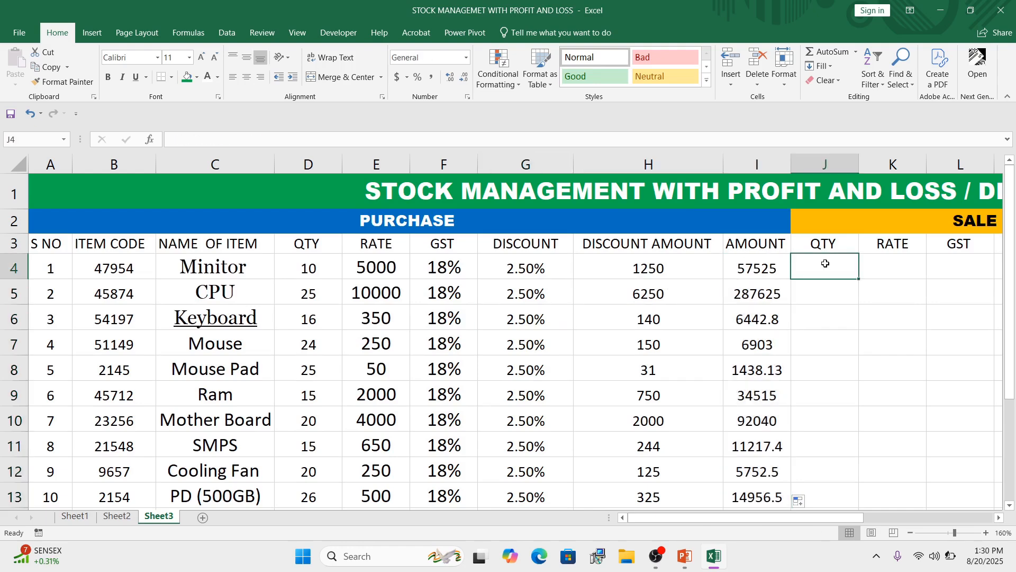
key("Right")
key("Right")
key("Right")
key("Right")
key("Right")
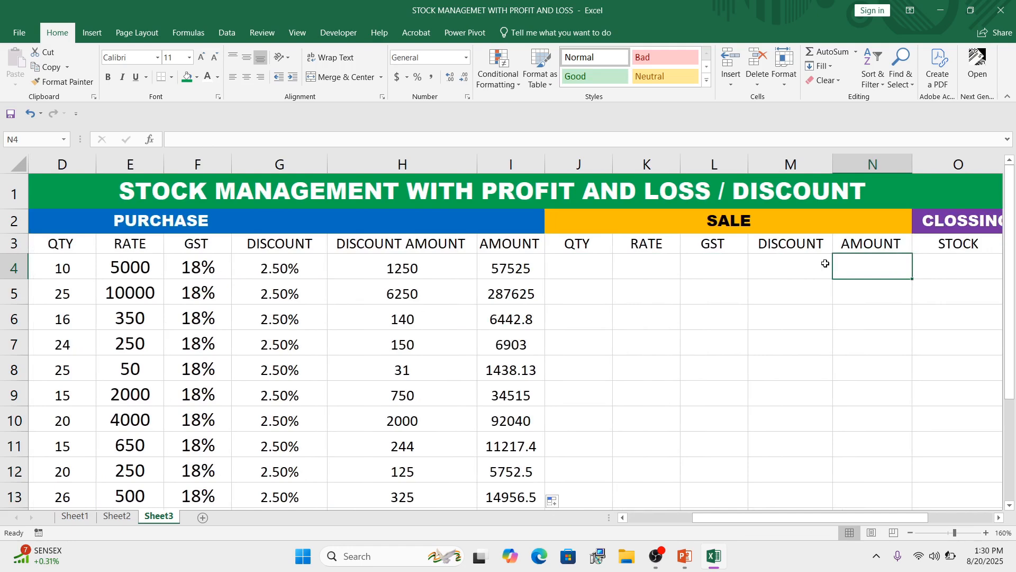
key("Left")
key("Left")
key("Left")
key("Left")
key("Left")
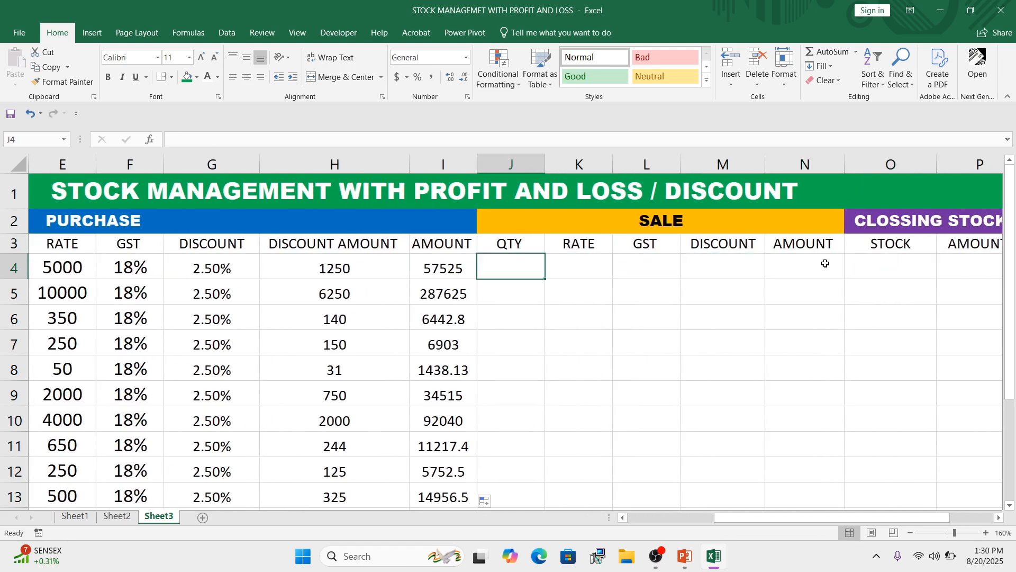
Enter the sale quantities 8, 21 and 14 for Minitor, CPU and Keyboard in J4:J6.
left_click_drag(729, 518, 692, 528)
type("5")
key("Return")
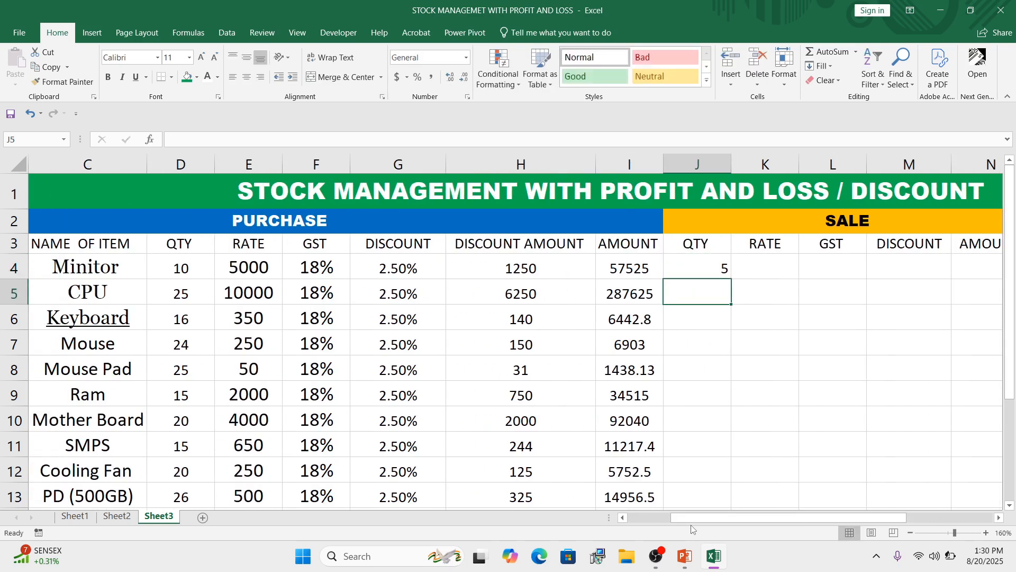
key("Up")
type("8")
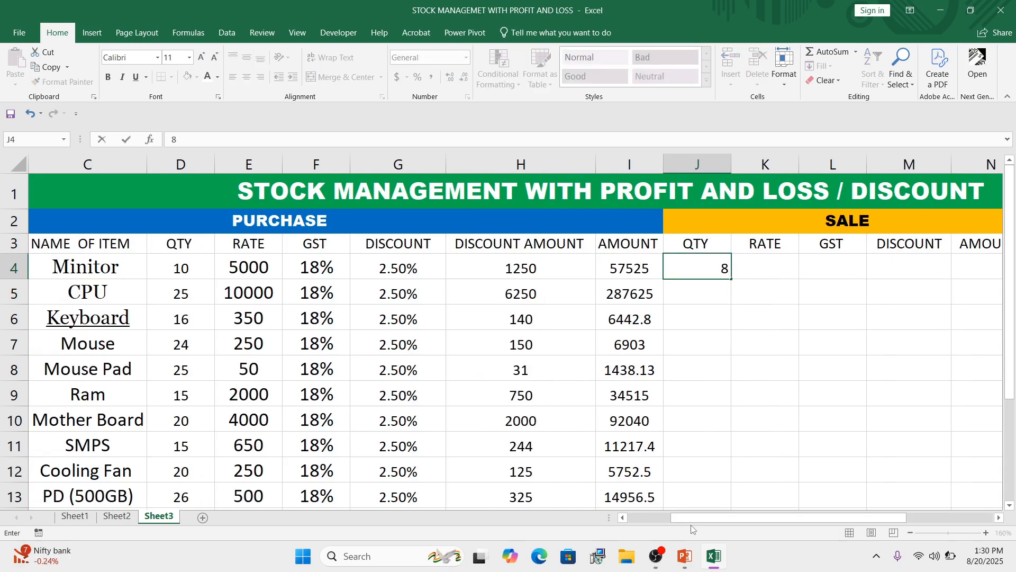
key("Return")
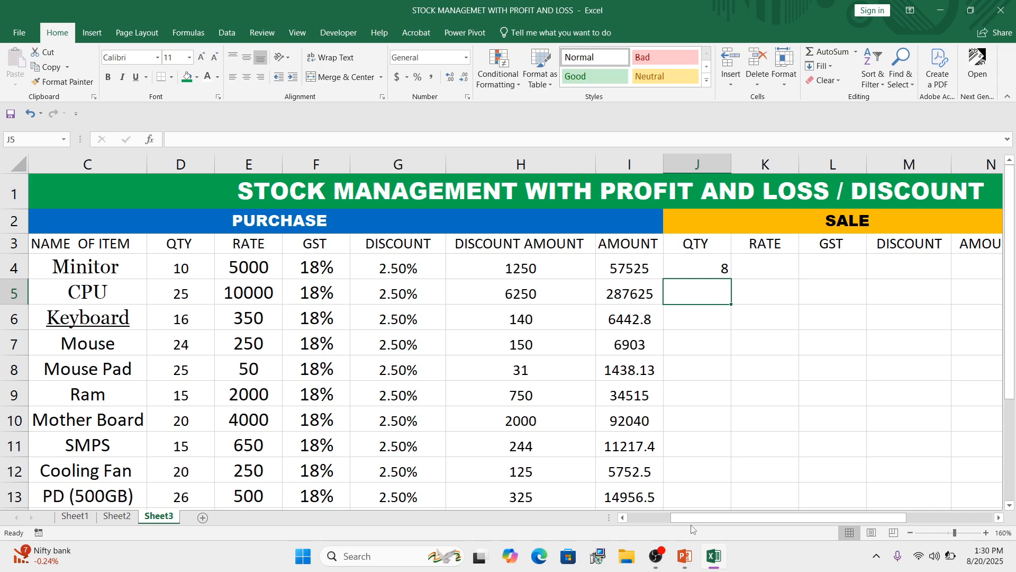
type("21")
key("Return")
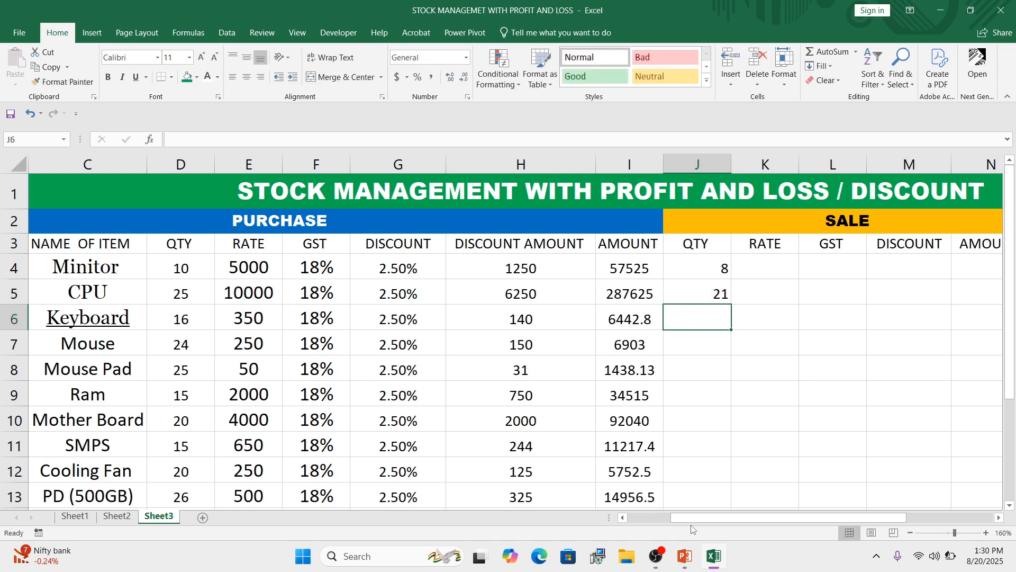
type("14")
key("Return")
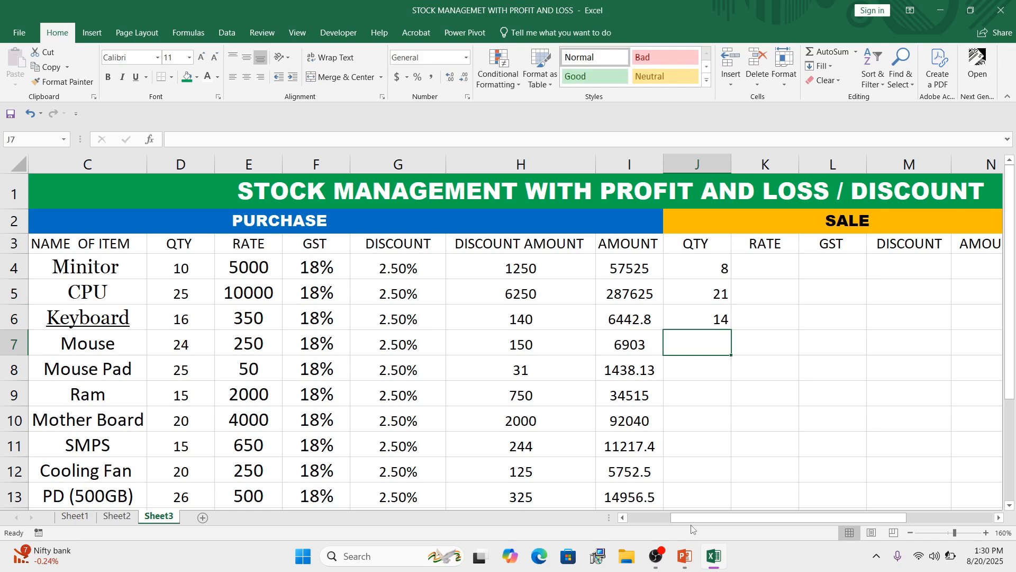
Enter the sale quantities 10, 10, 10 and 8 for Mouse through Mother Board in J7:J10.
type("10")
key("Return")
type("10")
key("Return")
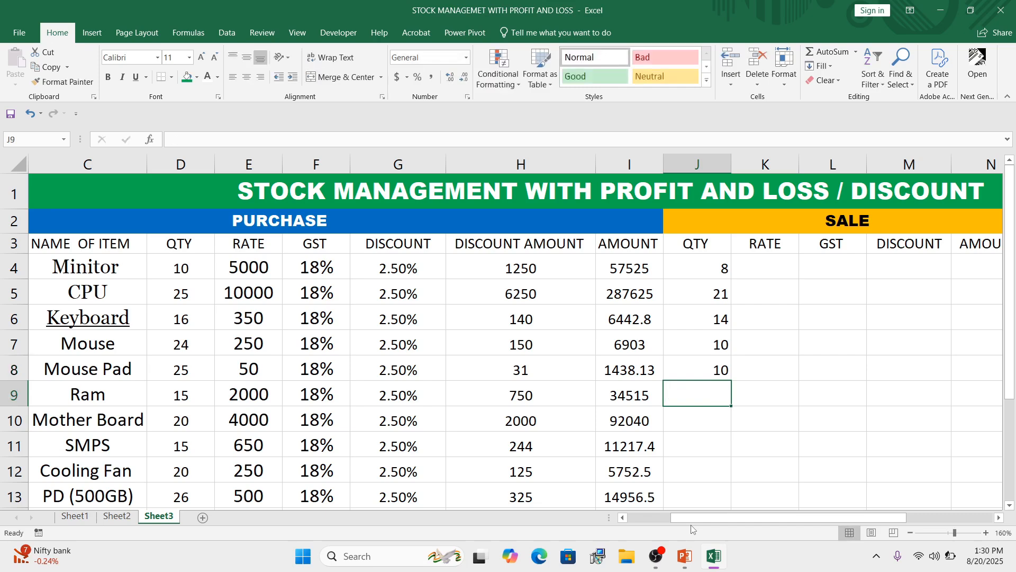
type("10")
key("Return")
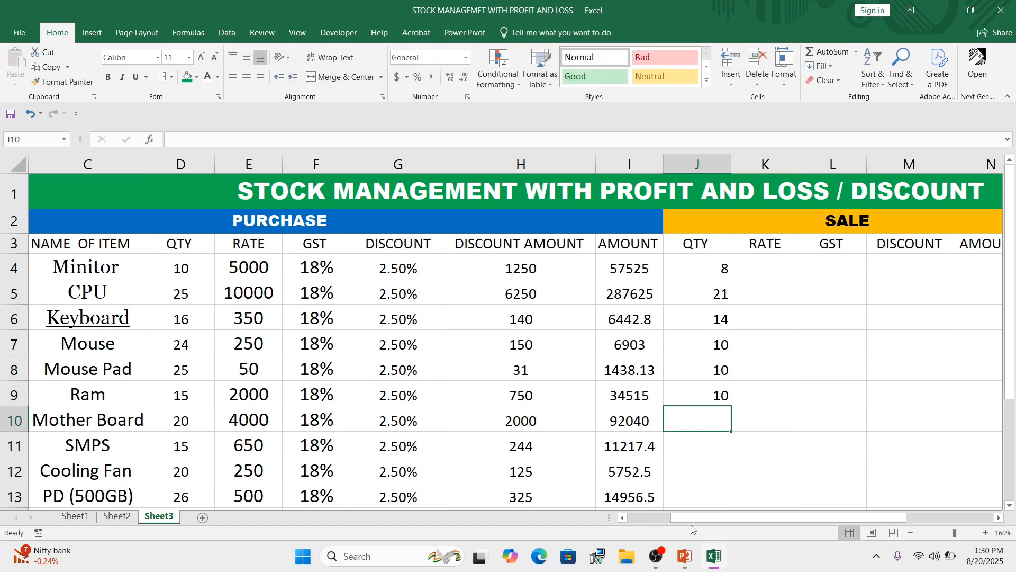
mouse_move(691, 547)
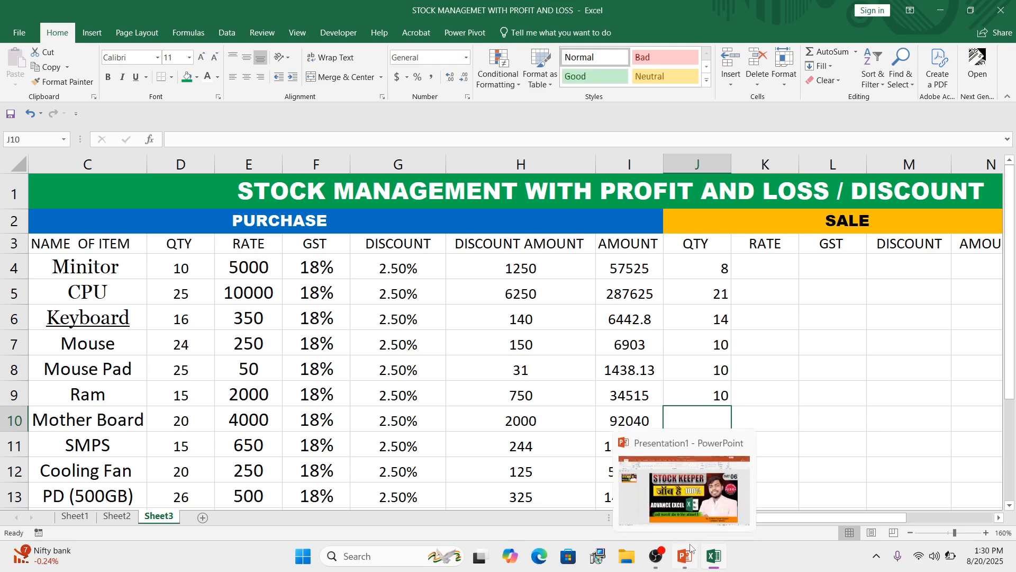
type("8")
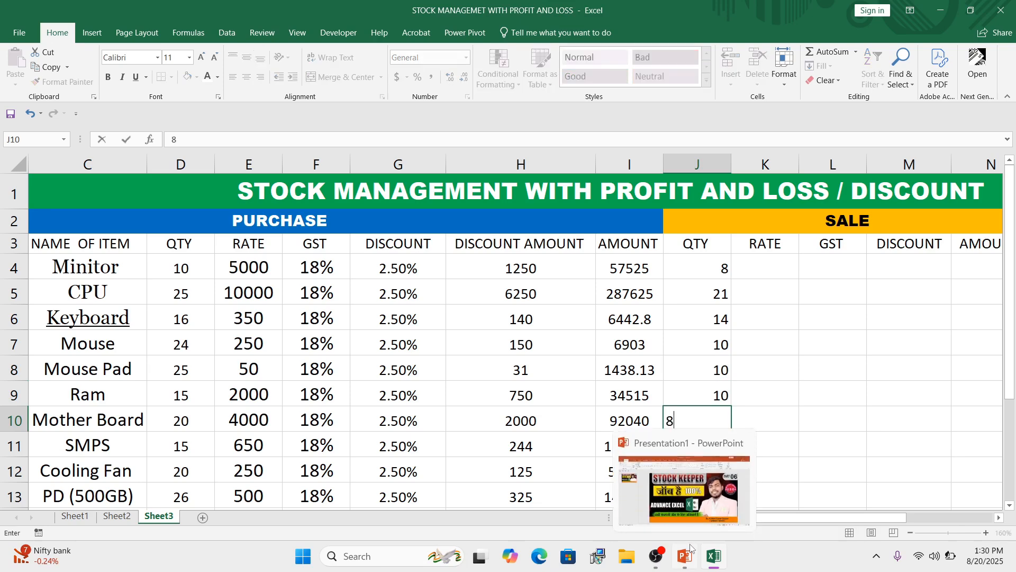
key("Return")
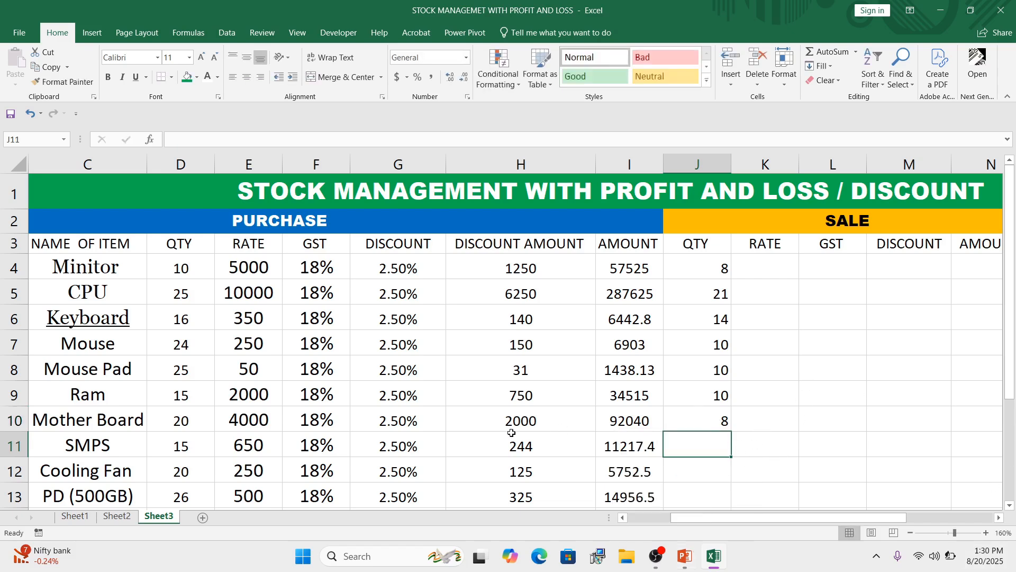
Enter the sale quantities 10, 15 and 15 for SMPS, Cooling Fan and PD (500GB) in J11:J13.
type("1")
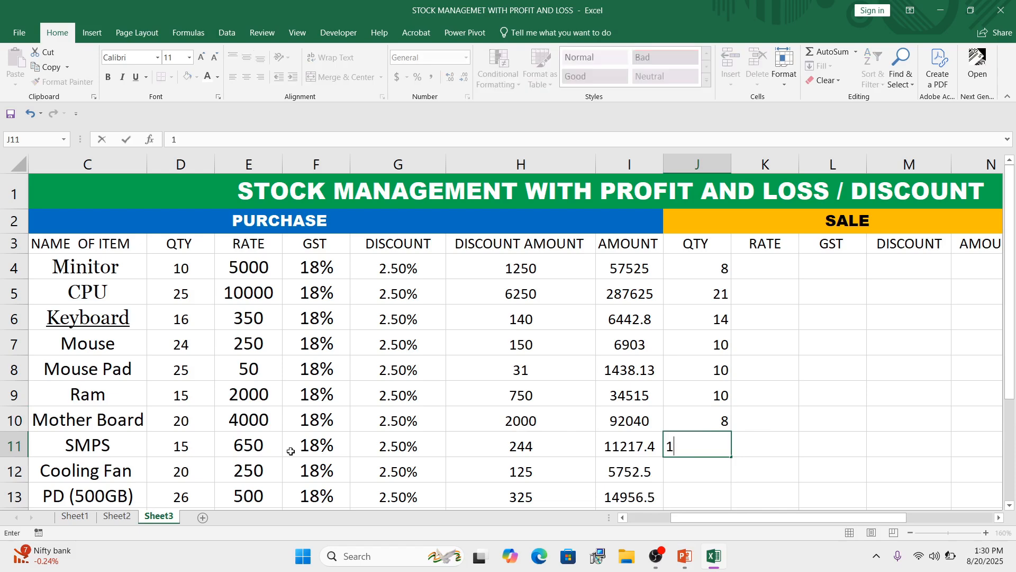
type("0")
key("Return")
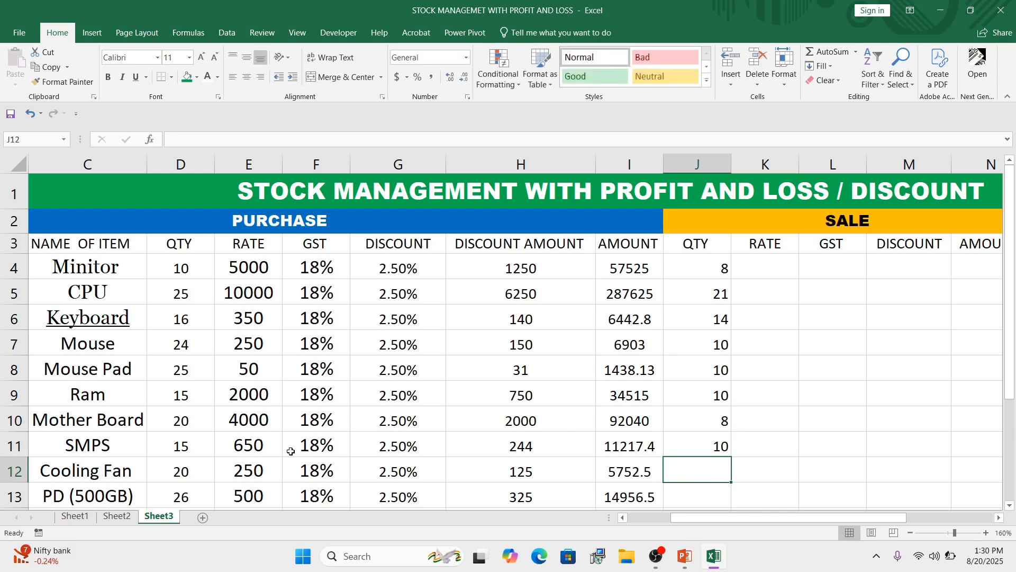
type("15")
key("Return")
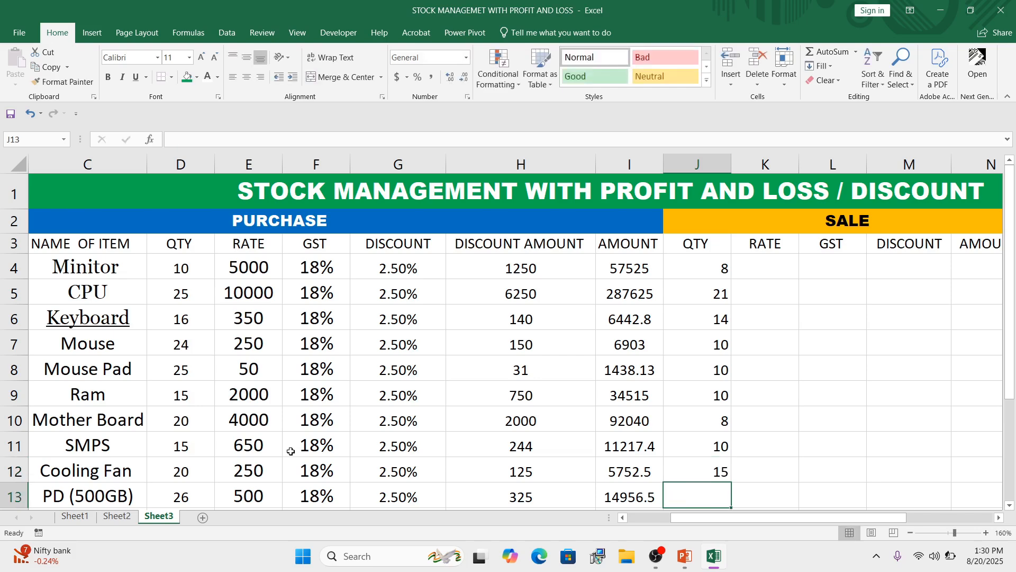
type("15")
key("Return")
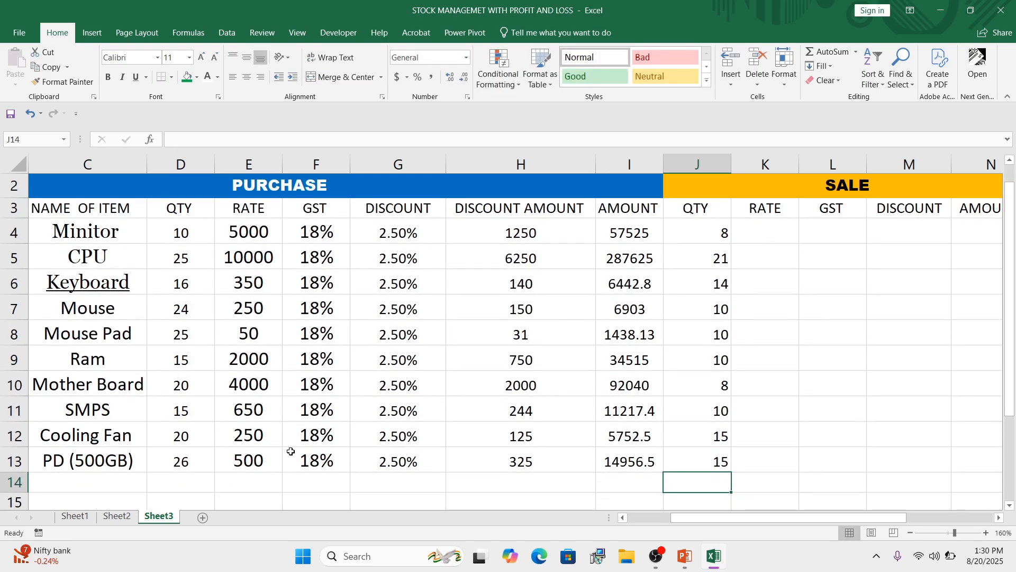
Center the sale quantities in J4:J13 horizontally.
scroll(662, 370, "up", 1)
left_click_drag(701, 273, 710, 486)
left_click(246, 77)
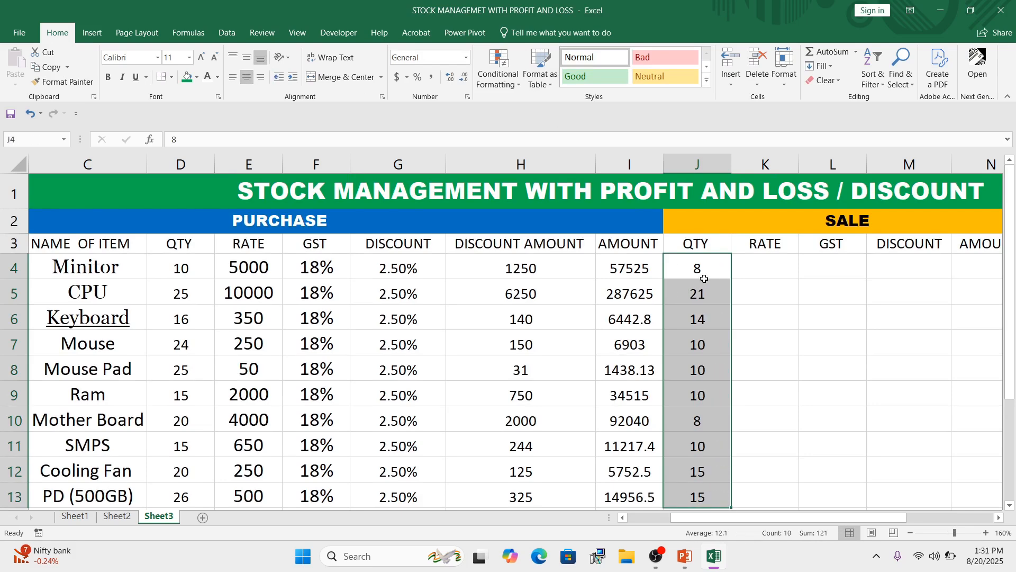
left_click(177, 266)
left_click(688, 265)
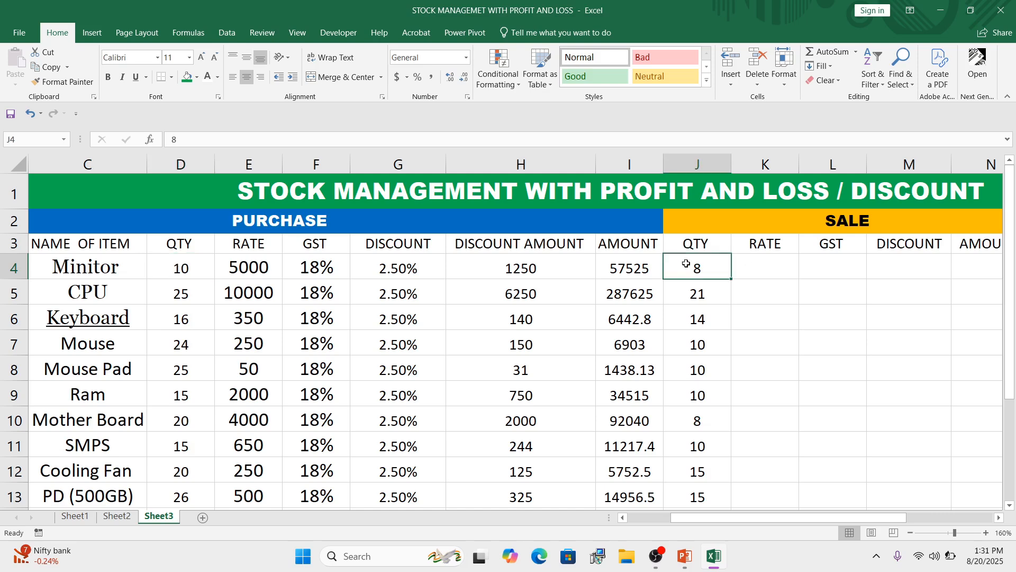
Copy the sale rates in I4:I13 on Sheet2 and paste them into the SALE RATE column on Sheet3, starting at K4.
left_click(768, 259)
left_click(117, 516)
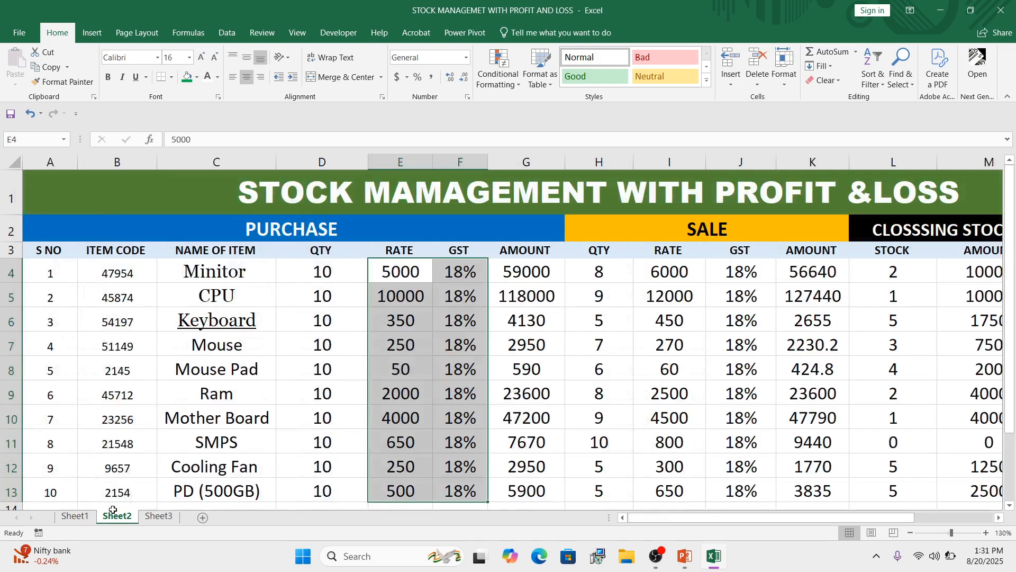
left_click_drag(684, 272, 667, 495)
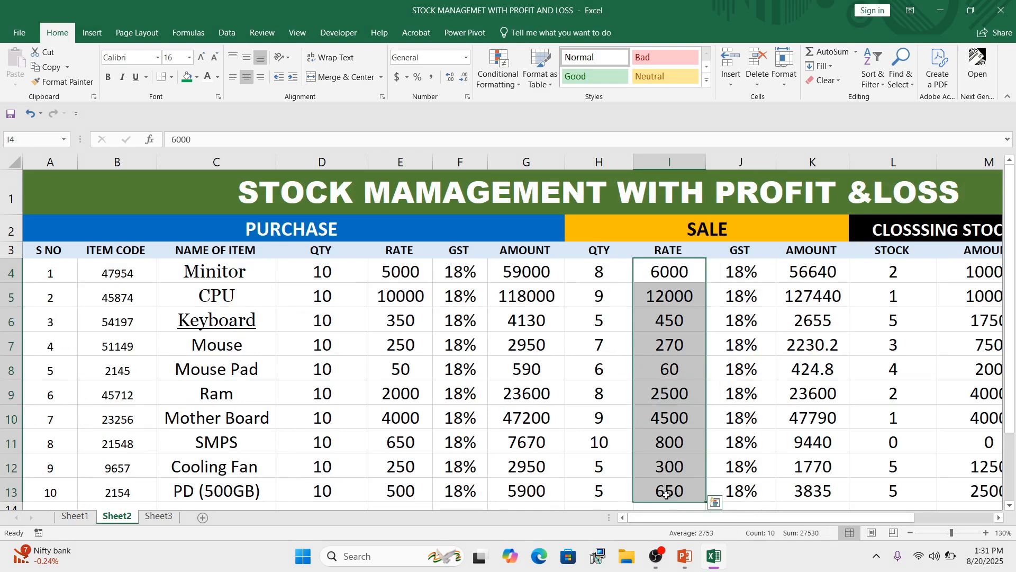
key("ctrl+c")
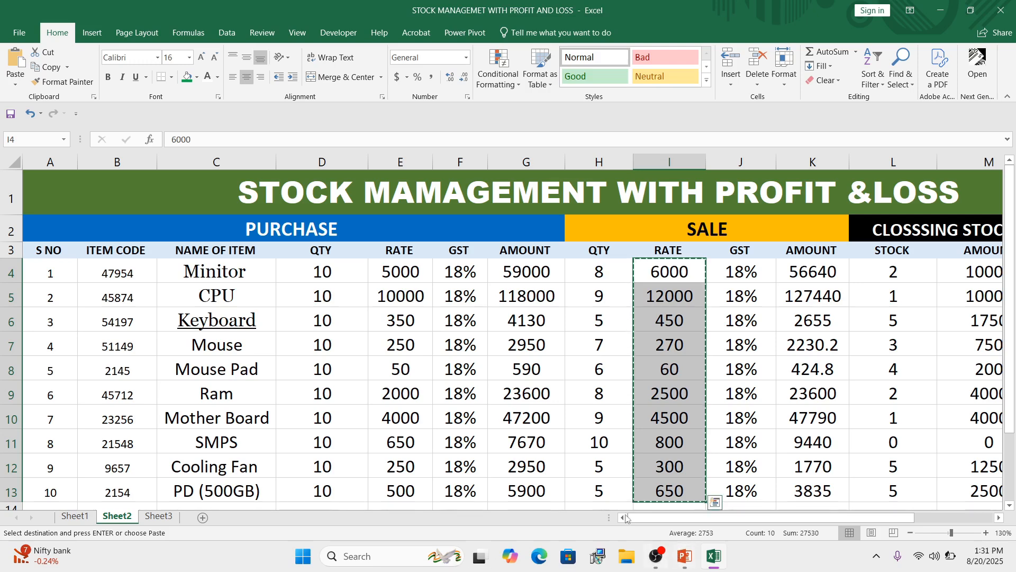
left_click(165, 517)
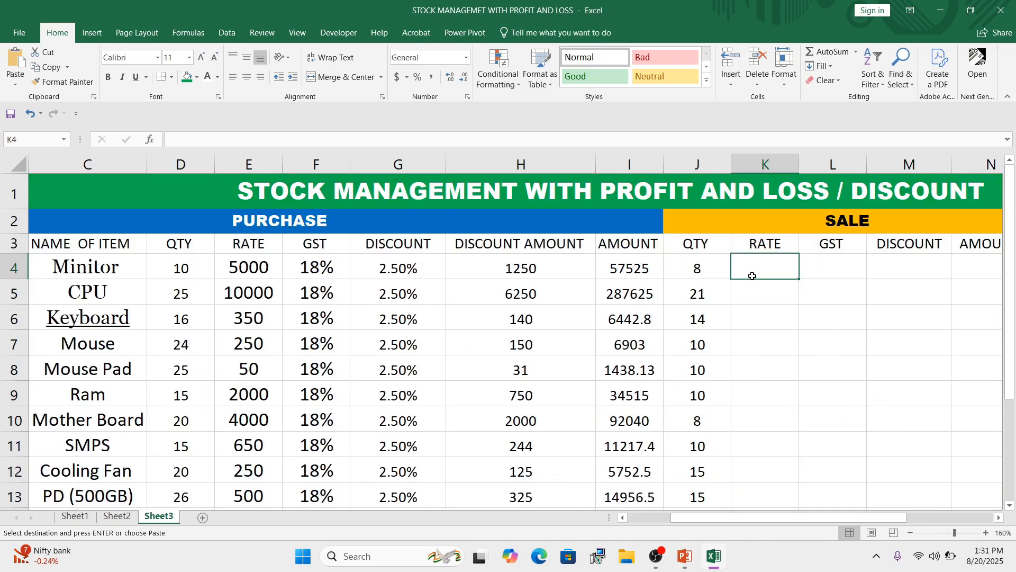
key("Escape")
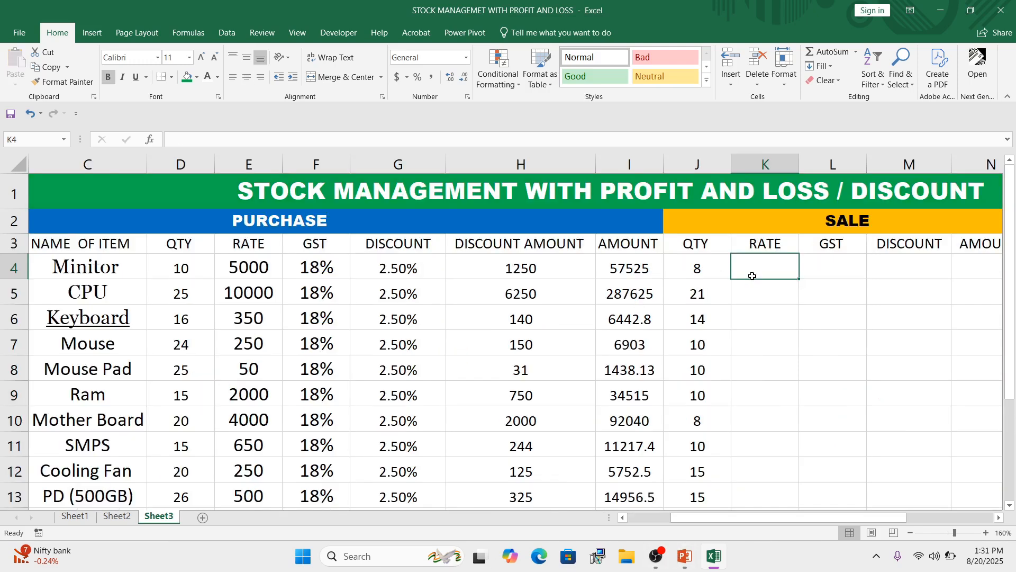
left_click(126, 516)
key("ctrl+c")
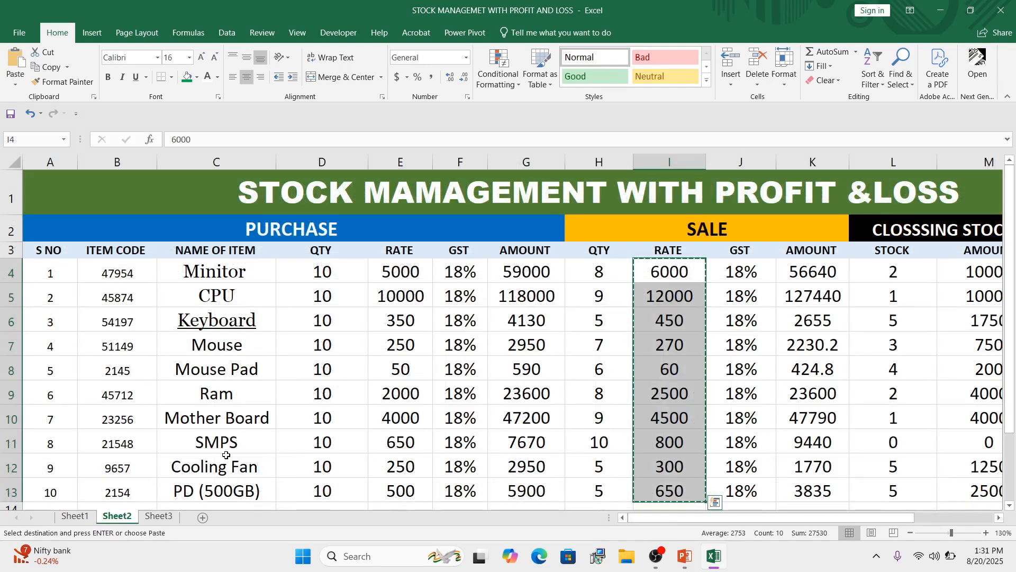
left_click(159, 516)
left_click(767, 267)
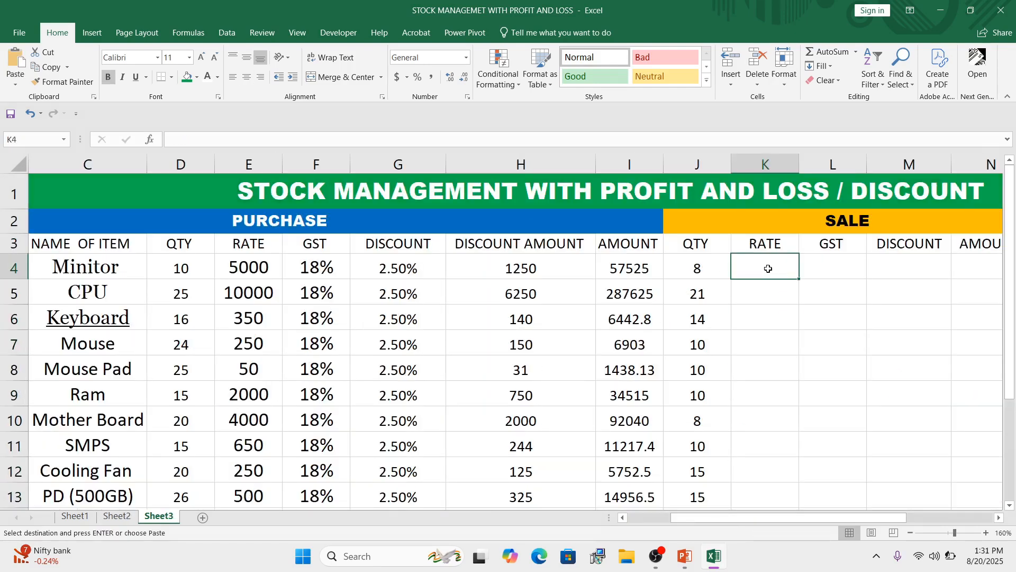
key("ctrl+v")
Reduce the font size of the sale rates in K4:K13 to 12.
left_click(217, 57)
left_click(217, 57)
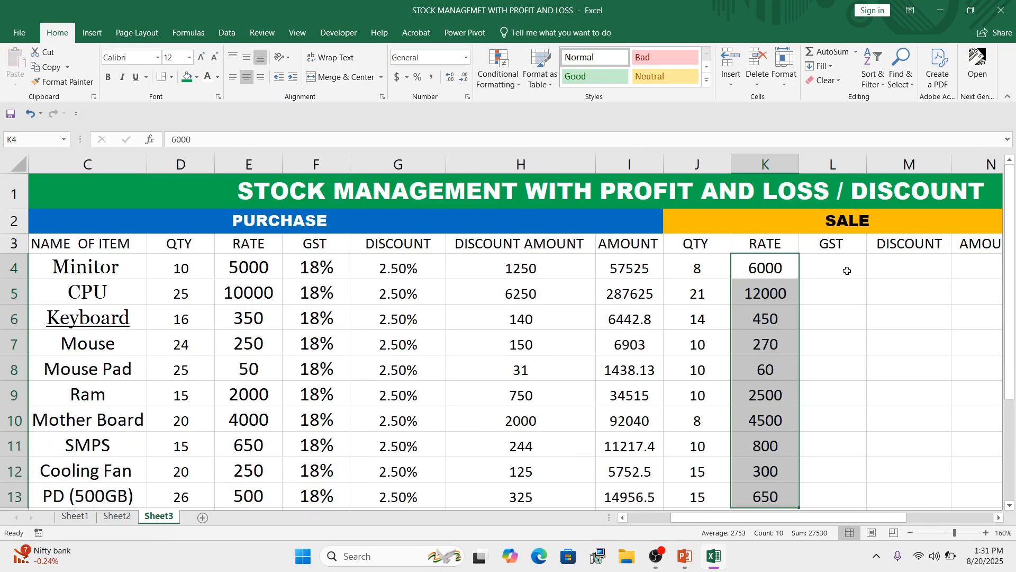
left_click(778, 267)
left_click(260, 265)
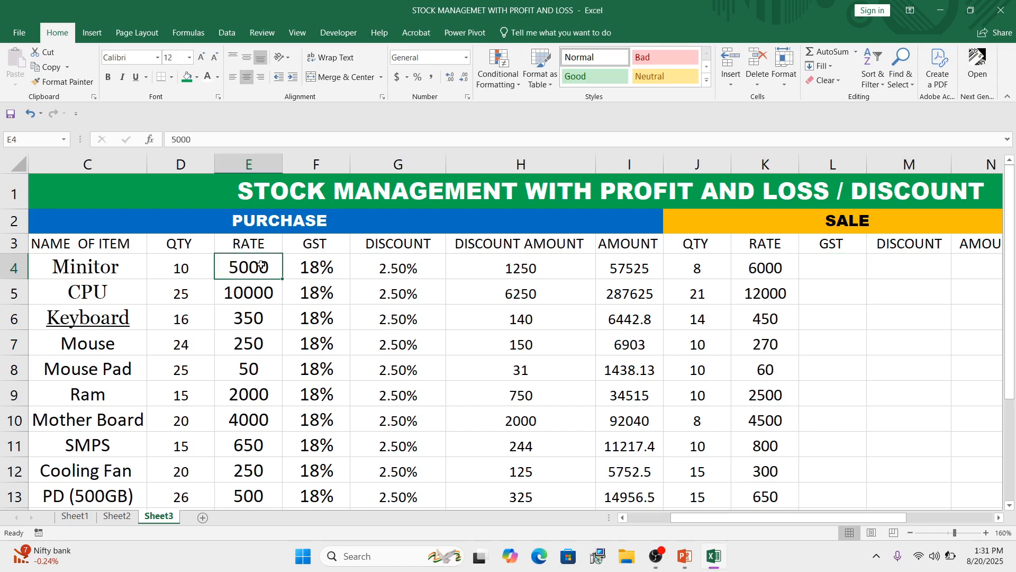
left_click(770, 267)
left_click(828, 269)
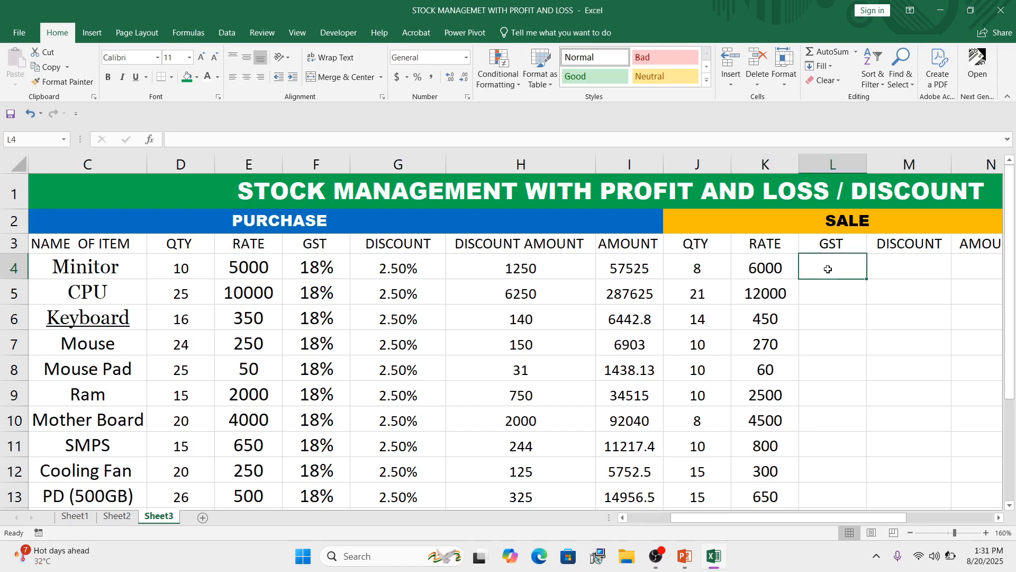
Enter 18% as the sale GST in L4, fill it down to L13 and center the values horizontally.
type("18%")
key("Return")
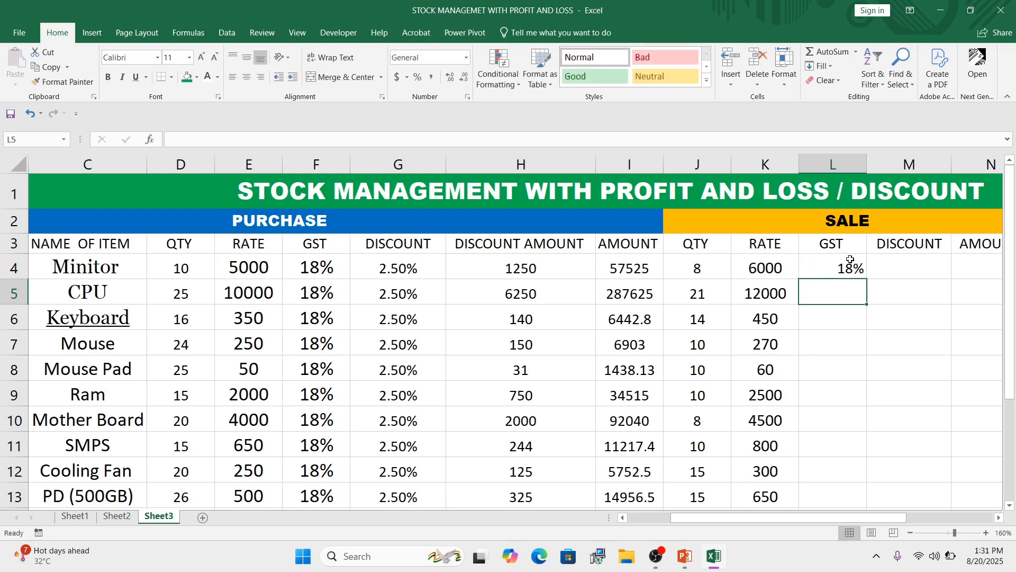
left_click(848, 264)
left_click_drag(867, 278, 868, 503)
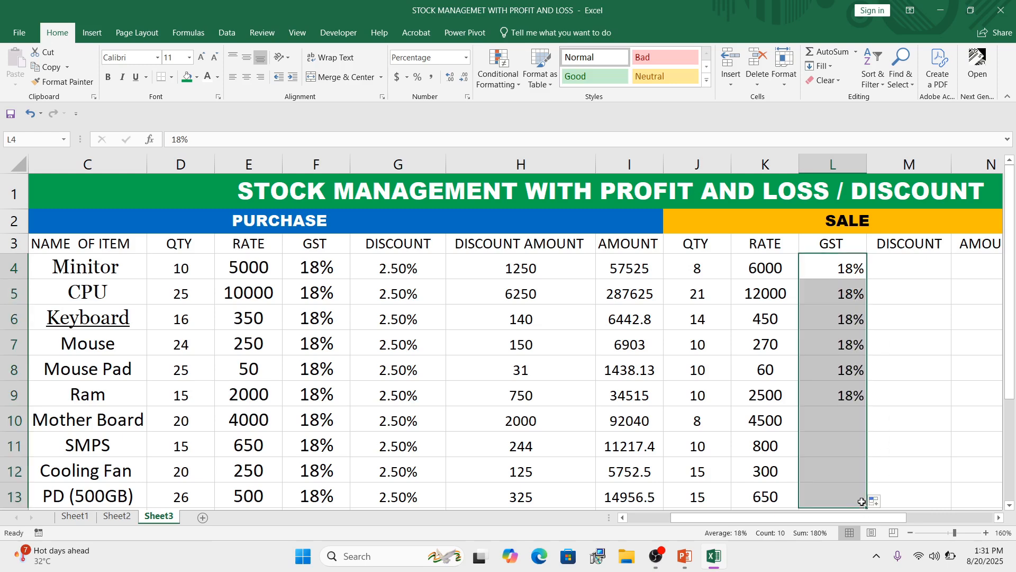
left_click(247, 77)
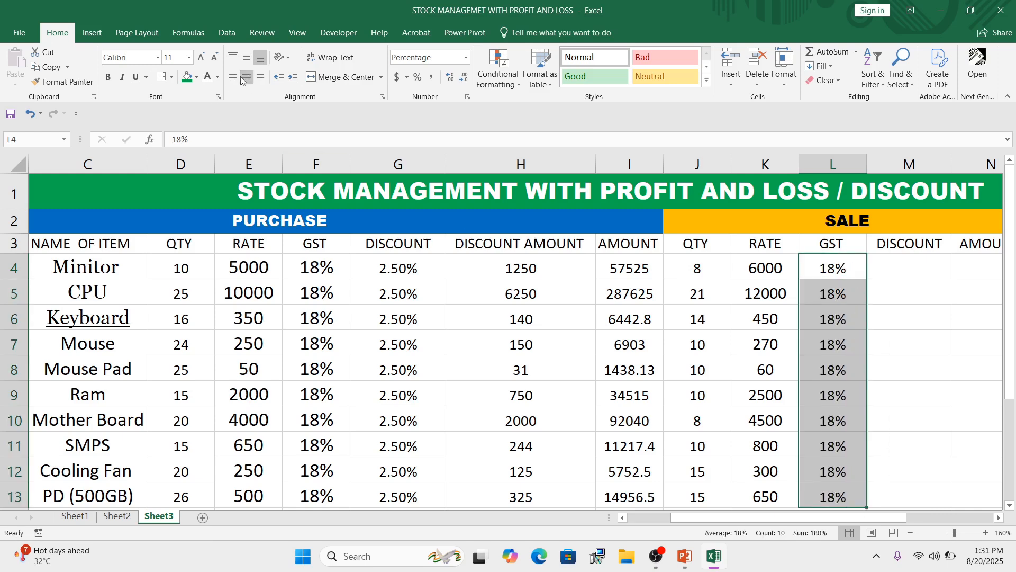
scroll(833, 390, "down", 1)
scroll(858, 365, "up", 2)
Enter a 3% sale discount in M4, center it horizontally and fill it down to M13.
left_click(887, 339)
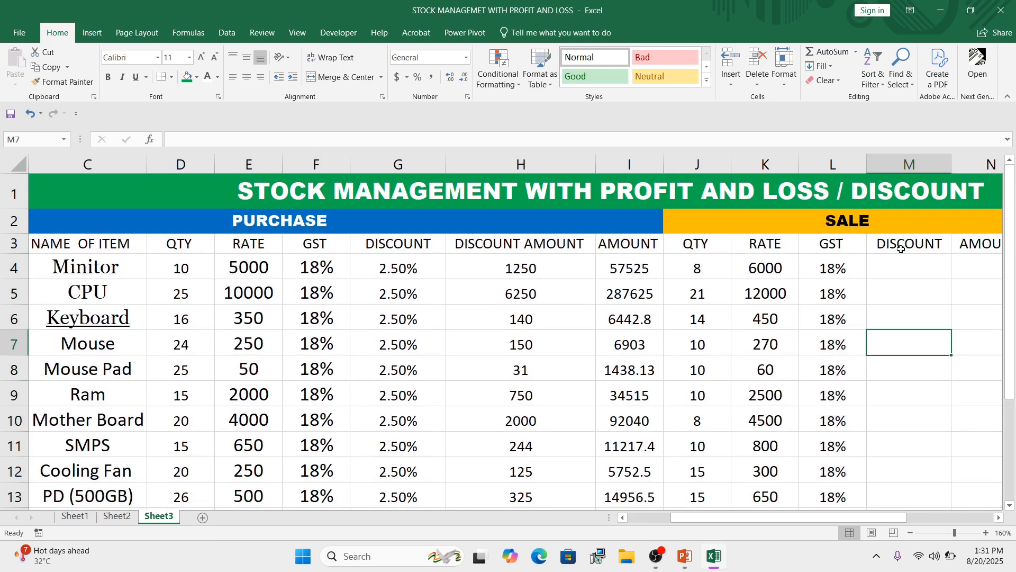
left_click(901, 263)
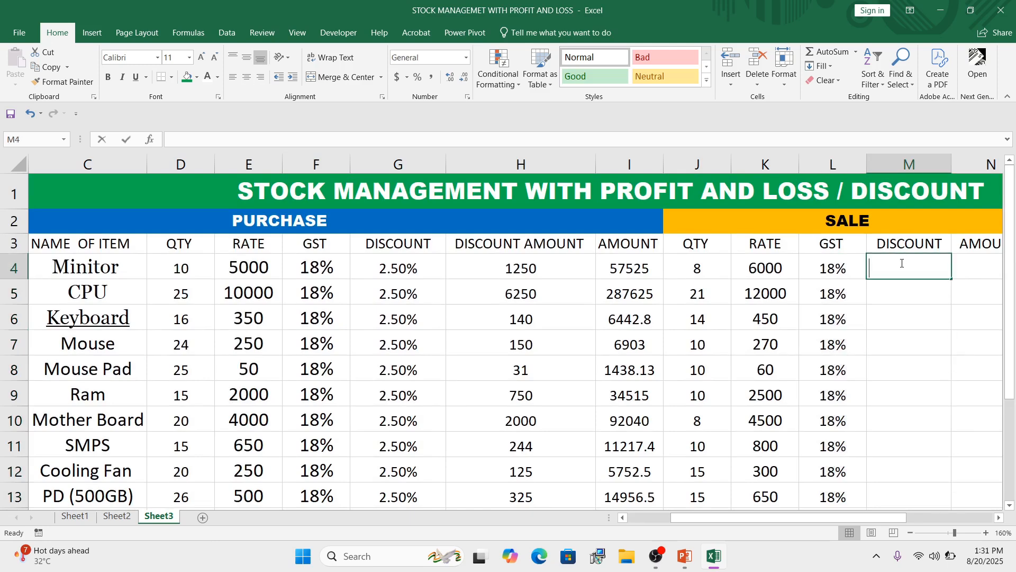
type("3%")
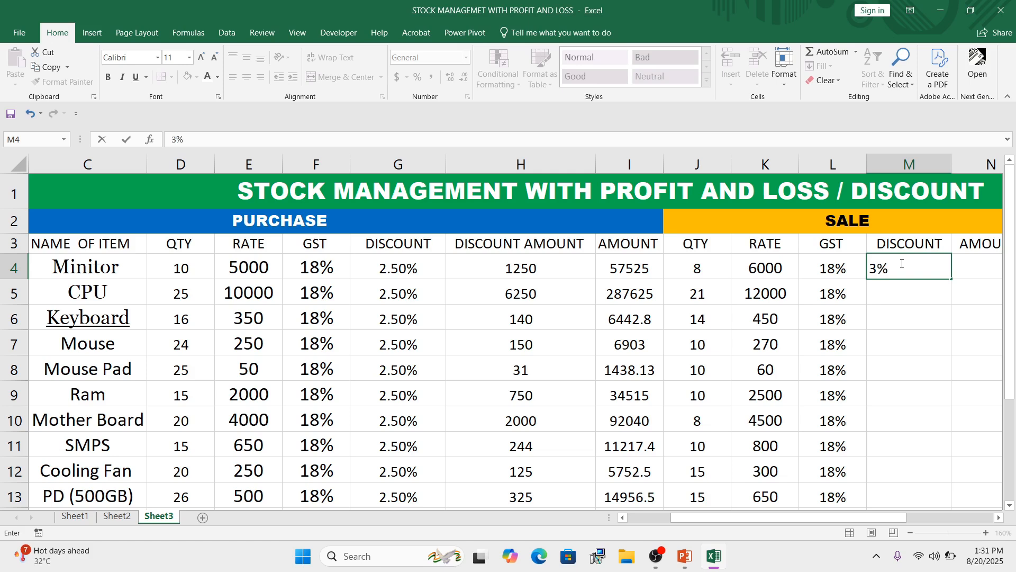
key("Return")
left_click(908, 274)
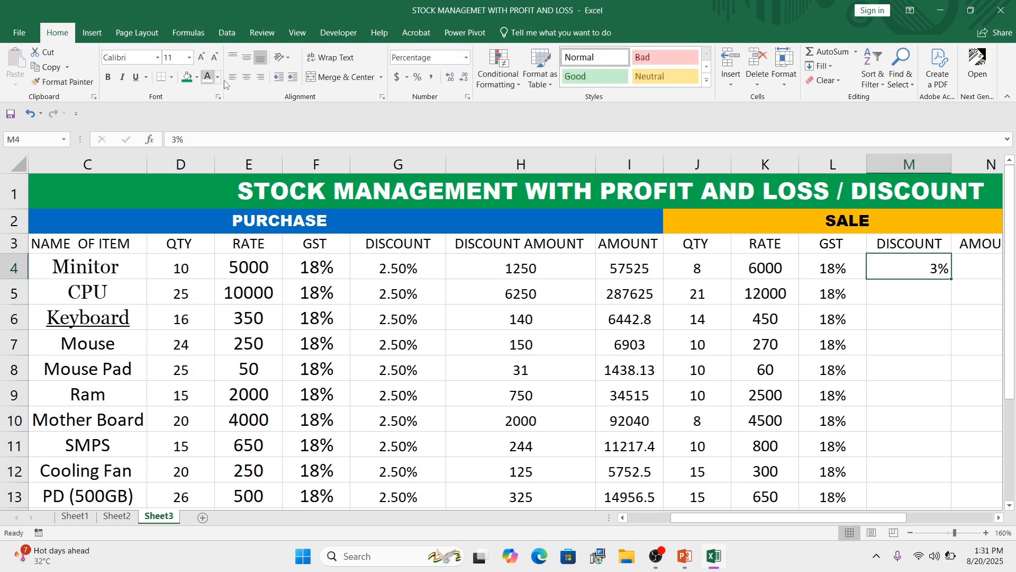
left_click(245, 78)
left_click_drag(953, 278, 932, 505)
left_click(921, 345)
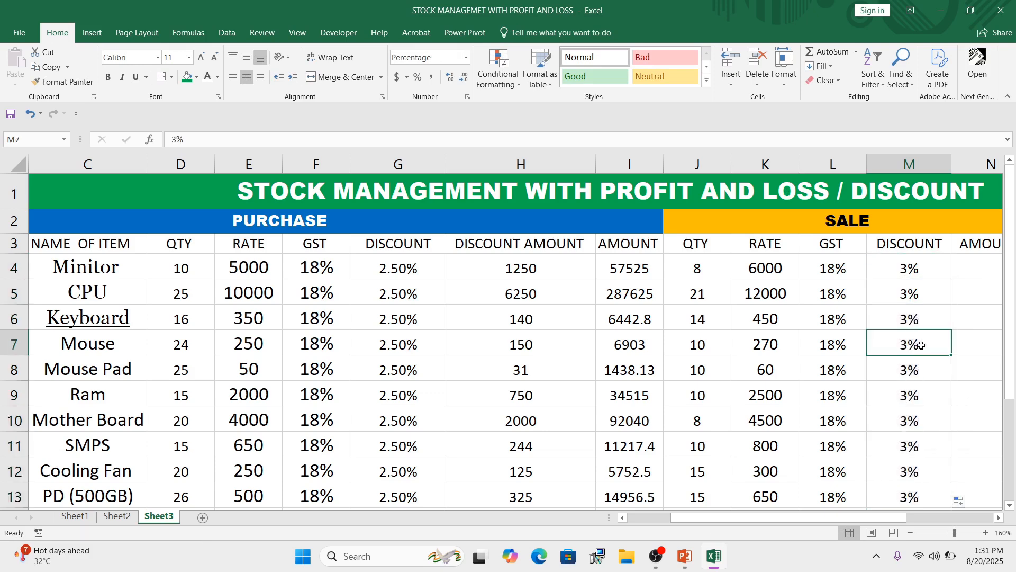
left_click(919, 275)
key("Down")
key("Down")
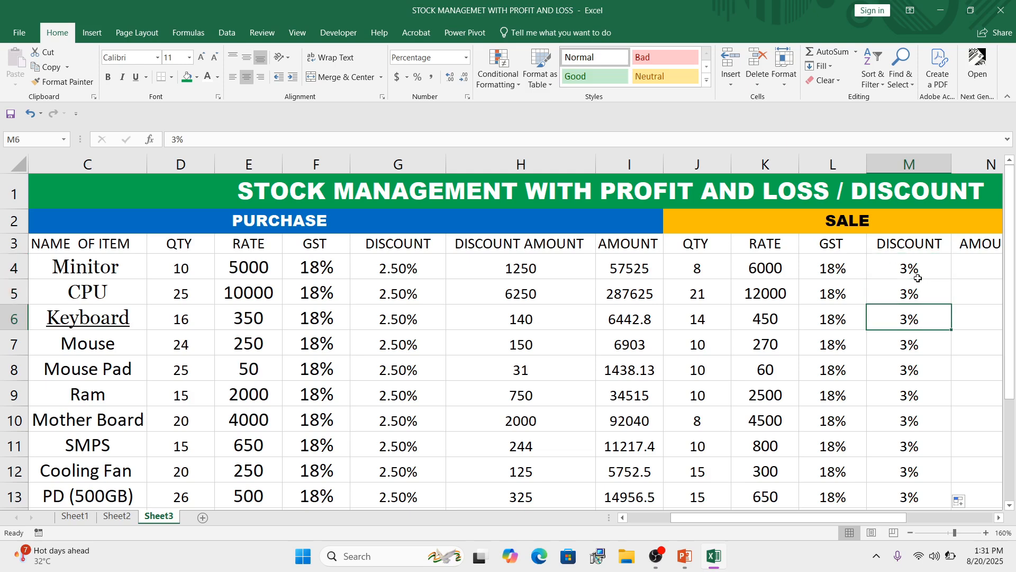
key("Up")
key("Up")
Calculate the sale amount for Minitor in N4 with the formula =(J4*K4)*(1+L4)*(1-M4).
key("Right")
left_click(895, 293)
left_click(882, 256)
type("=(")
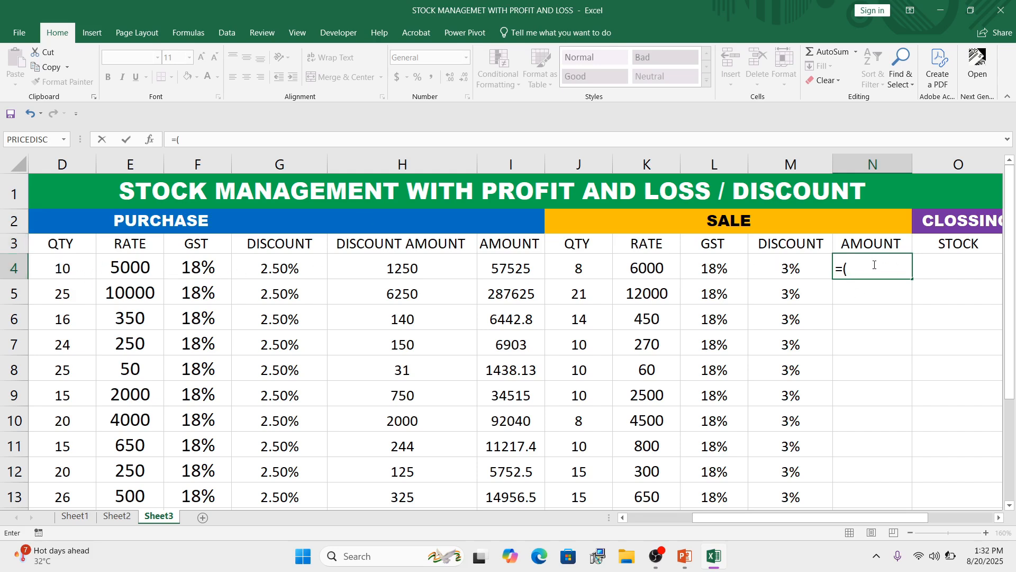
left_click(579, 269)
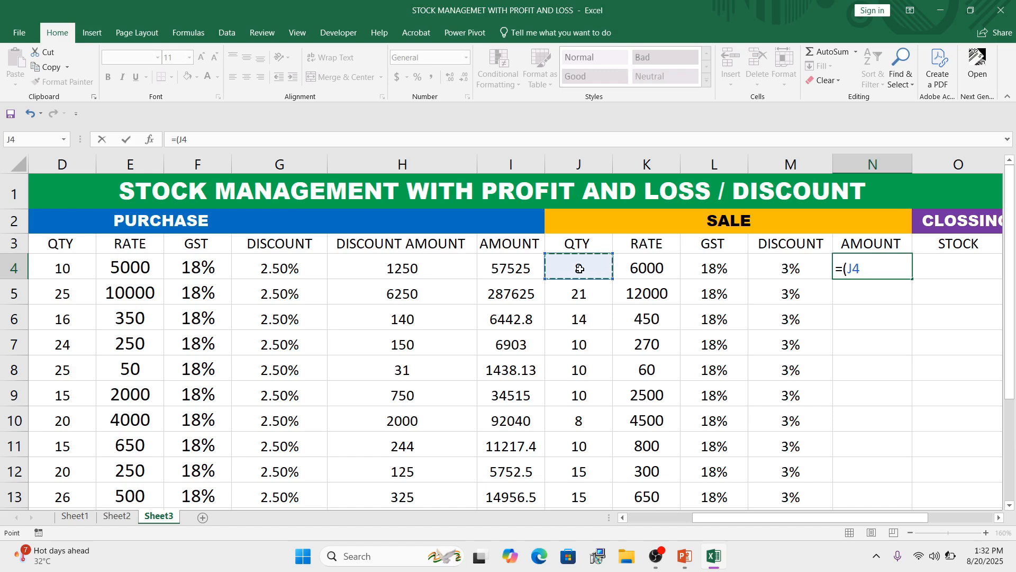
type("*")
left_click(641, 267)
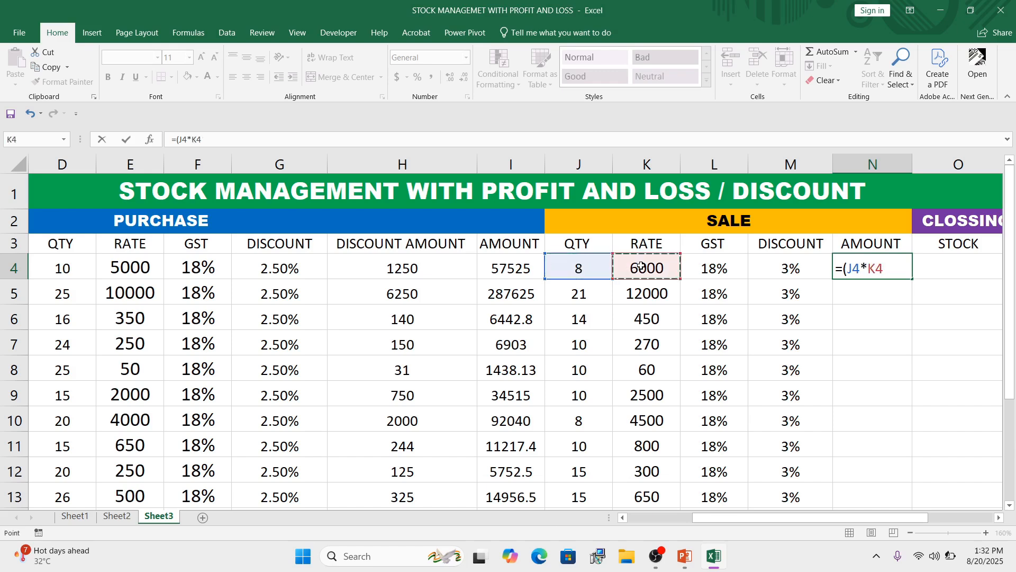
type("*K4)*")
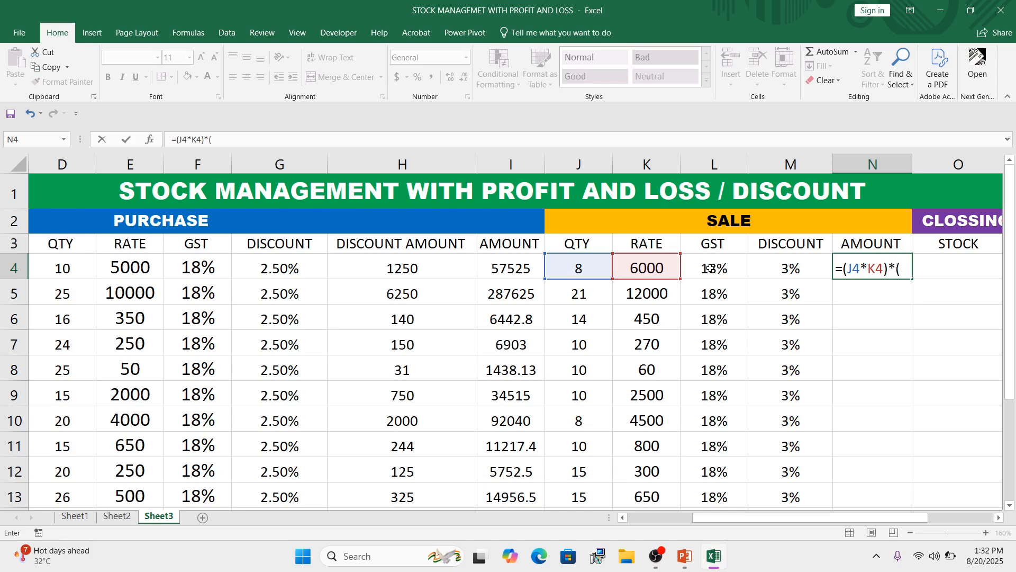
type("(1+")
left_click(728, 270)
type(")")
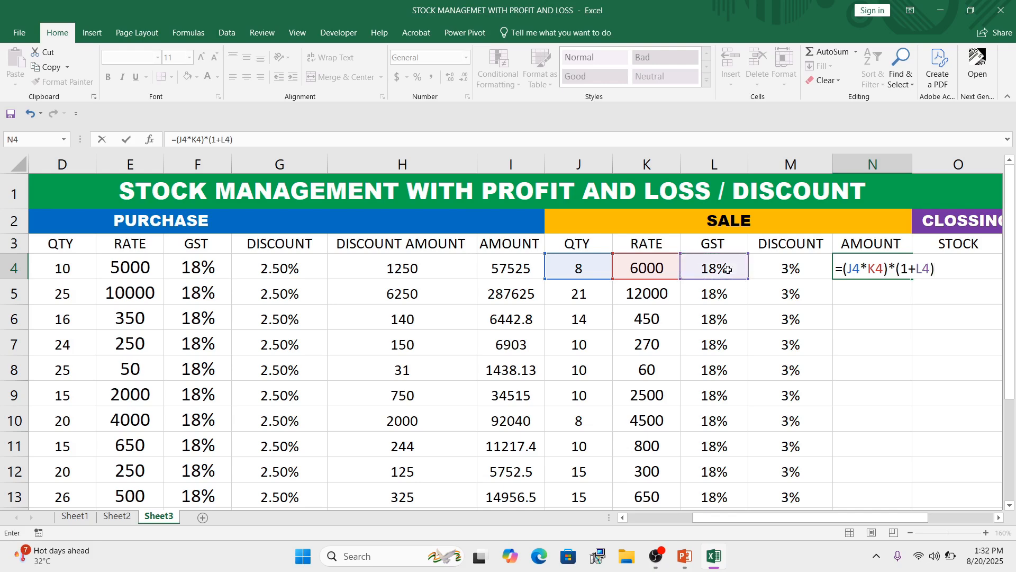
type("*(1-")
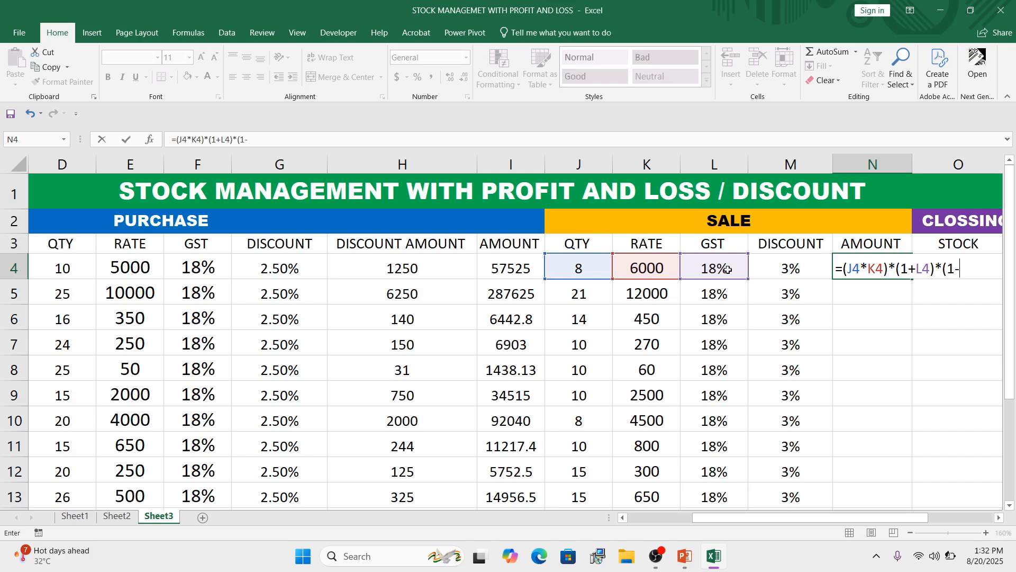
left_click(800, 268)
type(")")
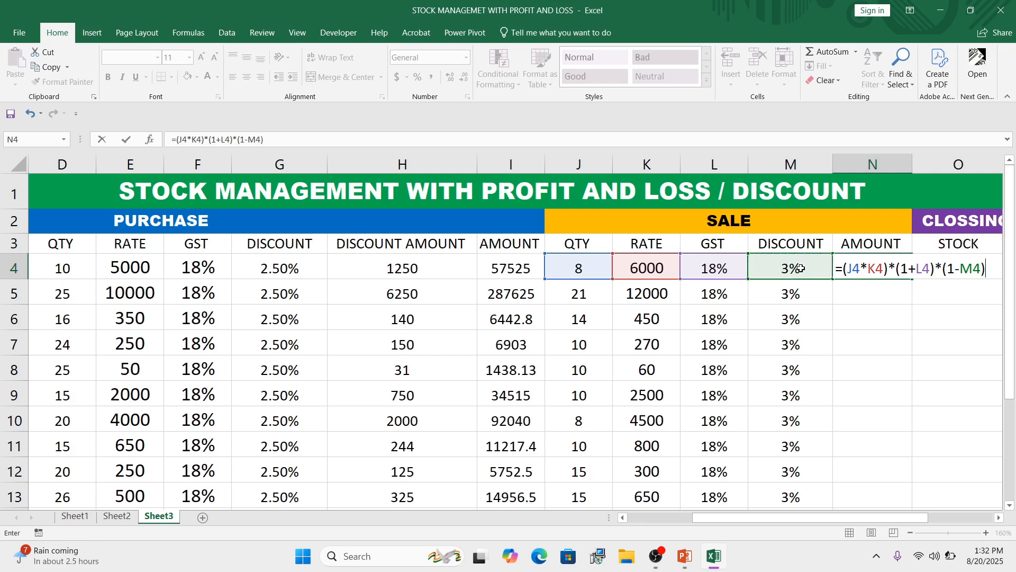
key("Return")
Center the sale amount in N4 horizontally and fill its formula down to N13.
left_click(866, 267)
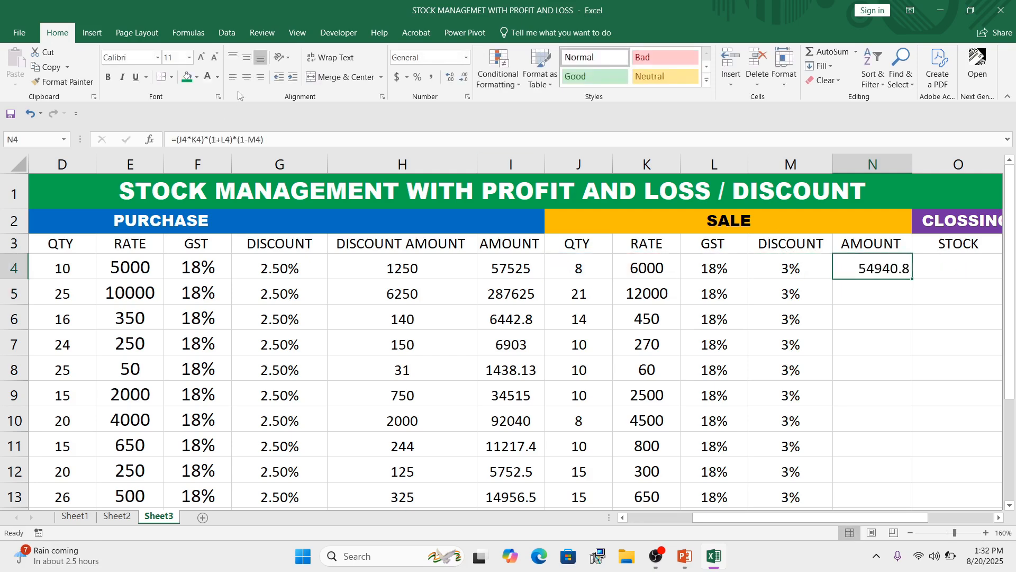
left_click(246, 78)
left_click_drag(912, 278, 904, 446)
scroll(878, 291, "up", 1)
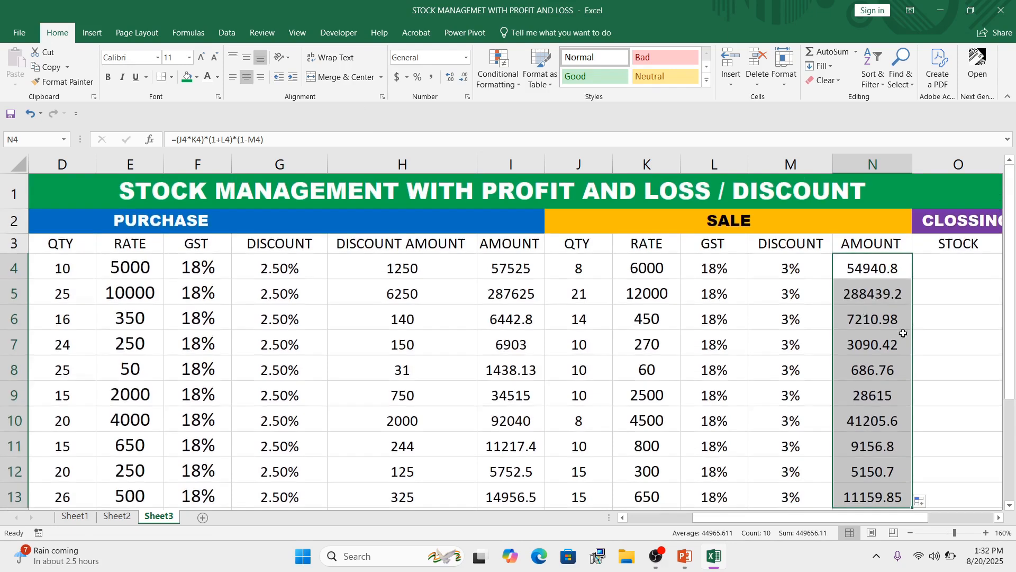
left_click(874, 269)
Calculate the closing stock for Minitor in O4 with the formula =(D4-J4), subtracting sale quantity from purchase quantity.
left_click(926, 270)
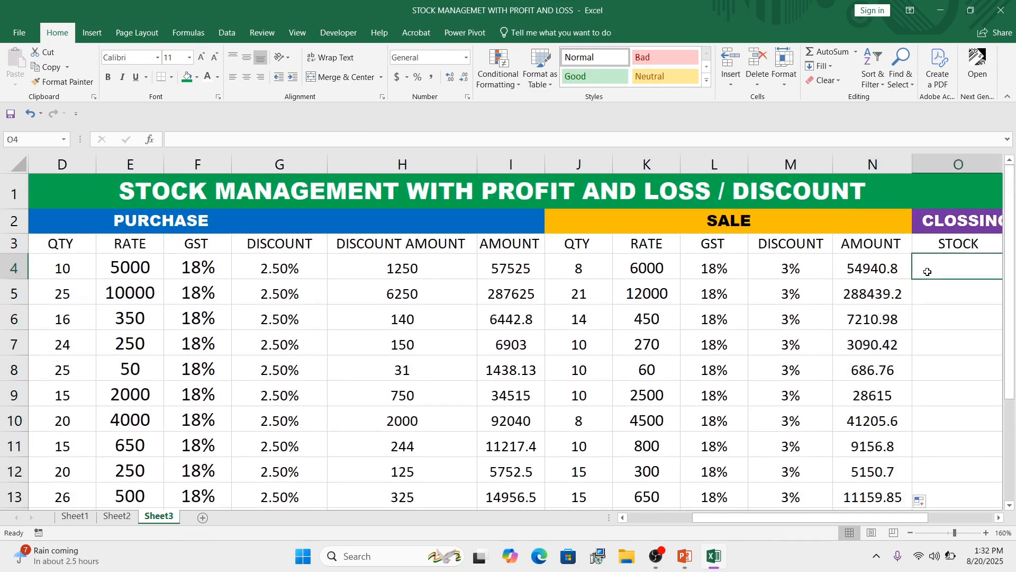
scroll(928, 271, "right", 3)
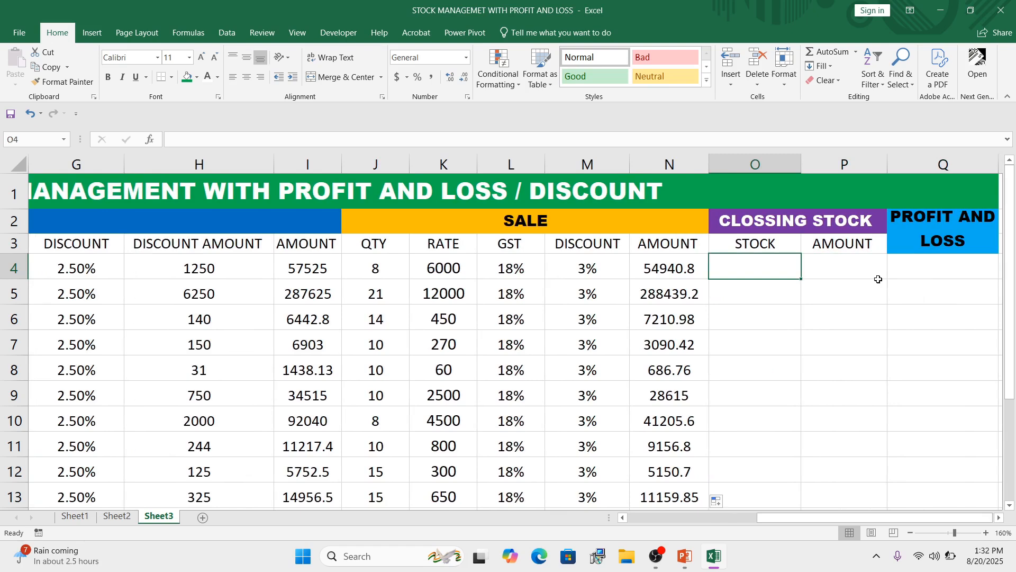
type("=(")
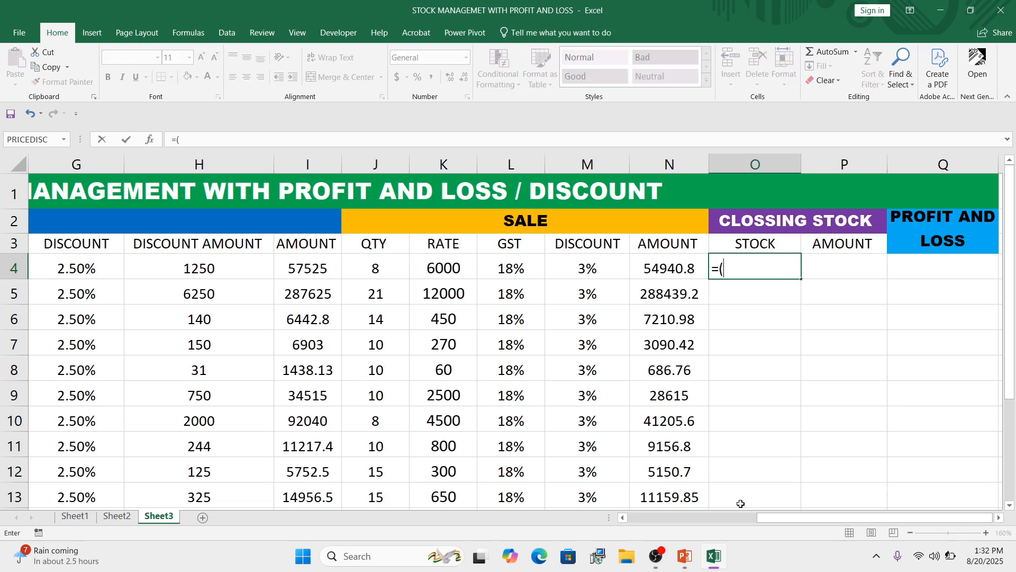
left_click_drag(769, 519, 751, 519)
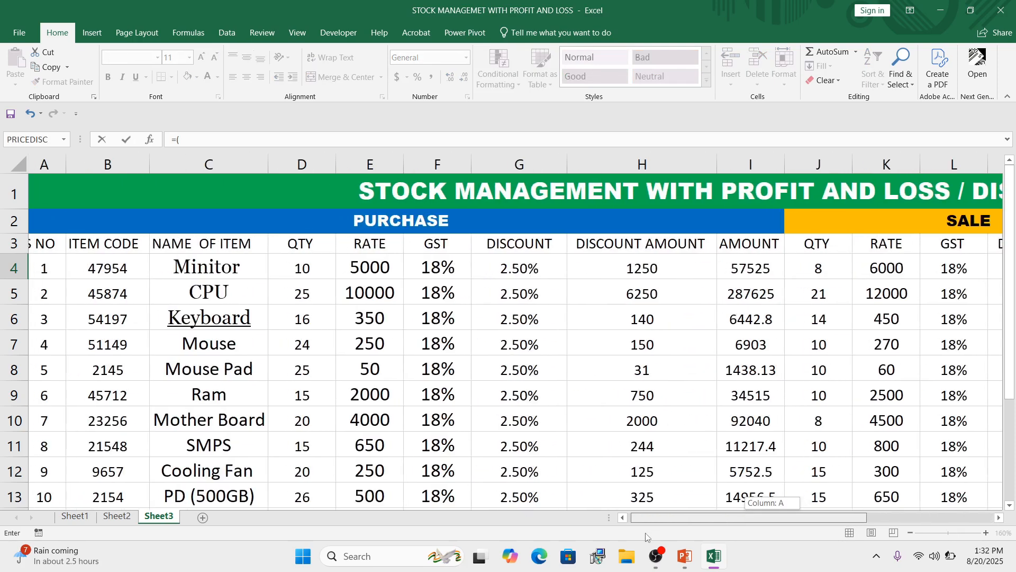
left_click(312, 270)
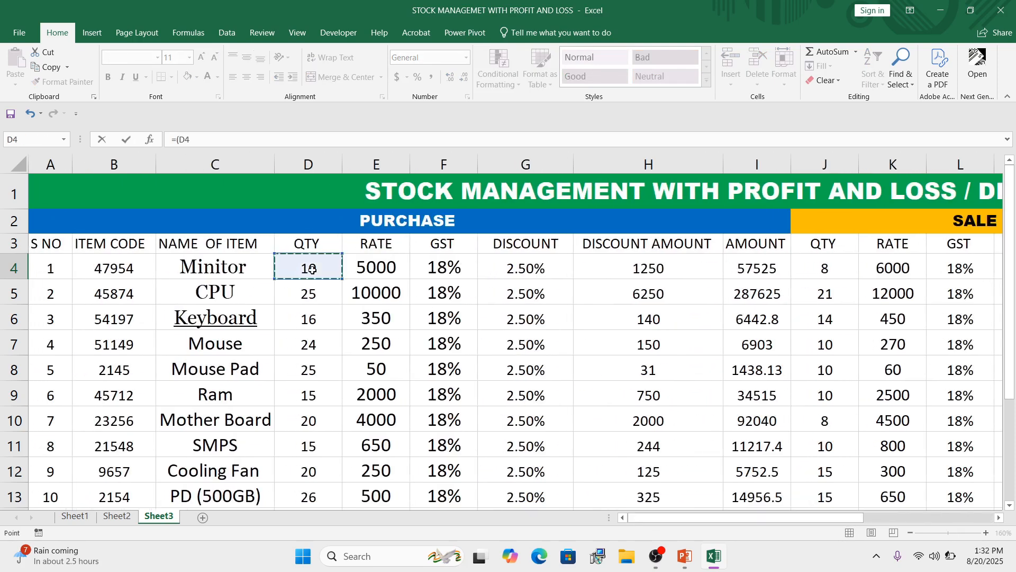
type("-")
left_click(816, 267)
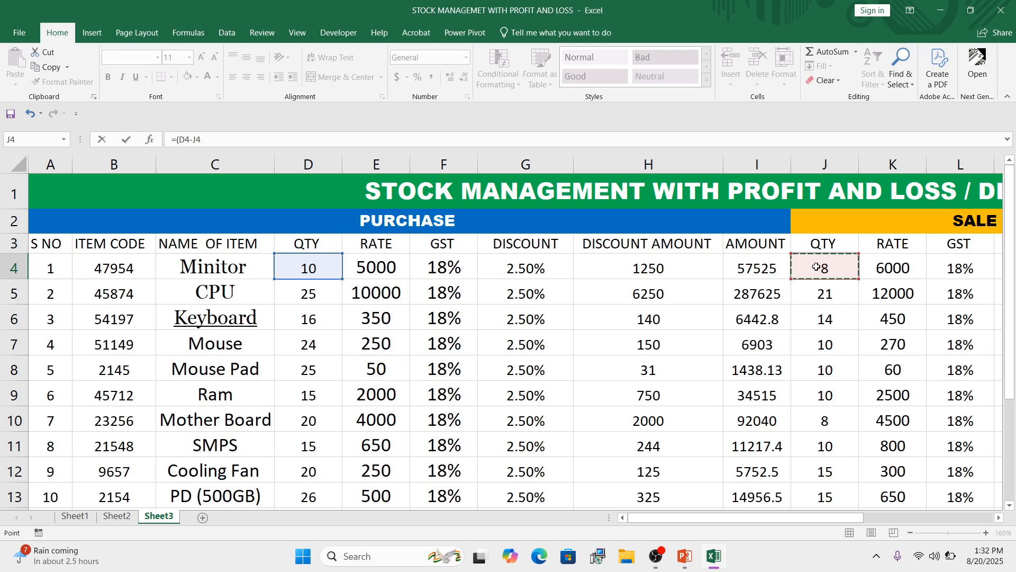
key("Return")
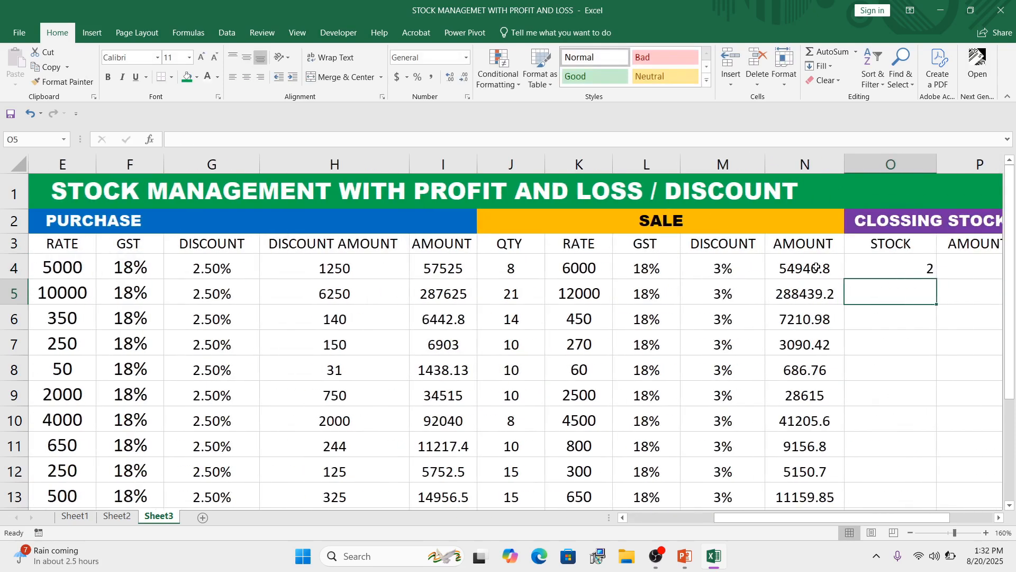
Fill the closing stock formula from O4 down to O13 and center the results horizontally.
left_click(879, 263)
left_click_drag(936, 280, 912, 446)
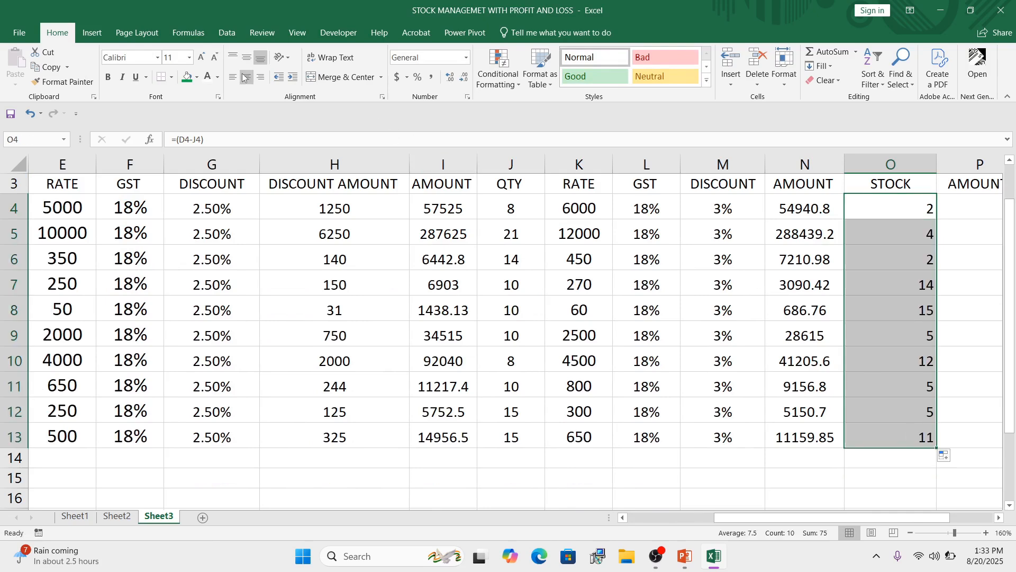
left_click(887, 234)
scroll(889, 231, "up", 1)
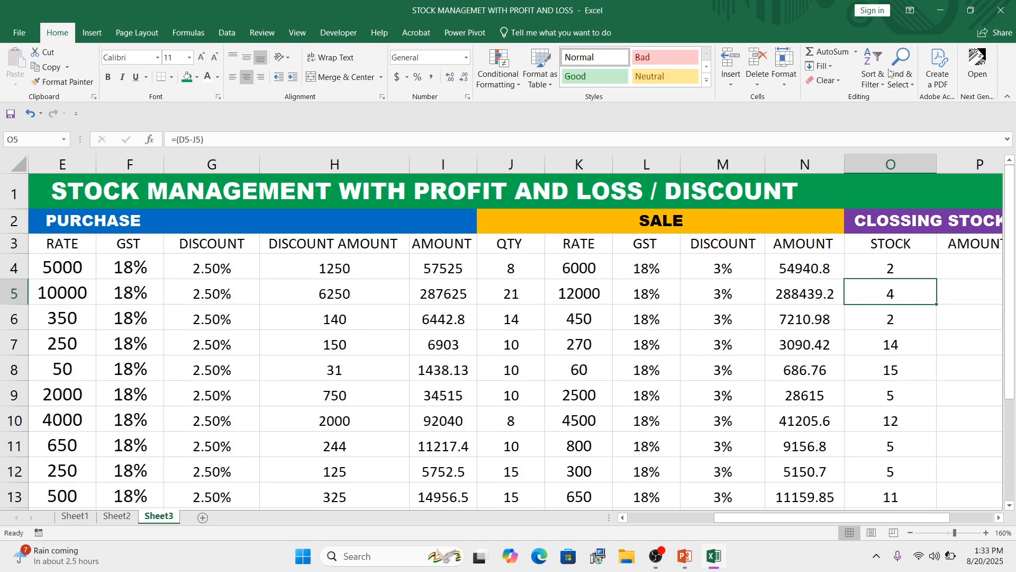
Calculate the closing stock amount for Minitor in P4 with the formula =(O4*E4), multiplying stock by purchase rate.
left_click(965, 264)
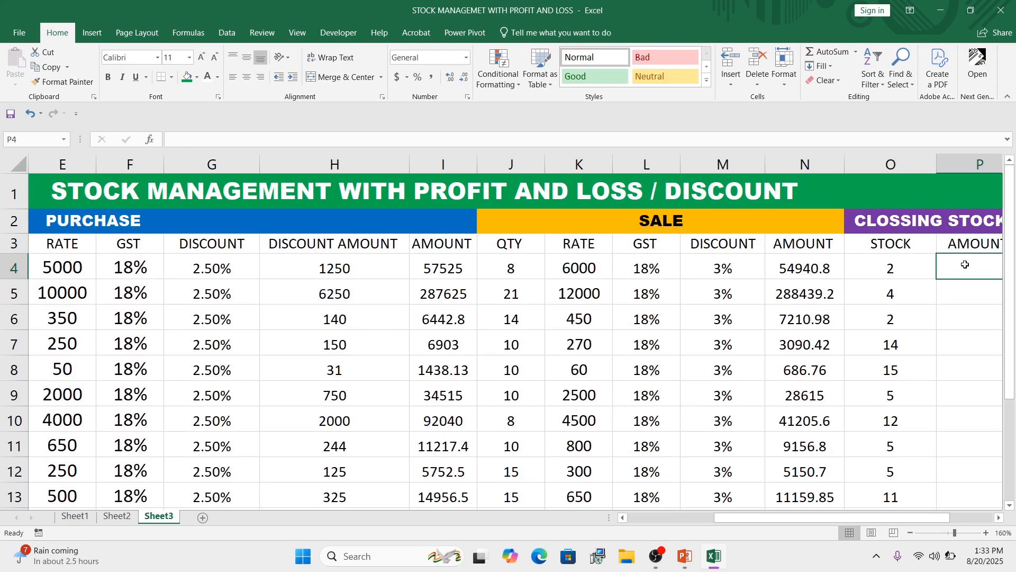
type("=(")
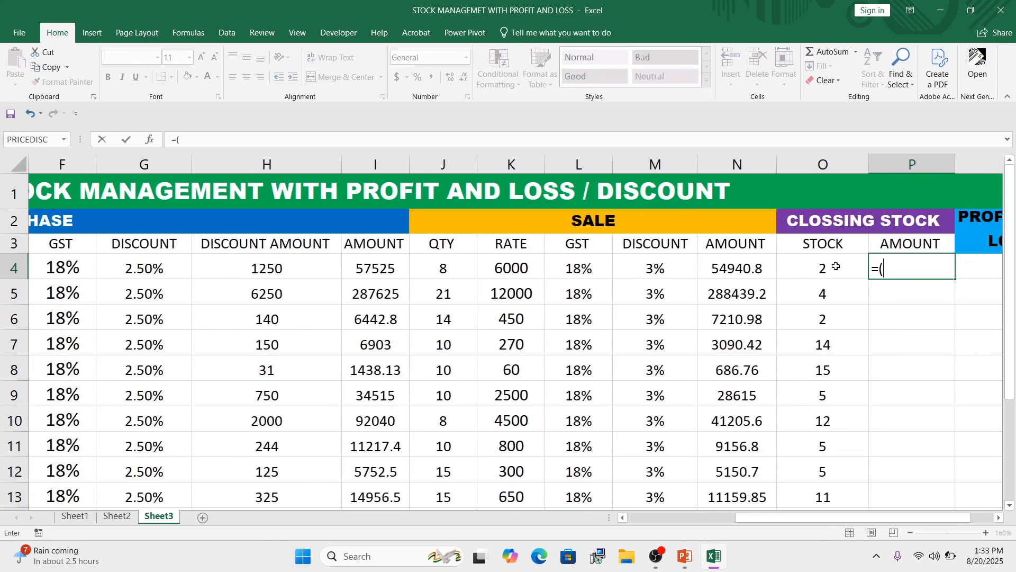
left_click(824, 268)
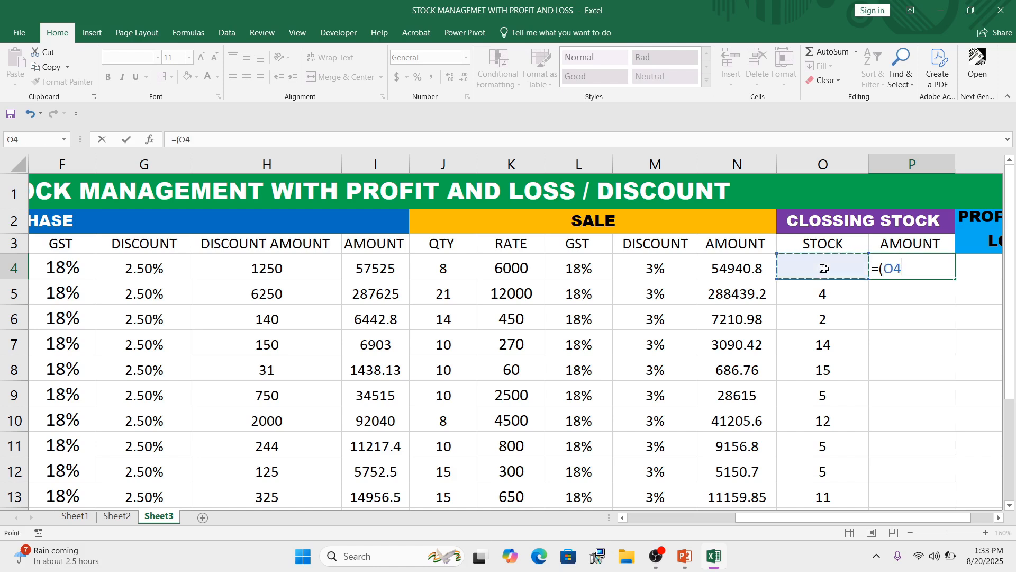
type("*")
left_click_drag(755, 520, 668, 533)
left_click(345, 269)
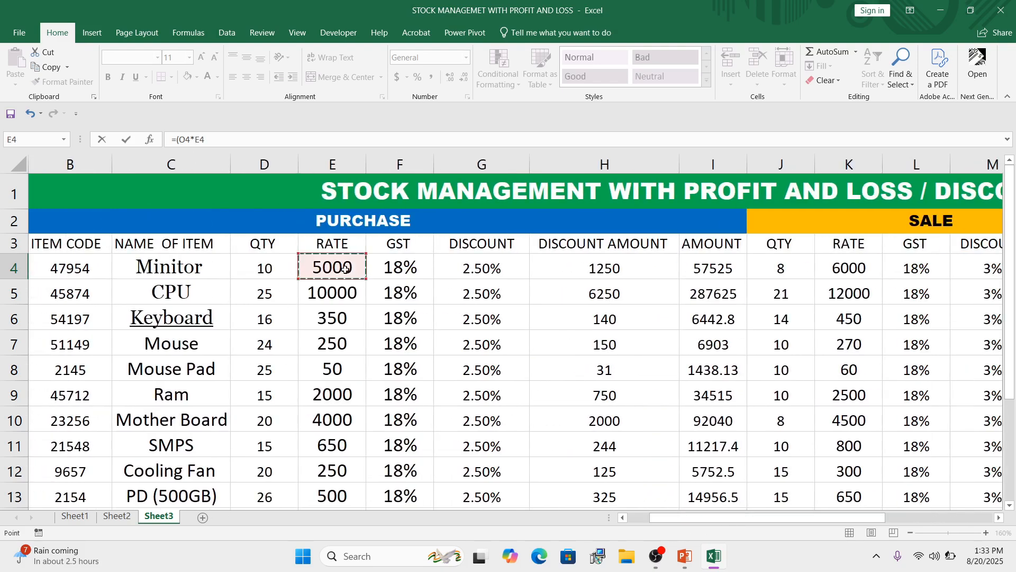
type(")")
key("Return")
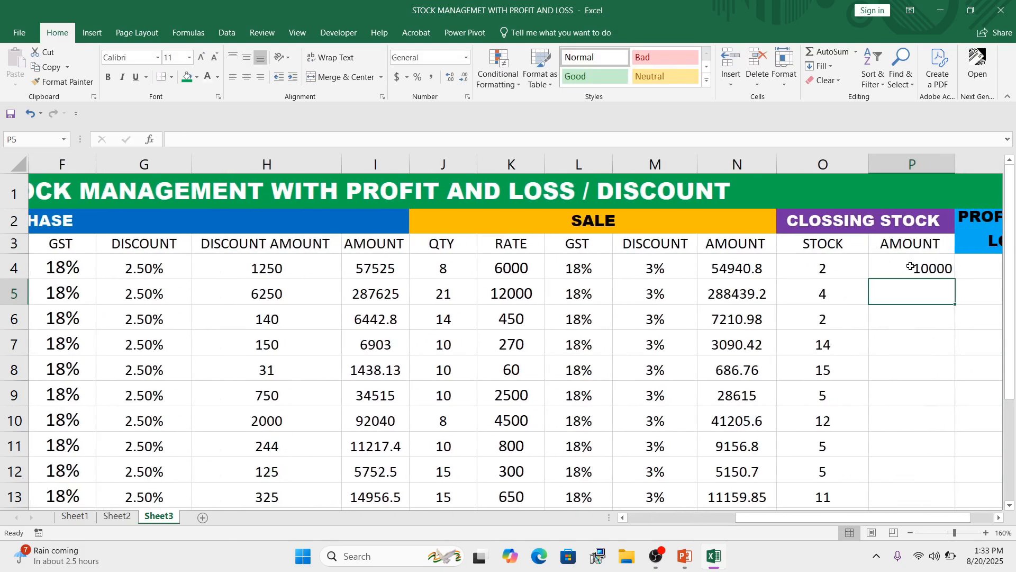
Center the closing stock amount in P4 horizontally and fill its formula down to P13.
left_click(911, 268)
left_click(246, 76)
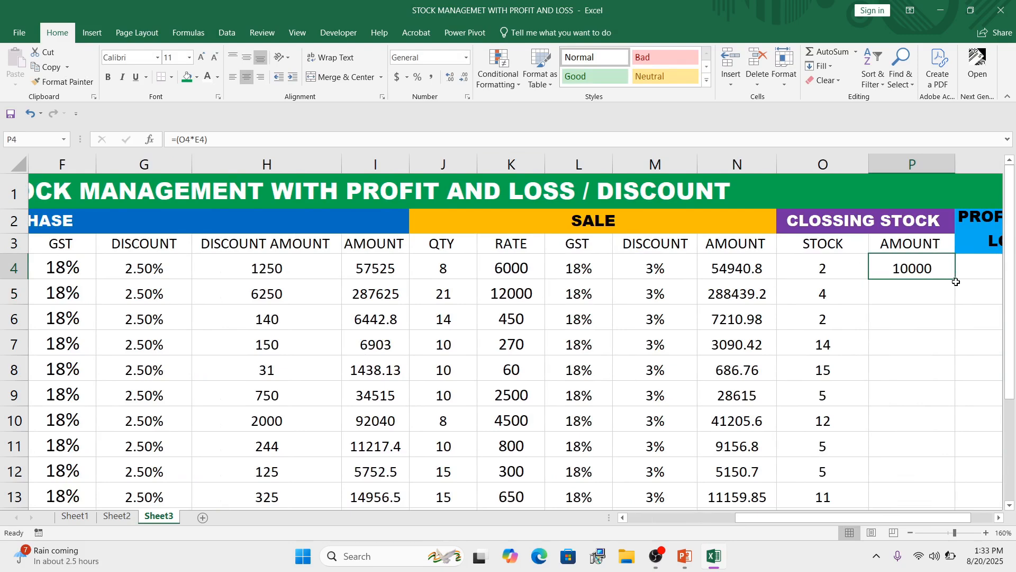
left_click_drag(955, 279, 919, 442)
left_click(932, 261)
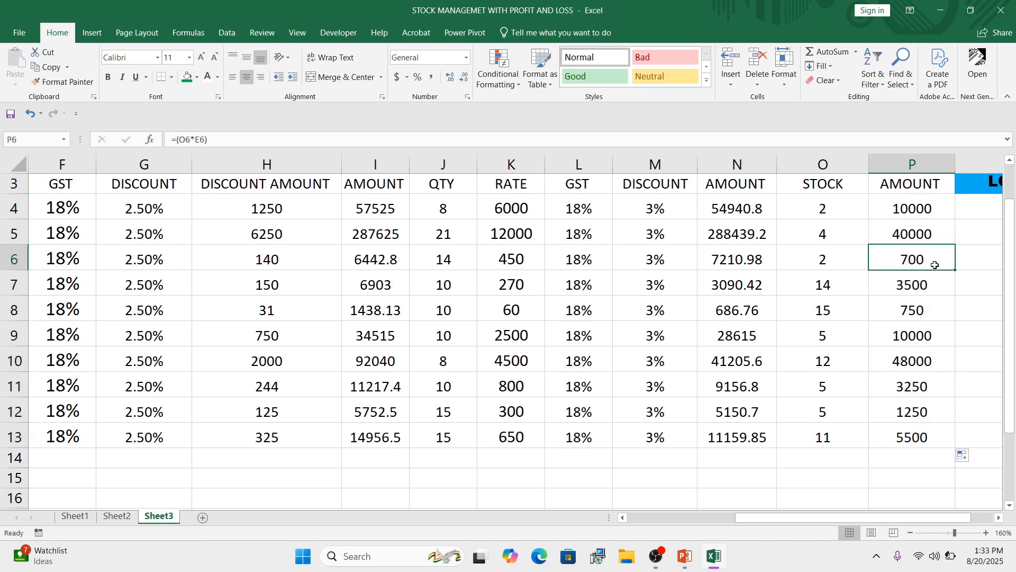
scroll(927, 265, "up", 1)
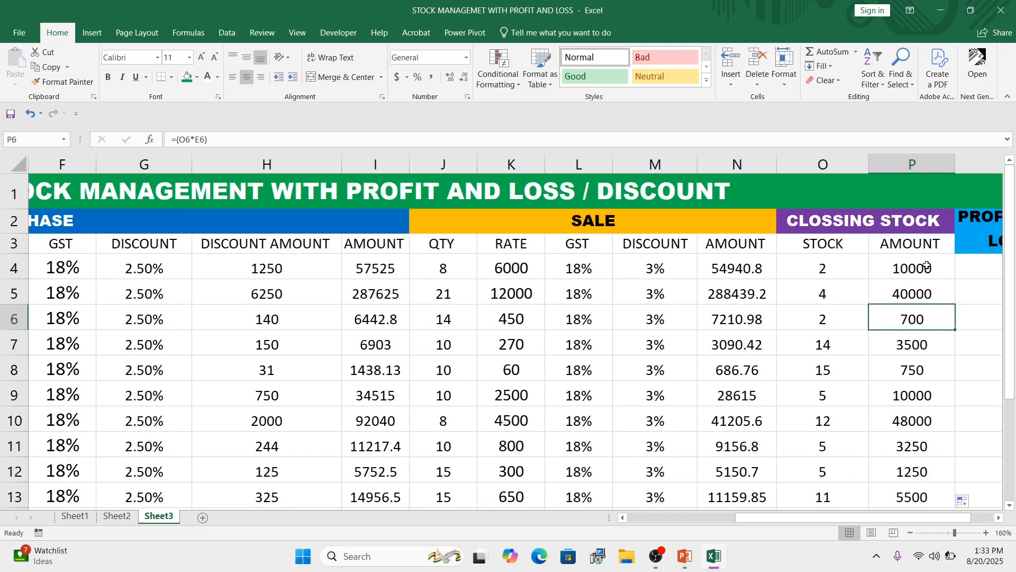
Calculate the profit and loss for Minitor in Q4 with the formula =(K4-E4)*J4, multiplying the sale and purchase rate difference by sale quantity.
left_click_drag(755, 518, 636, 533)
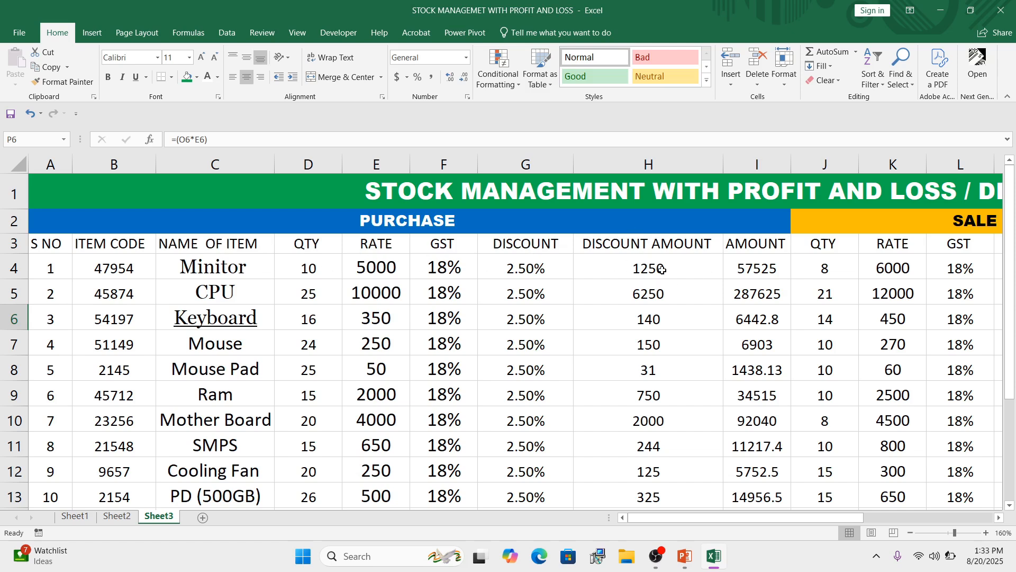
left_click_drag(804, 518, 942, 509)
left_click(945, 272)
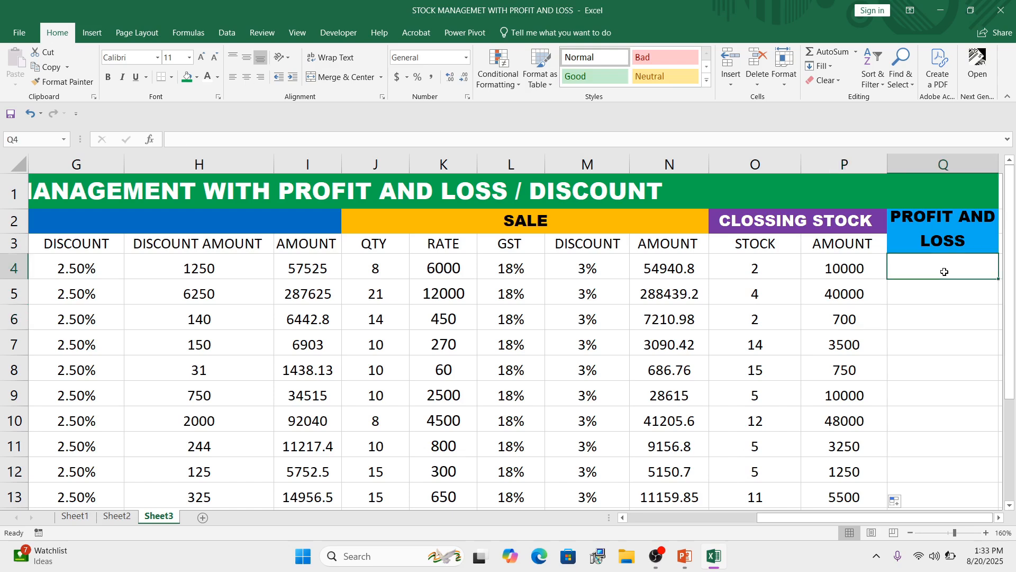
type("=(")
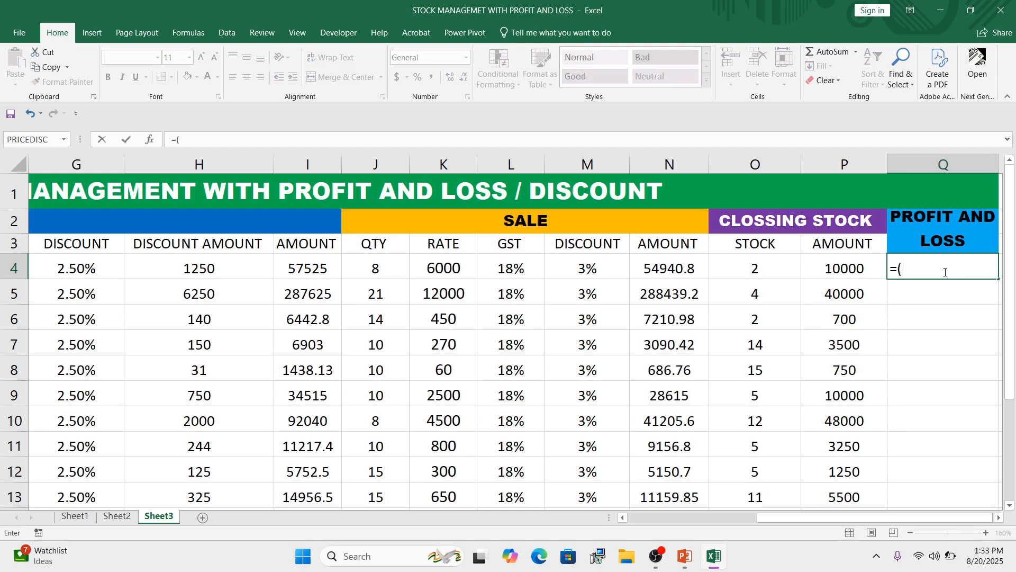
left_click_drag(778, 519, 646, 521)
left_click(383, 267)
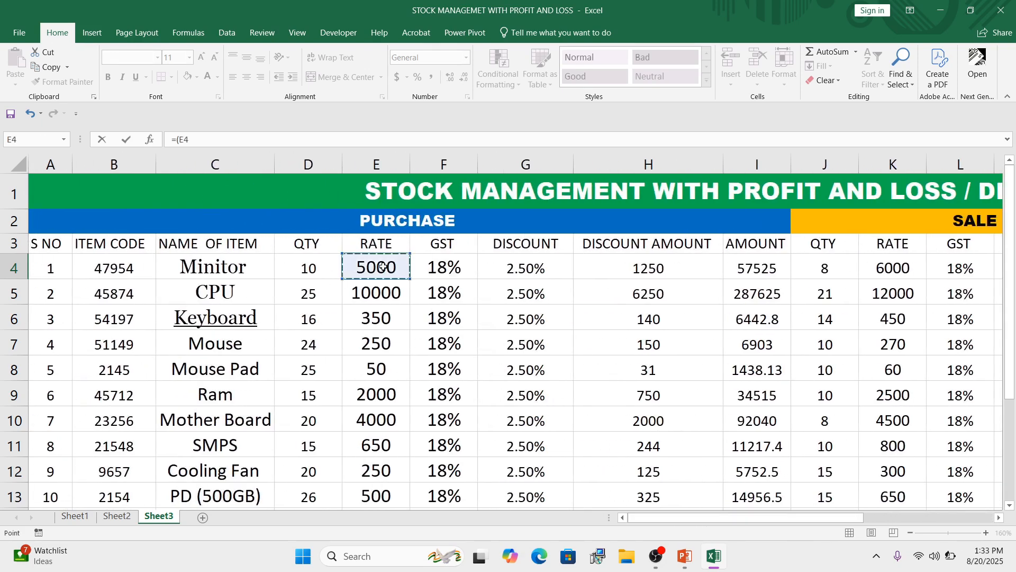
left_click(890, 268)
type("-")
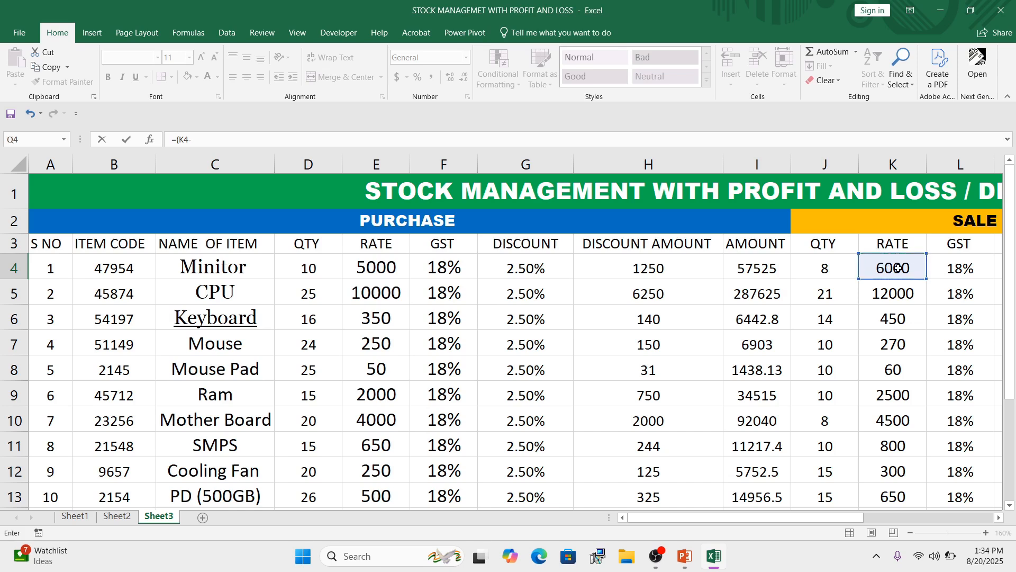
left_click(385, 268)
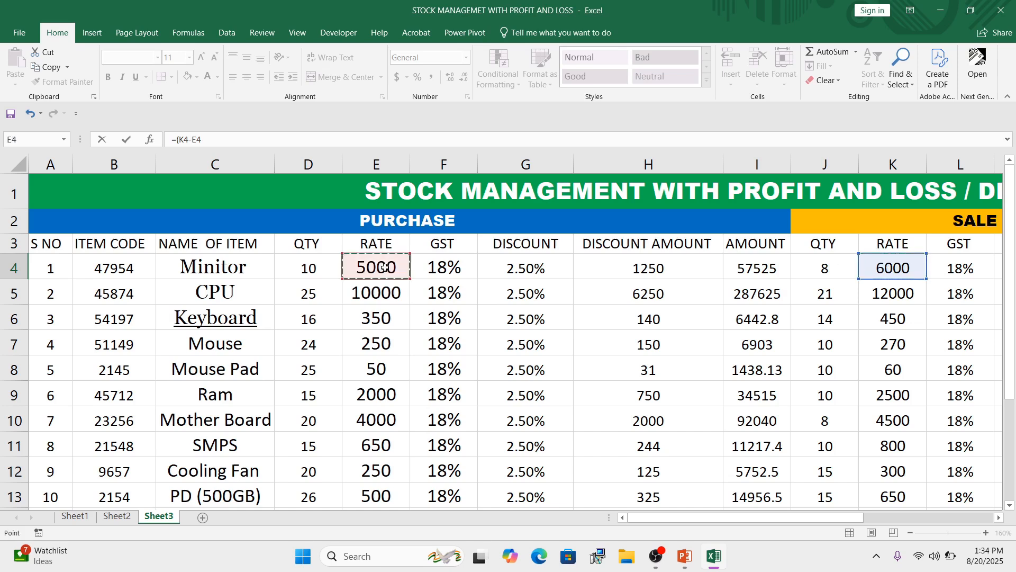
type(")*")
left_click(831, 267)
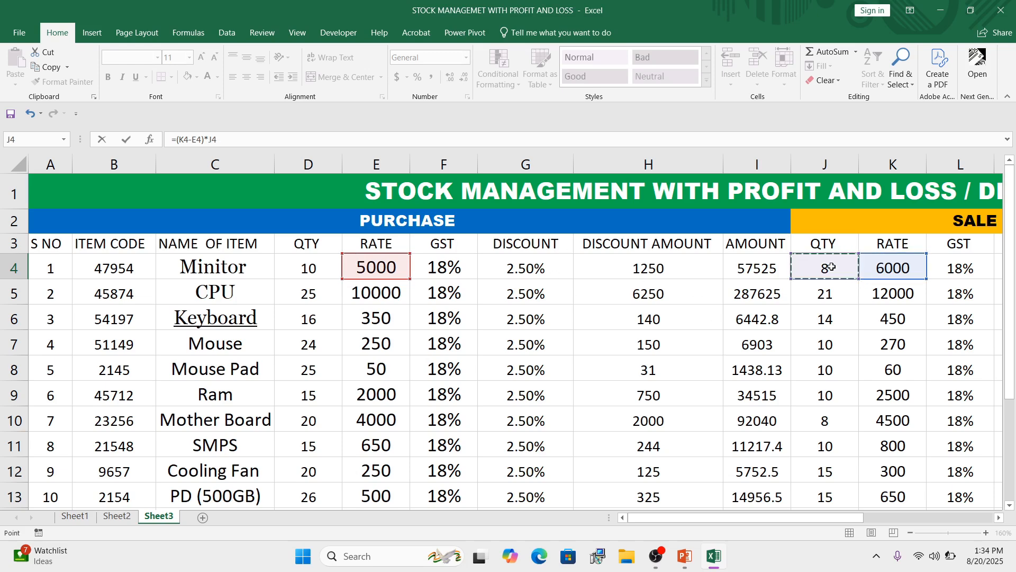
key("Return")
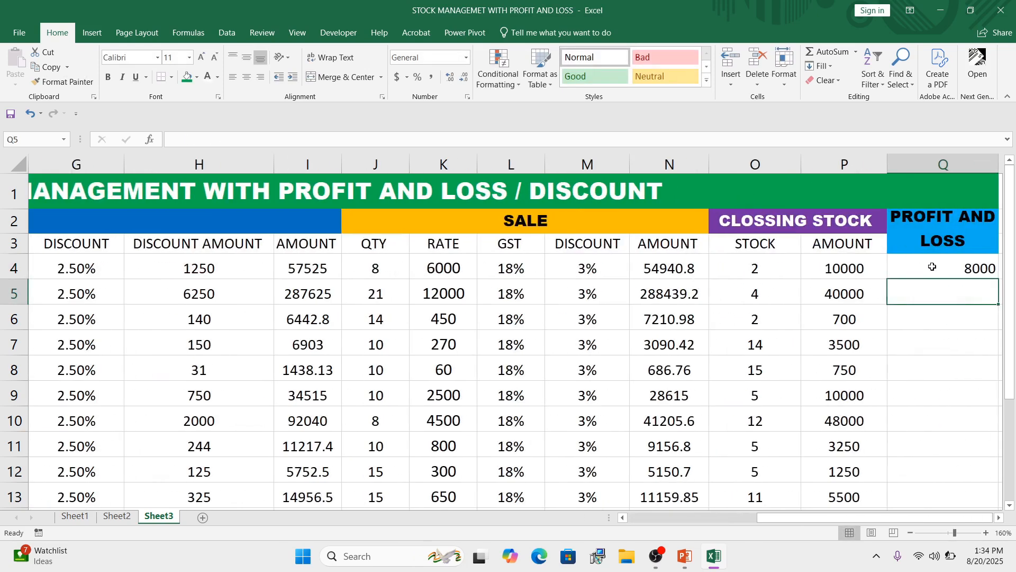
Center the profit and loss result in Q4 horizontally and fill its formula down to Q13.
left_click(931, 267)
left_click(245, 79)
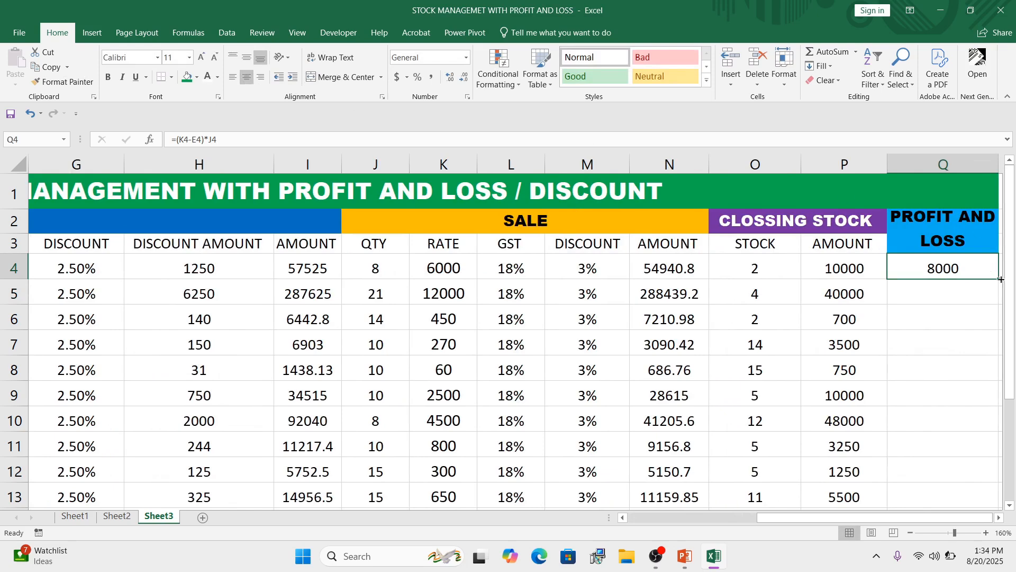
left_click_drag(999, 279, 951, 411)
scroll(950, 412, "up", 1)
Review the profit and loss formulas in Q4 and Q6 against the purchase, sale and closing stock columns.
left_click(934, 270)
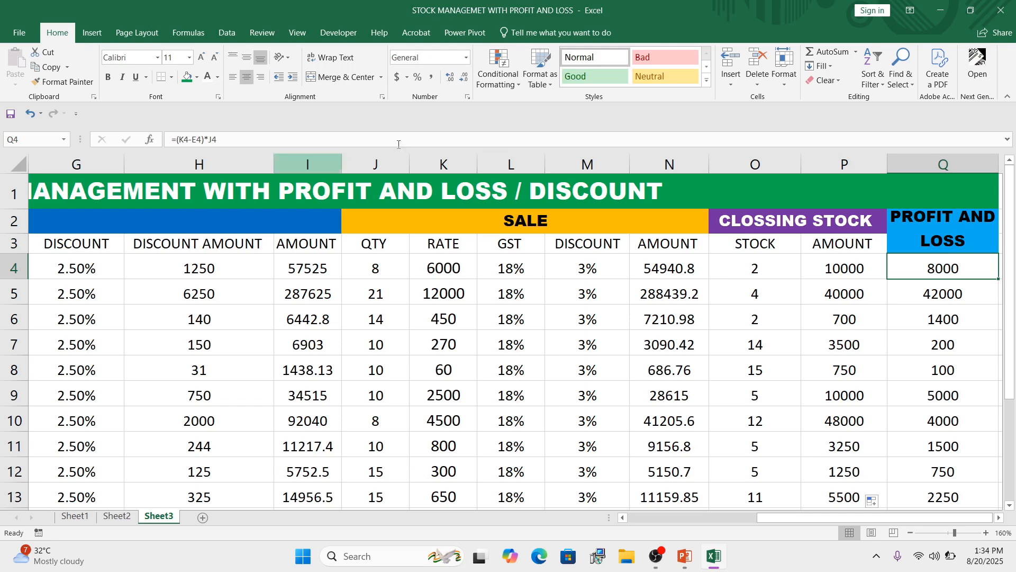
left_click_drag(776, 519, 623, 522)
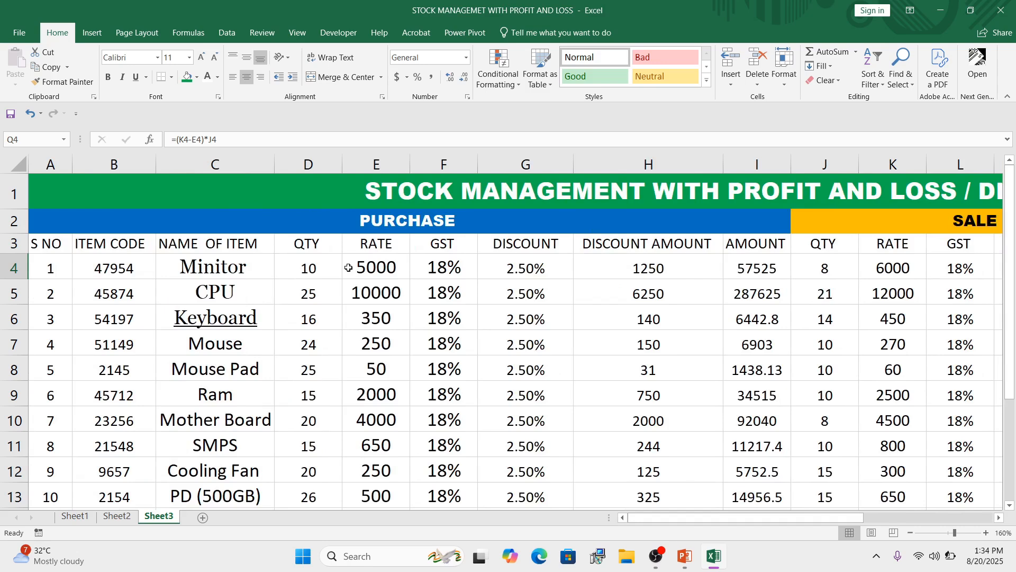
left_click_drag(682, 521, 809, 524)
left_click(900, 318)
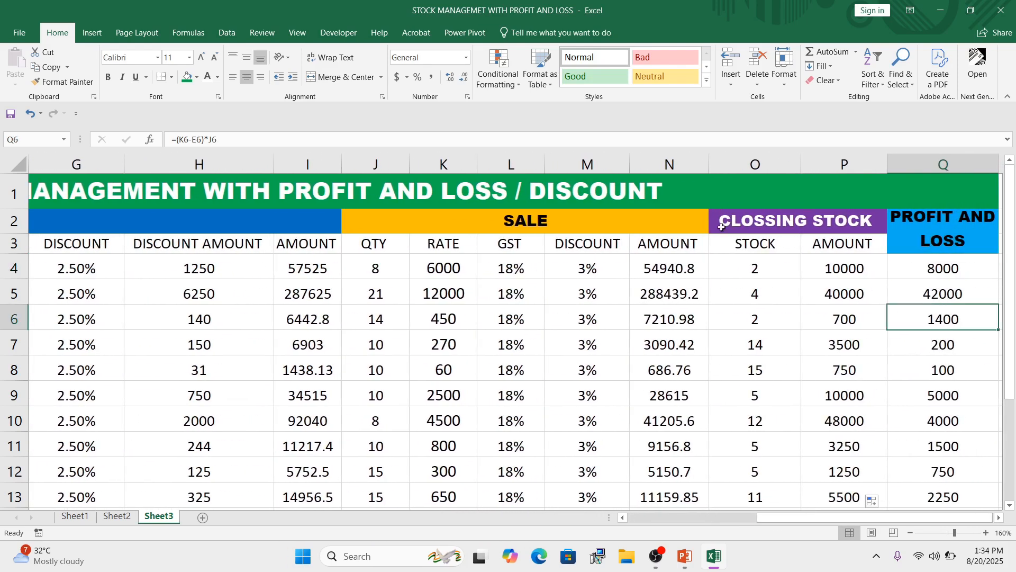
left_click(744, 241)
left_click(803, 245)
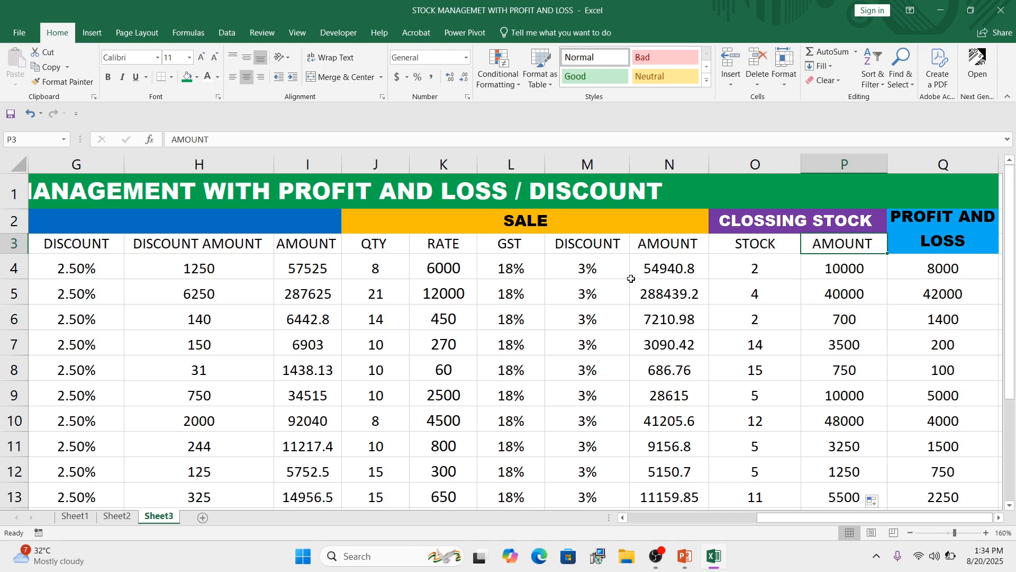
left_click_drag(770, 524, 651, 524)
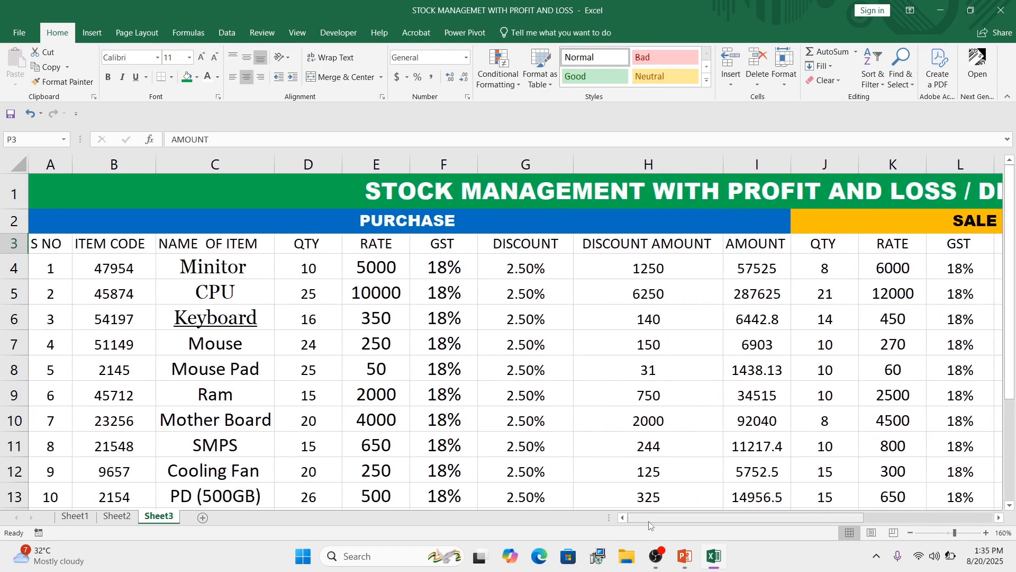